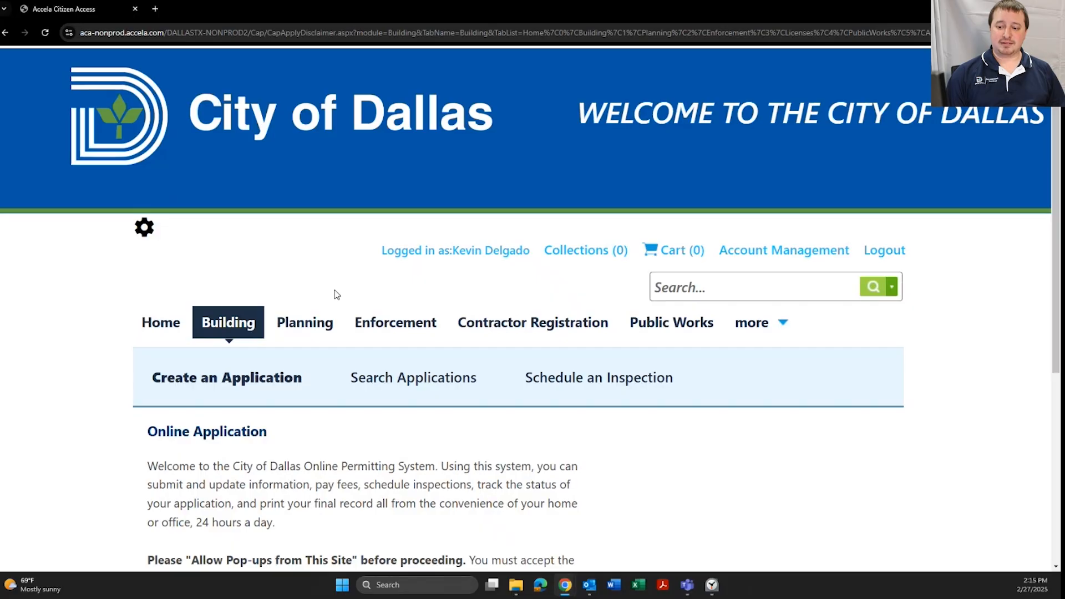
Accept the disclaimer terms and continue the application
scroll(222, 255, down, 5)
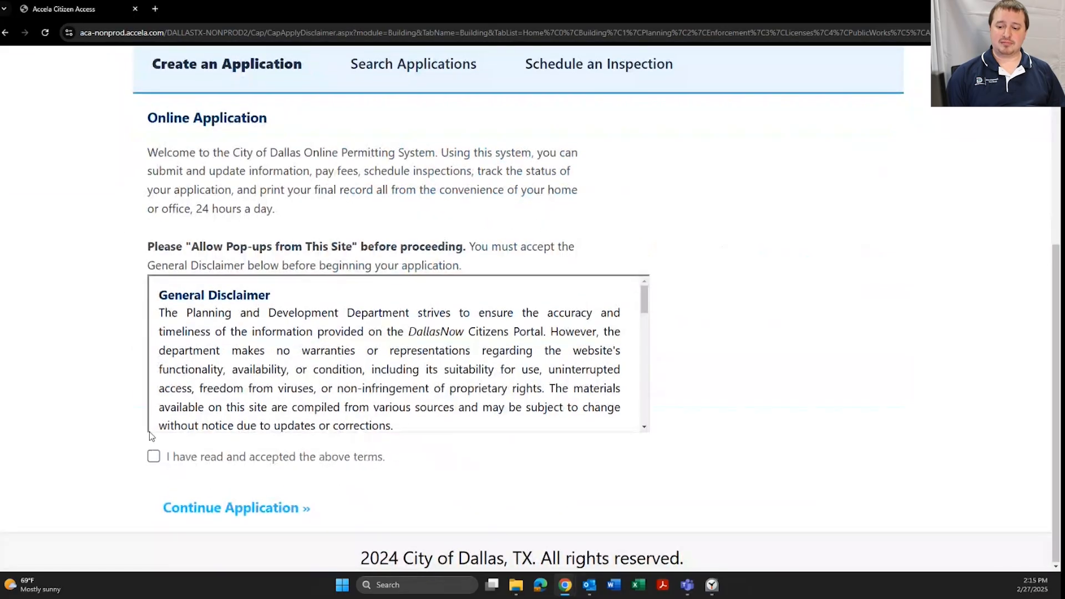
click(154, 459)
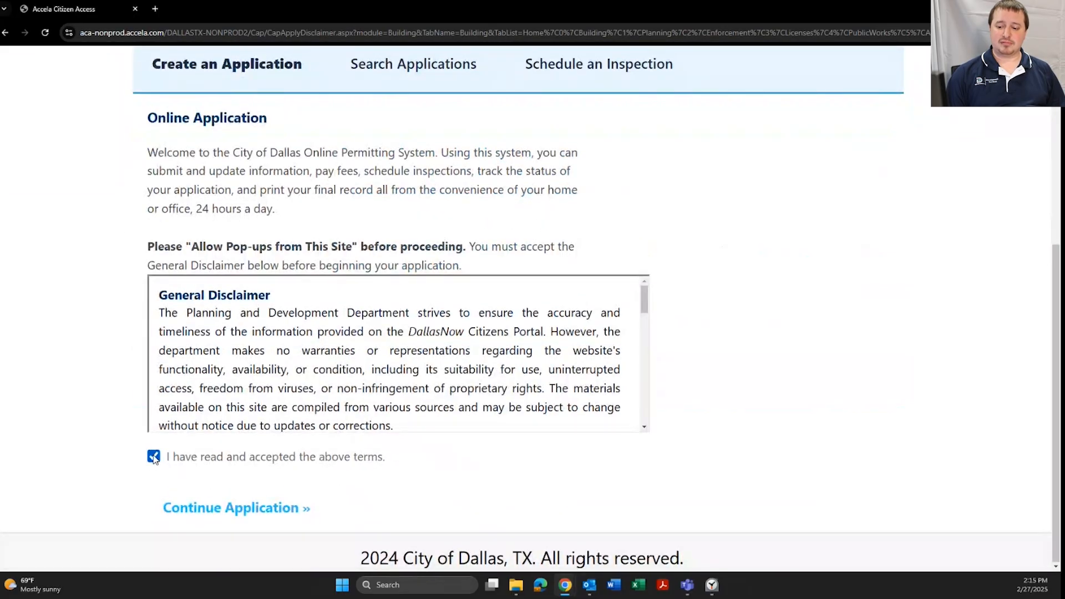
click(248, 507)
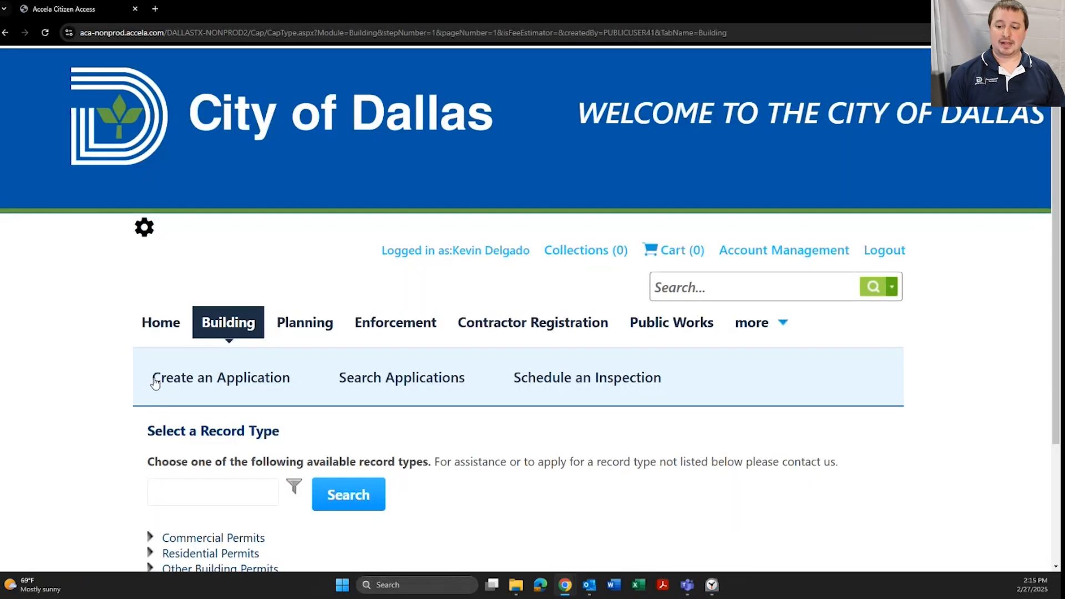
Expand Commercial Permits and choose Commercial New Construction Permit as the record type
scroll(254, 409, down, 3)
click(232, 380)
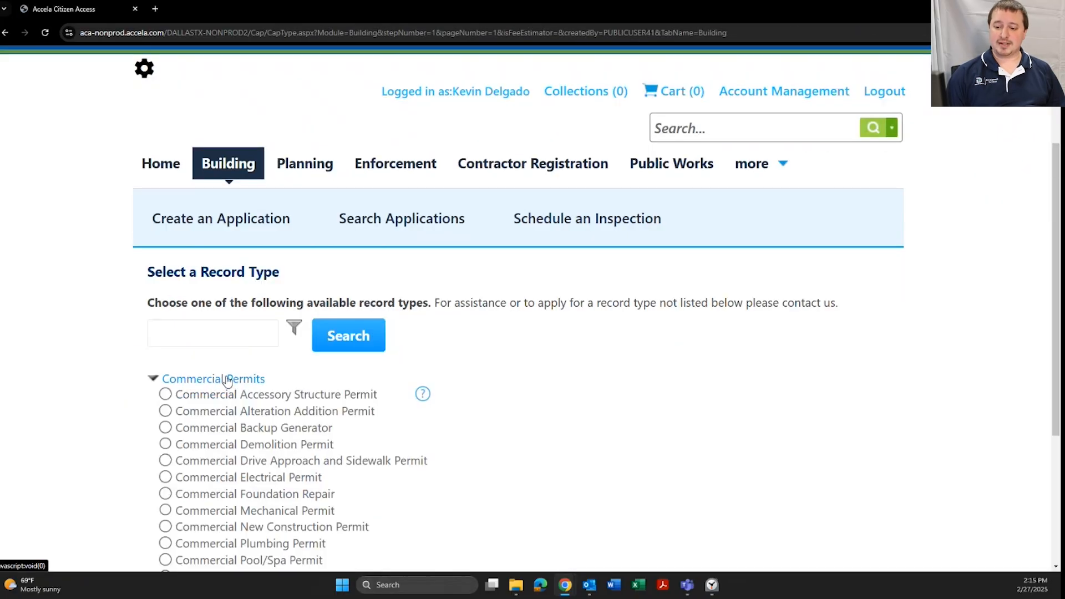
scroll(225, 362, down, 2)
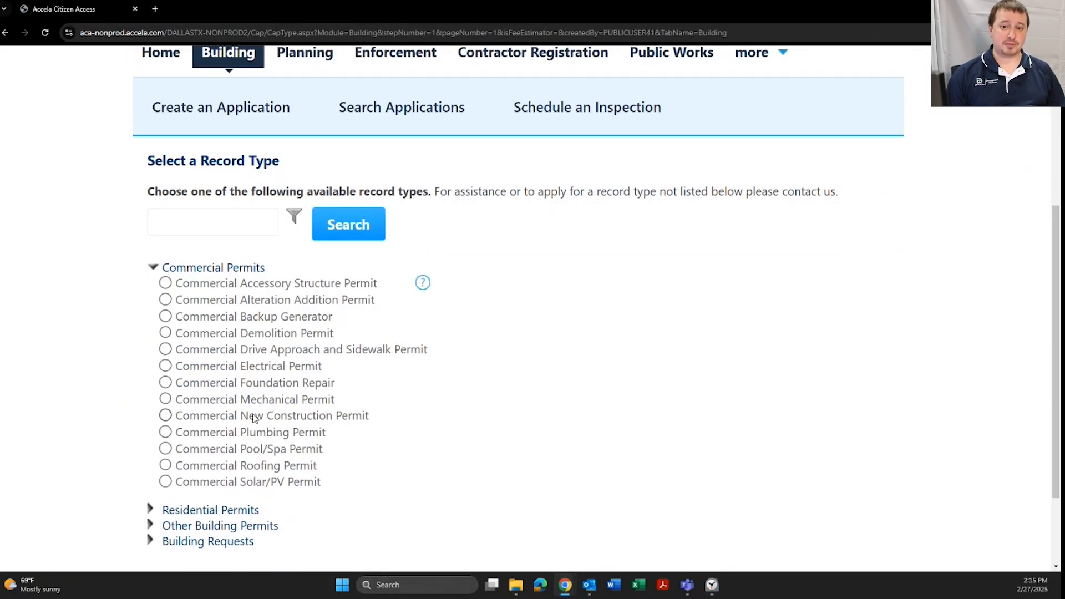
scroll(97, 368, down, 2)
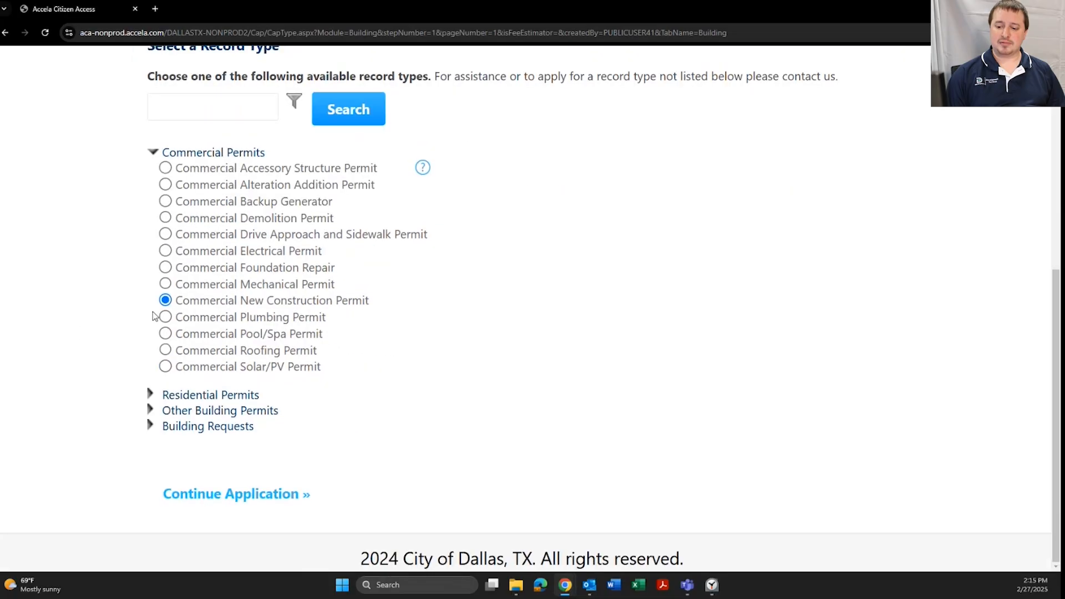
Continue with Commercial New Construction Permit and scroll Step 1 to the empty Contact List
click(243, 495)
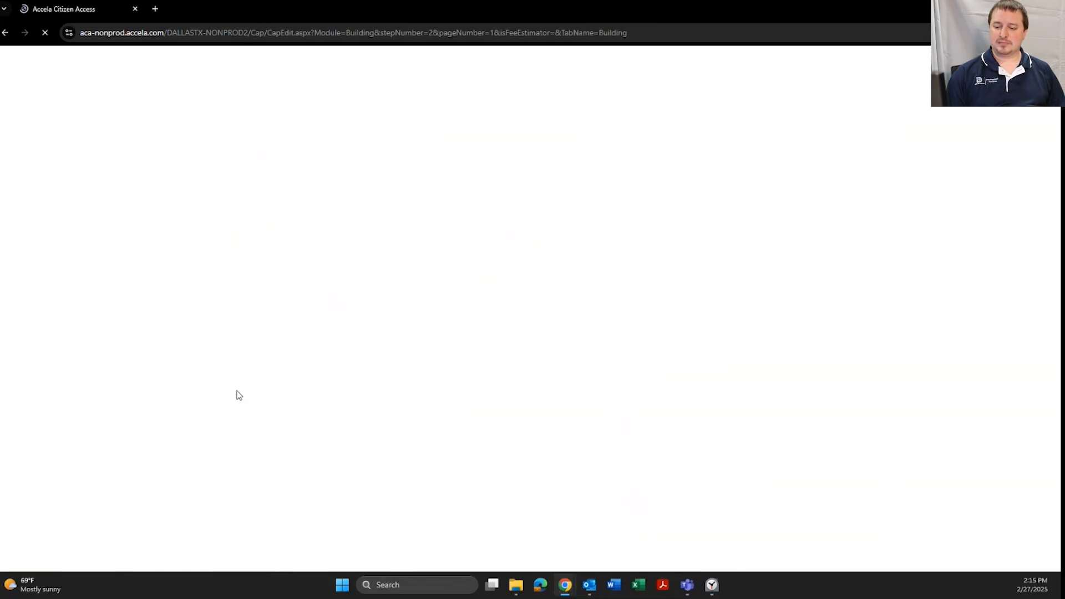
scroll(129, 331, down, 4)
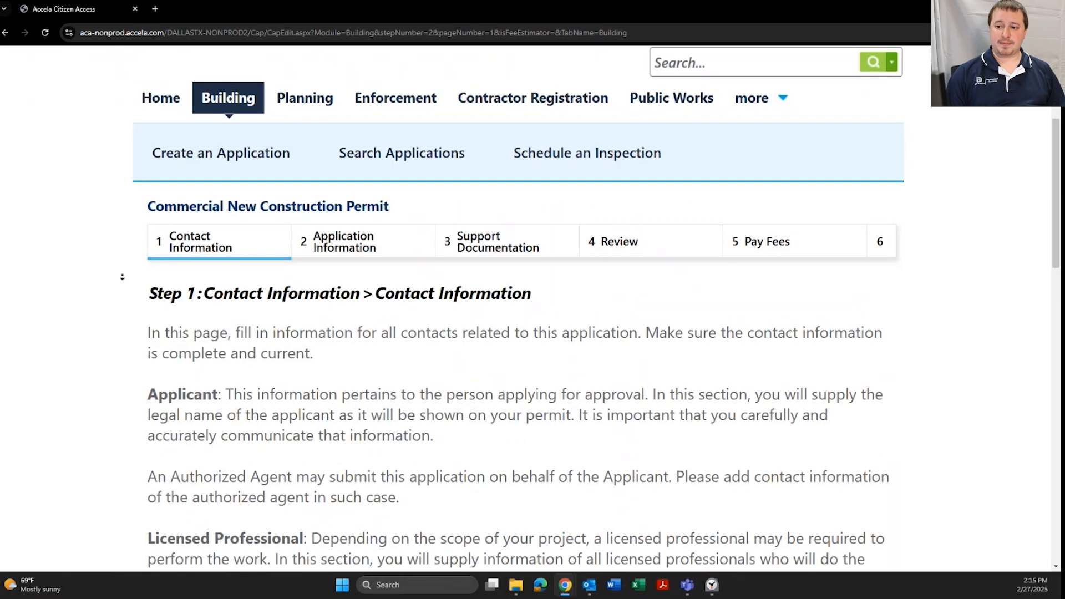
scroll(122, 276, down, 3)
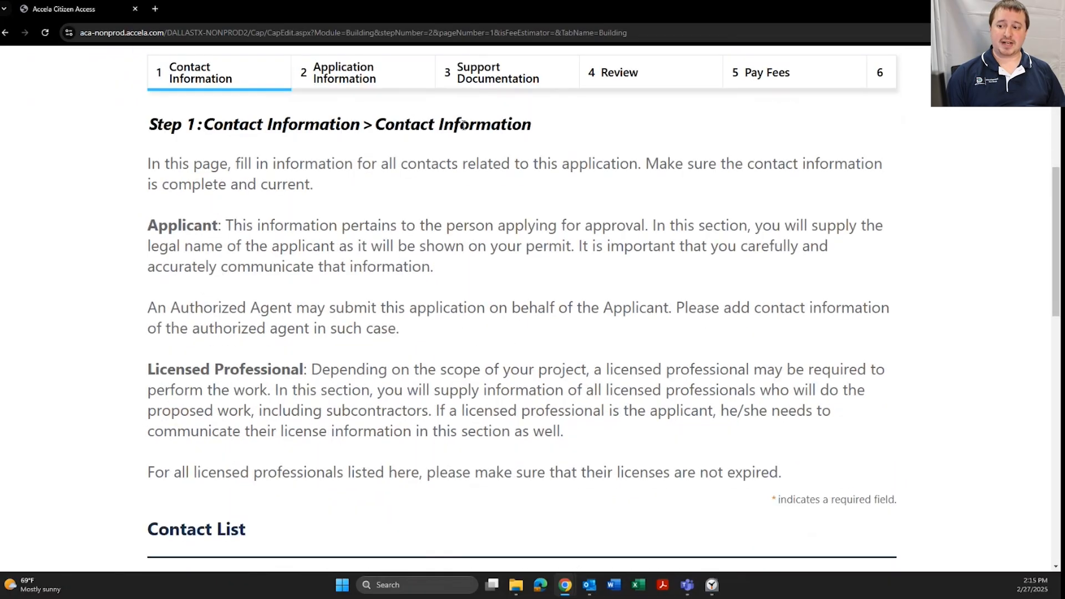
scroll(302, 245, down, 2)
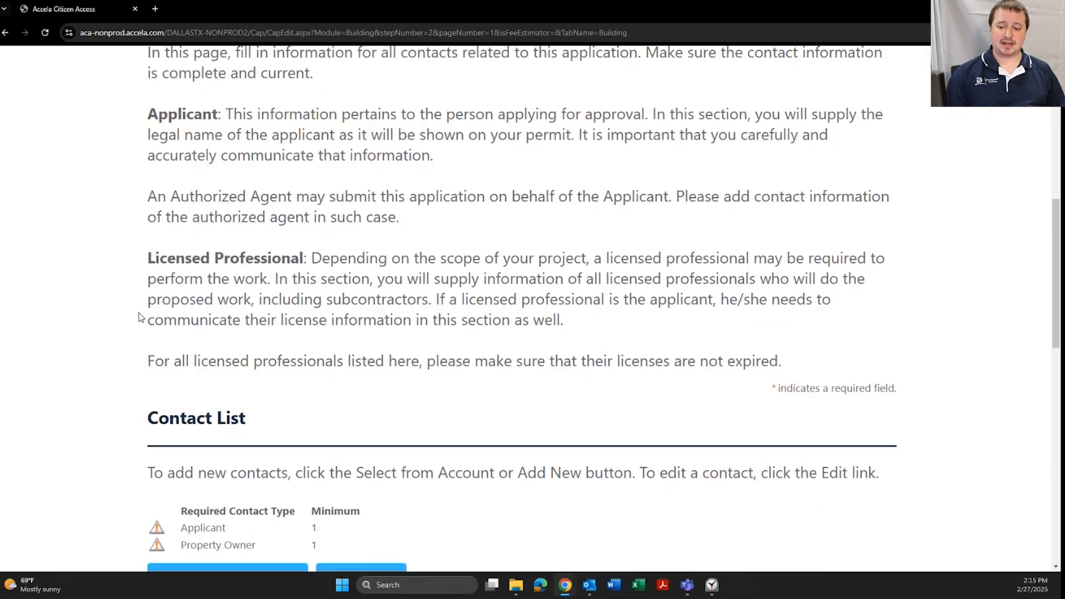
scroll(140, 318, down, 4)
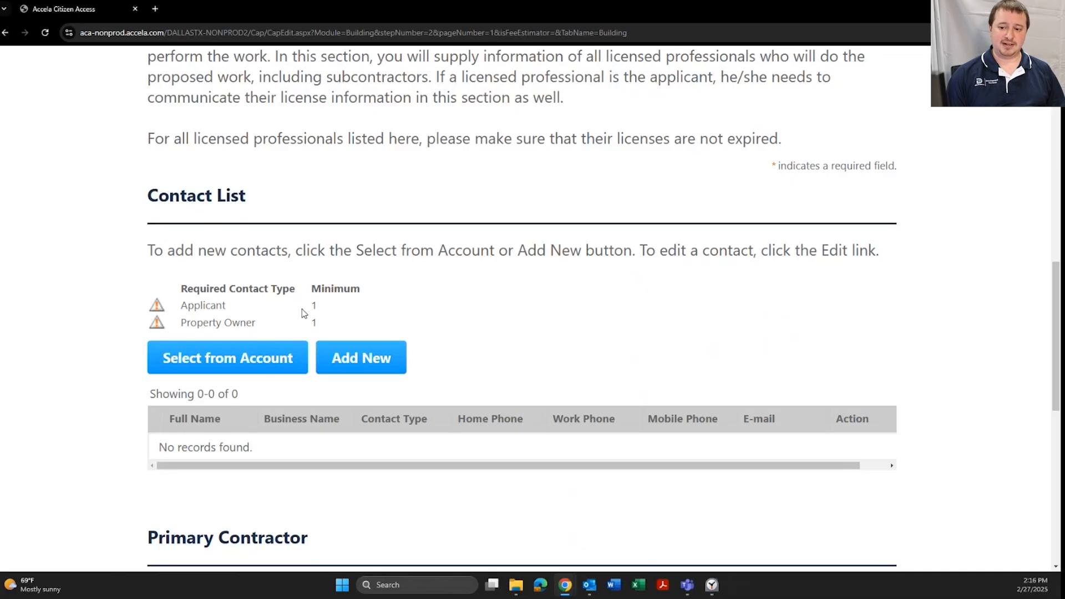
scroll(301, 308, down, 2)
scroll(250, 303, up, 1)
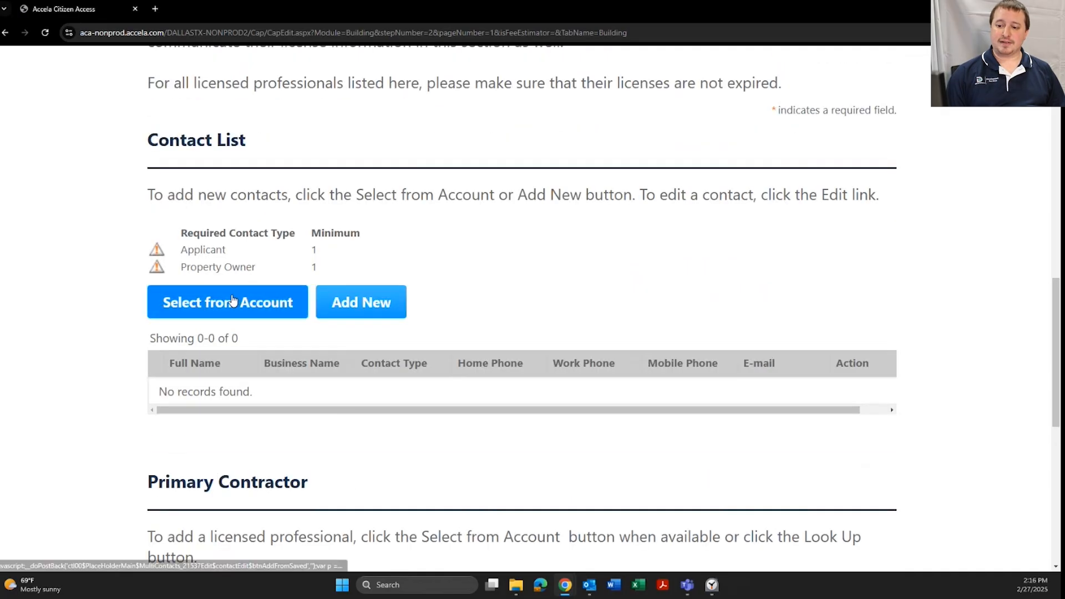
Add the account contact as the Applicant with its Mailing address
click(233, 301)
click(258, 144)
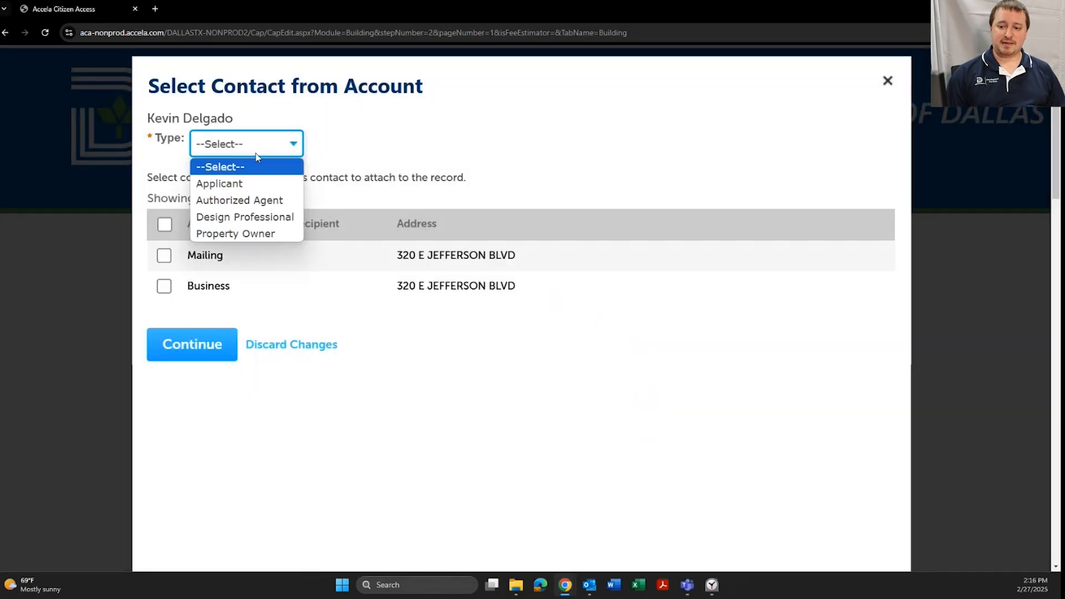
click(252, 183)
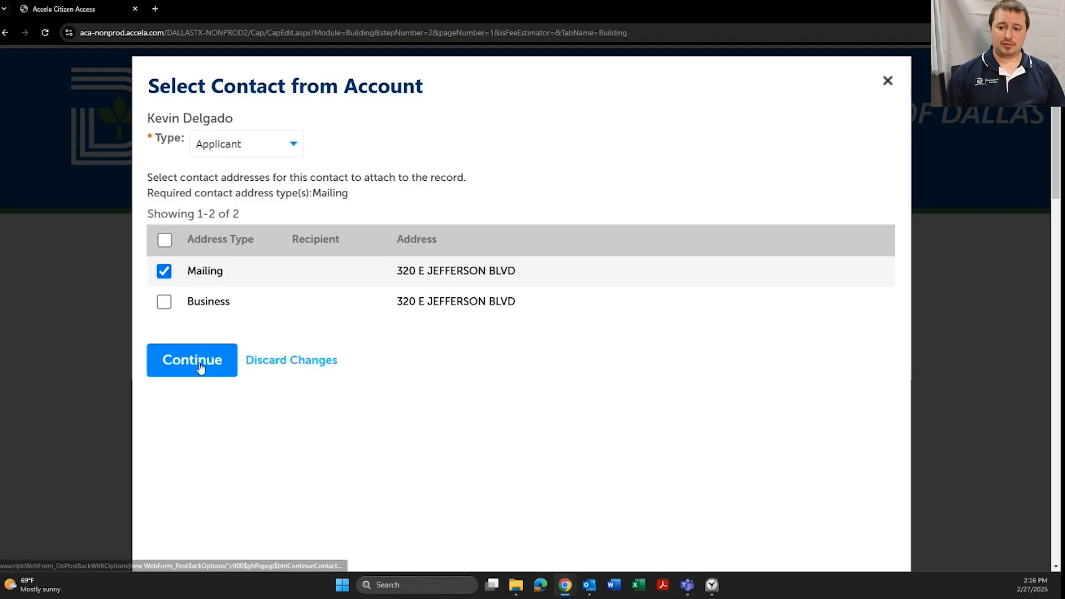
click(201, 368)
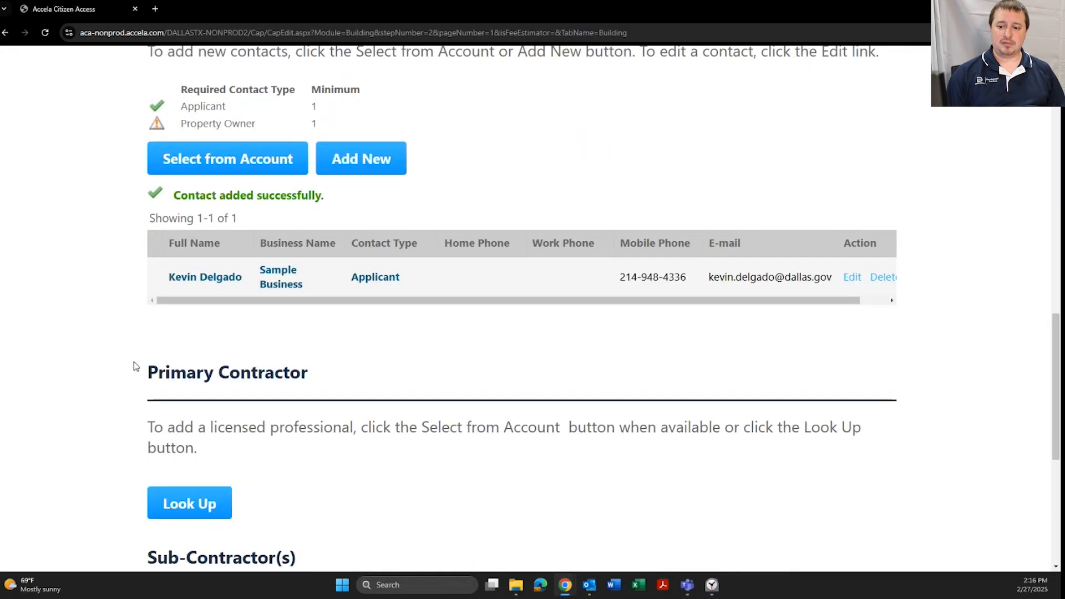
Add the same account contact as the Property Owner
click(235, 274)
click(246, 144)
click(243, 233)
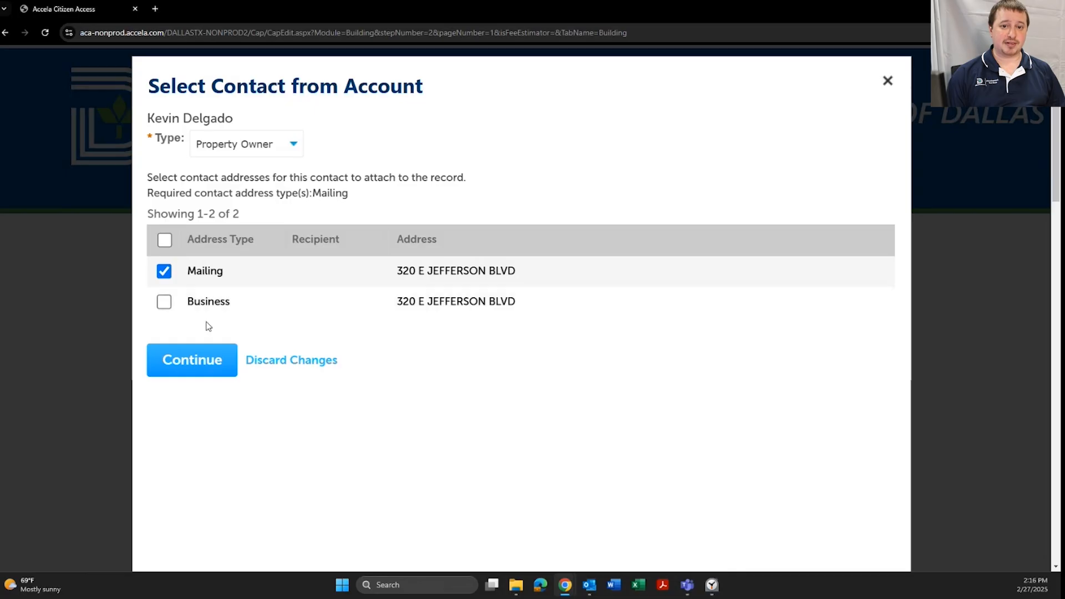
click(195, 358)
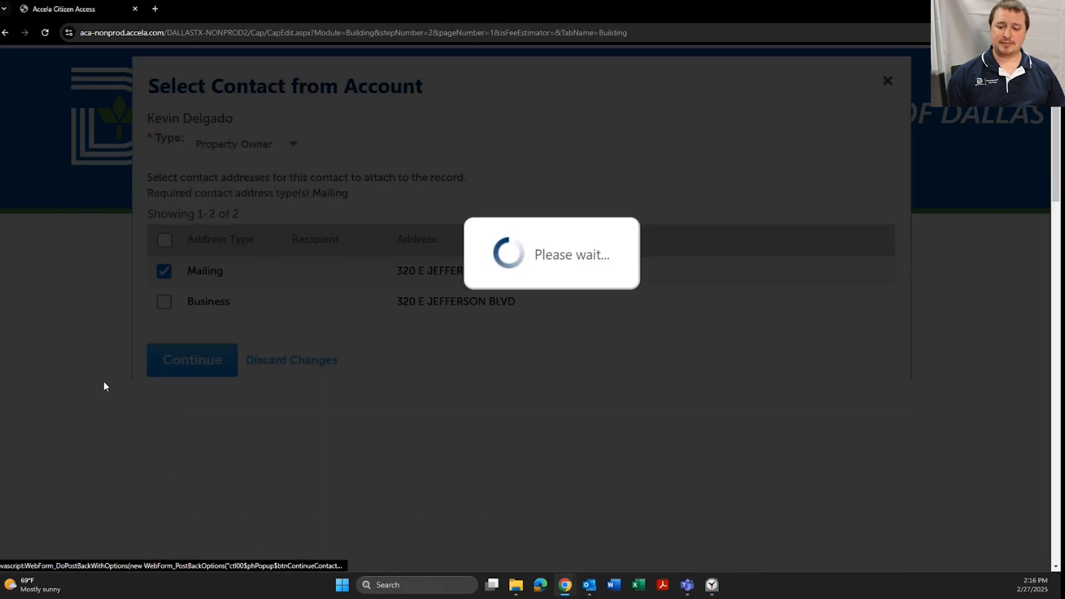
scroll(136, 360, down, 3)
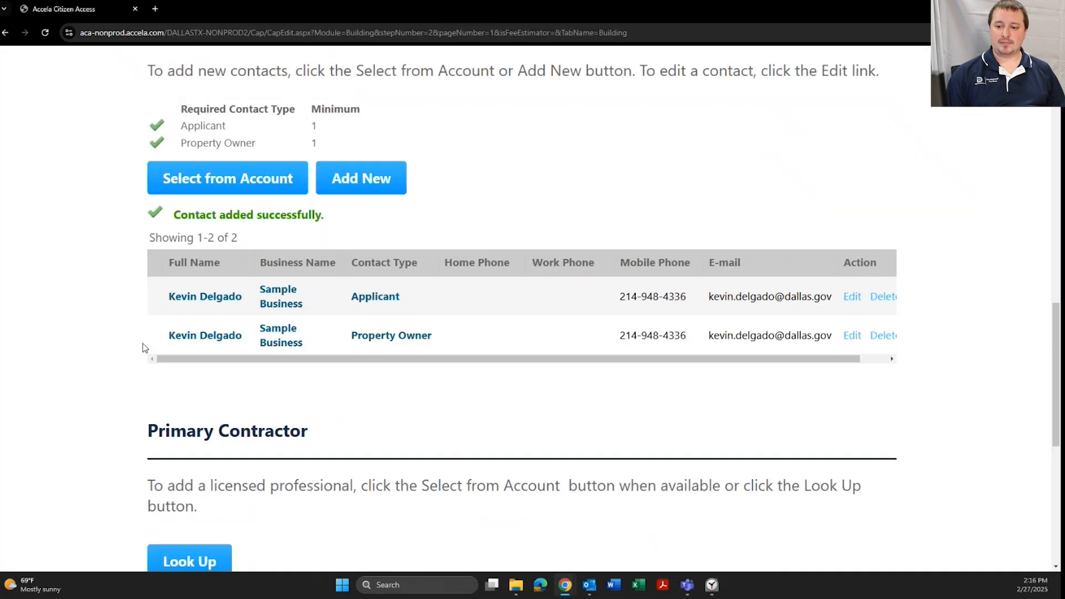
scroll(143, 332, down, 4)
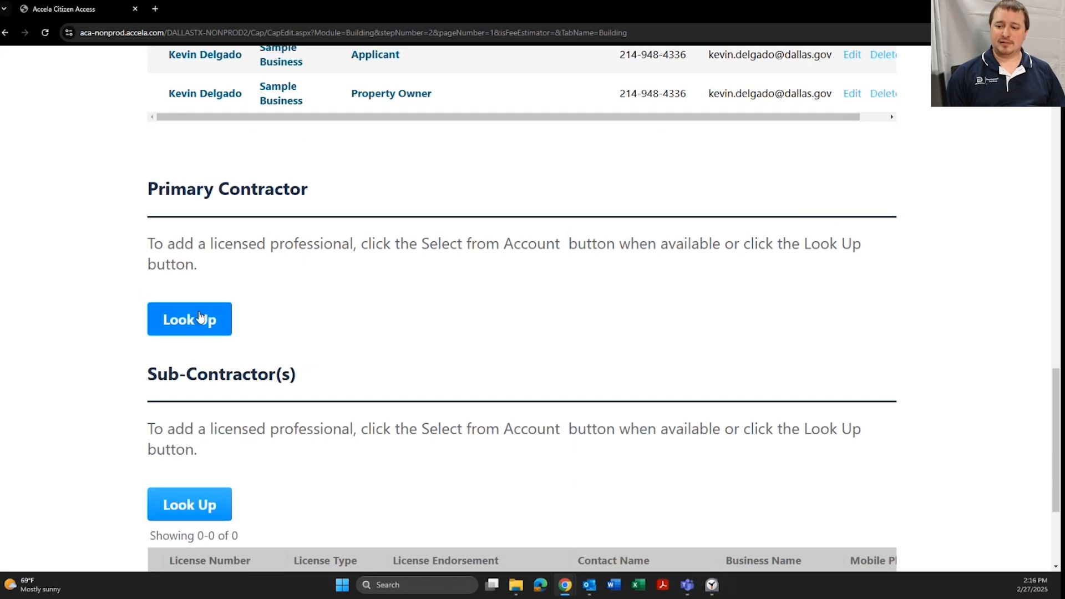
Look up the contractor by first and last name and add their General Contractor licence as Primary Contractor
click(176, 320)
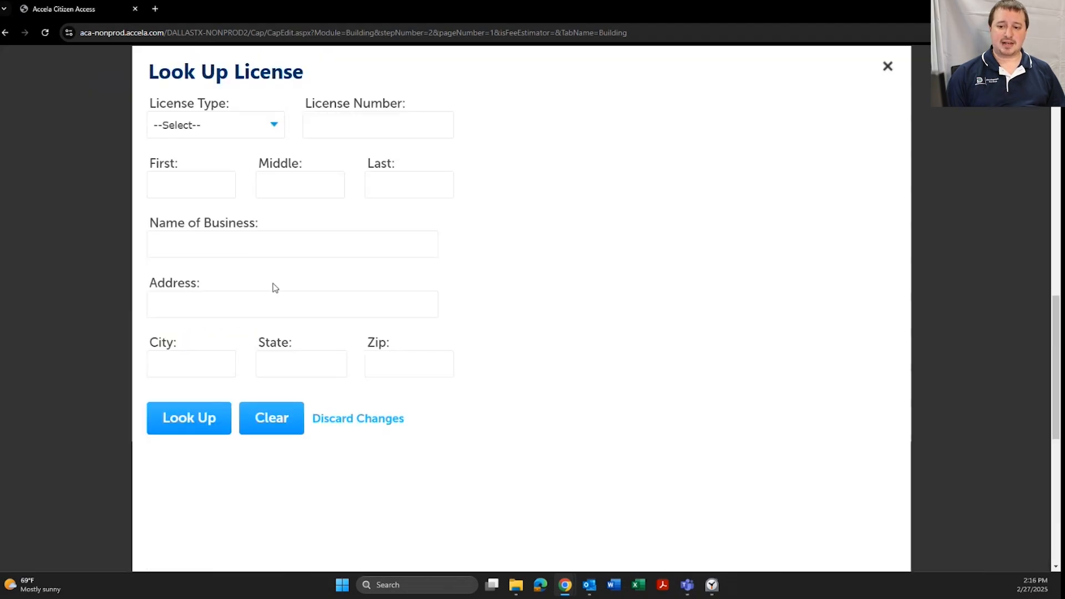
click(207, 190)
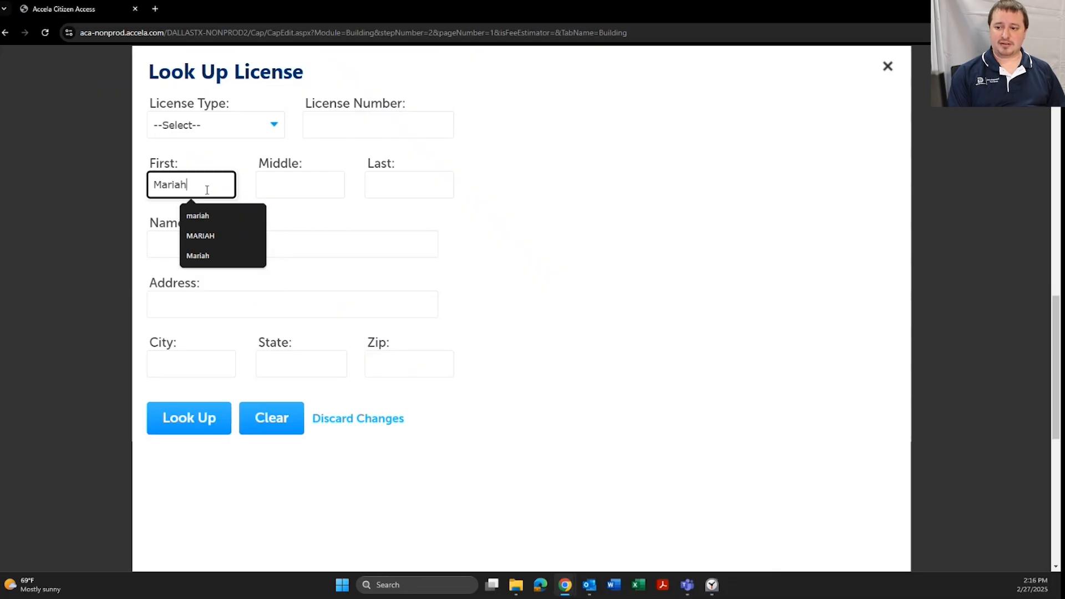
key(Tab)
key(Tab)
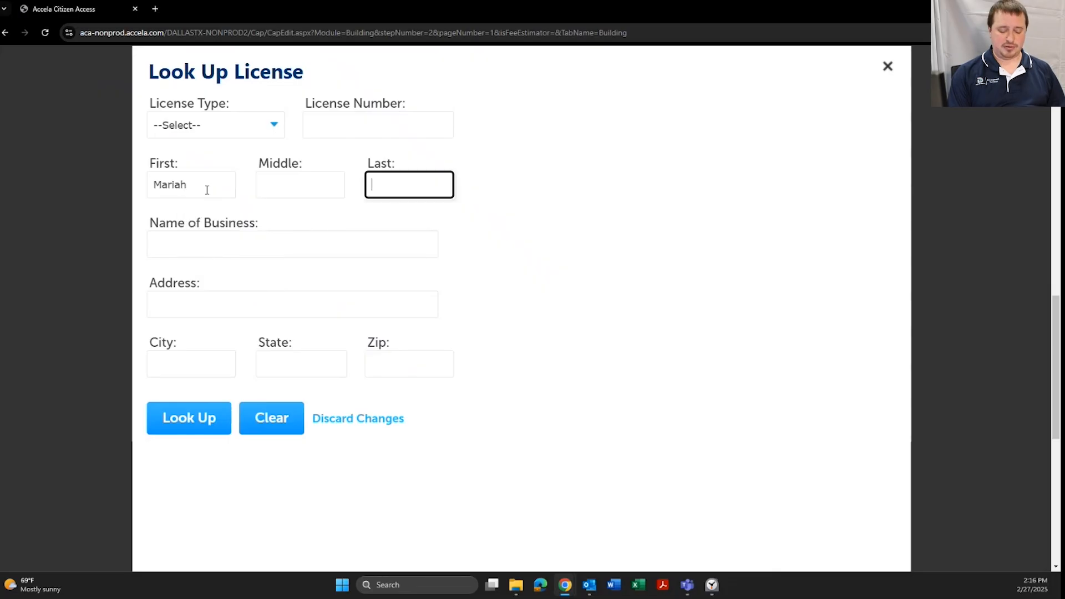
click(183, 419)
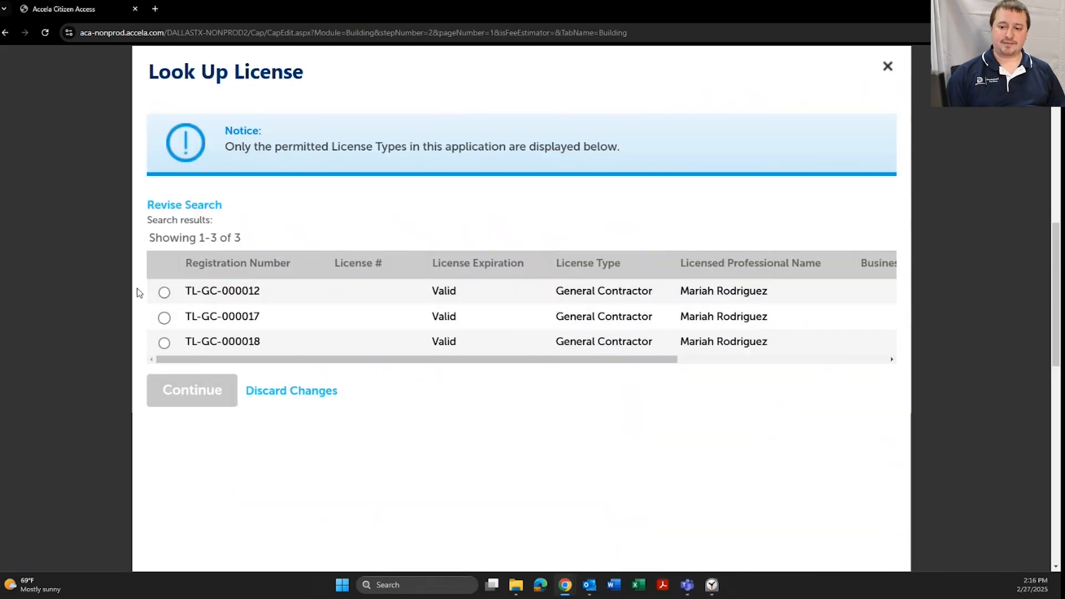
click(165, 292)
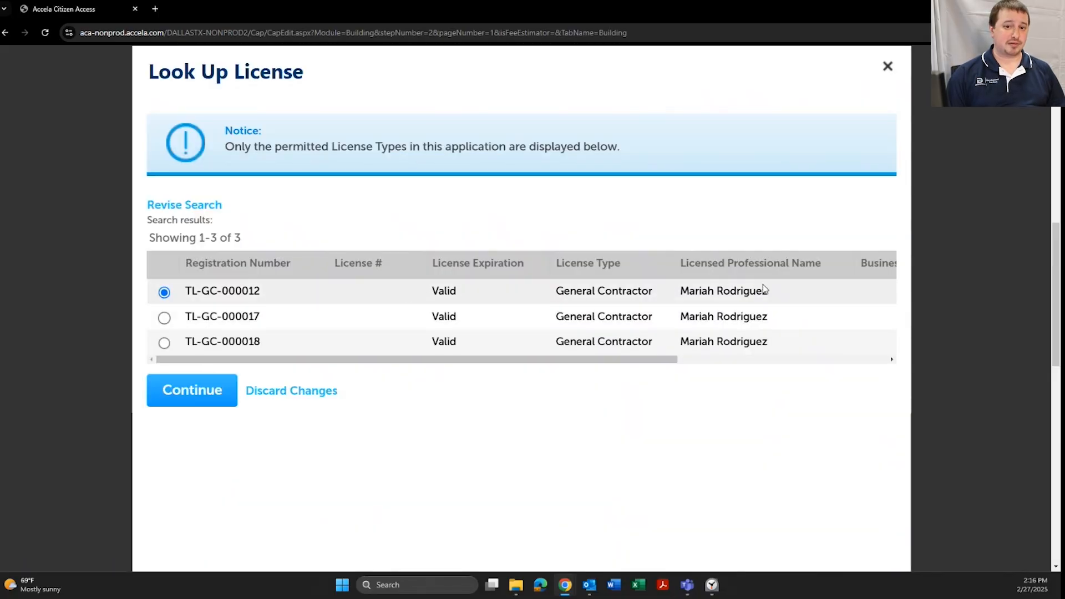
click(214, 395)
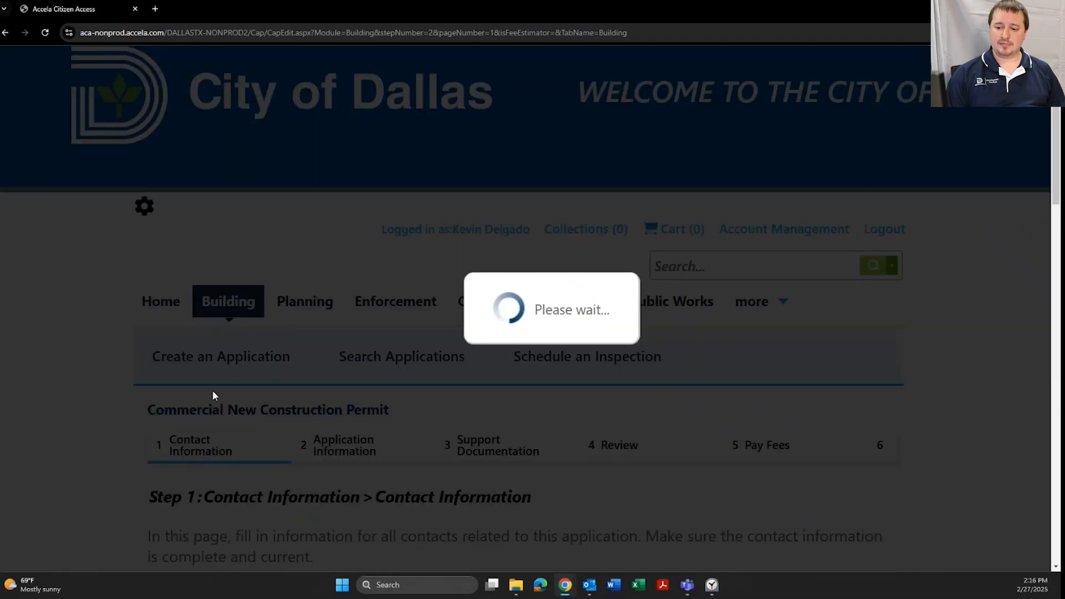
scroll(460, 328, down, 5)
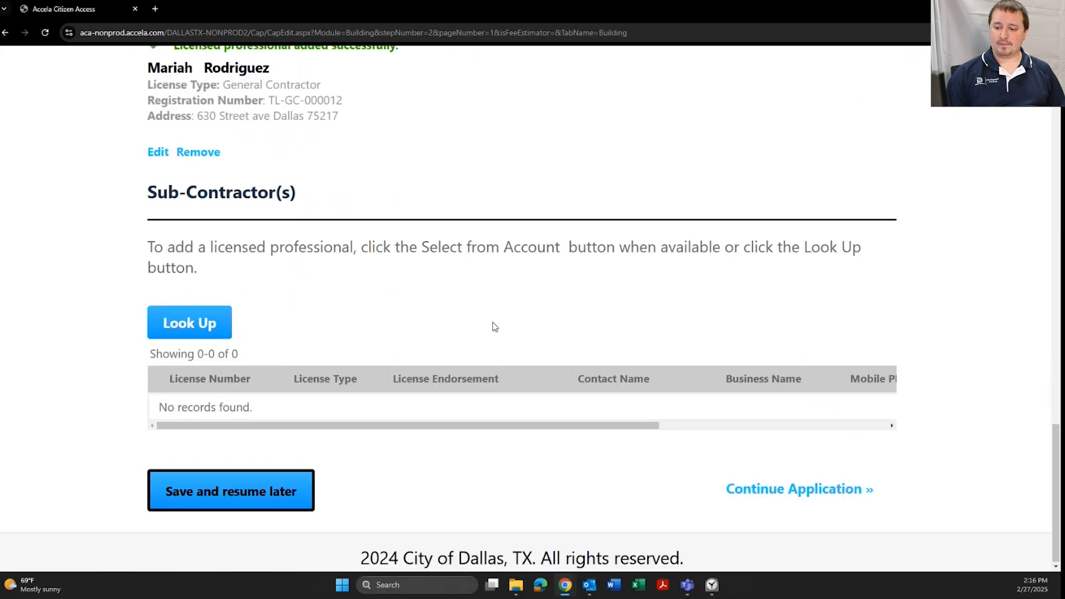
Continue to the application information step
click(808, 490)
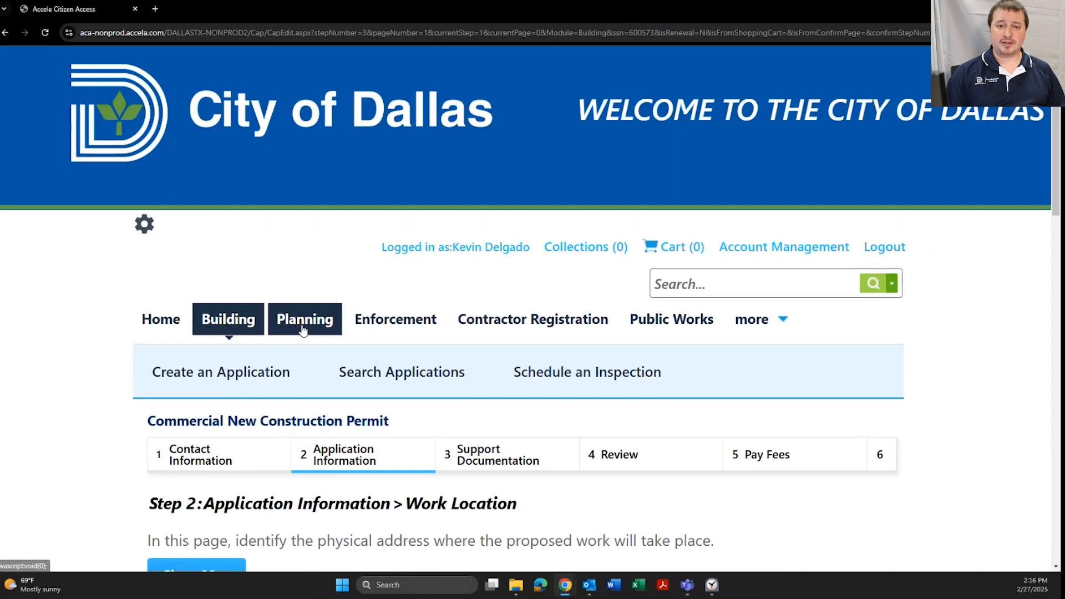
scroll(303, 330, down, 5)
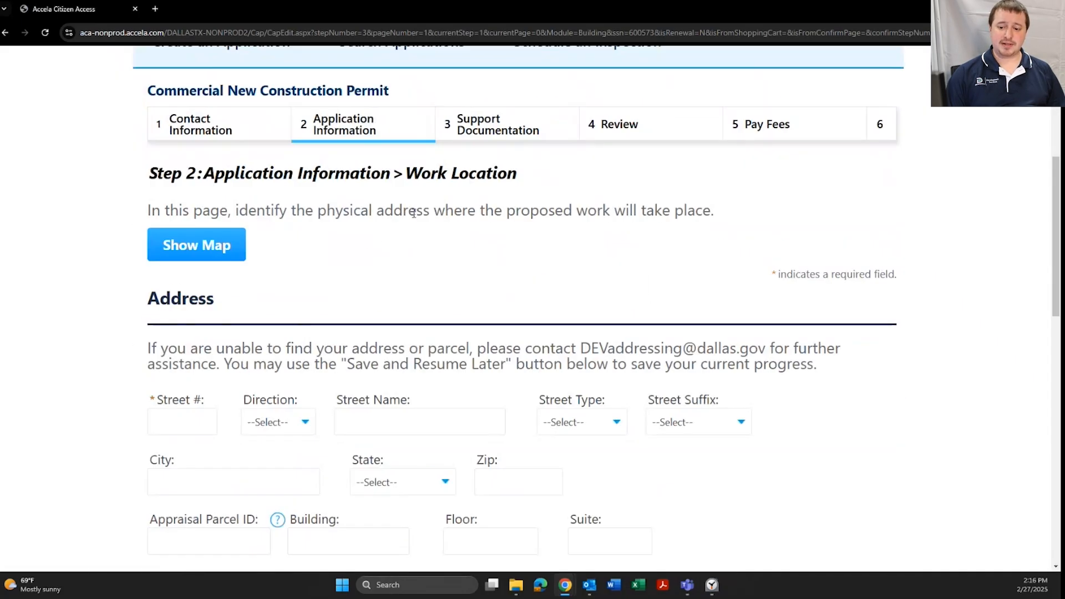
scroll(413, 213, down, 3)
scroll(207, 308, up, 1)
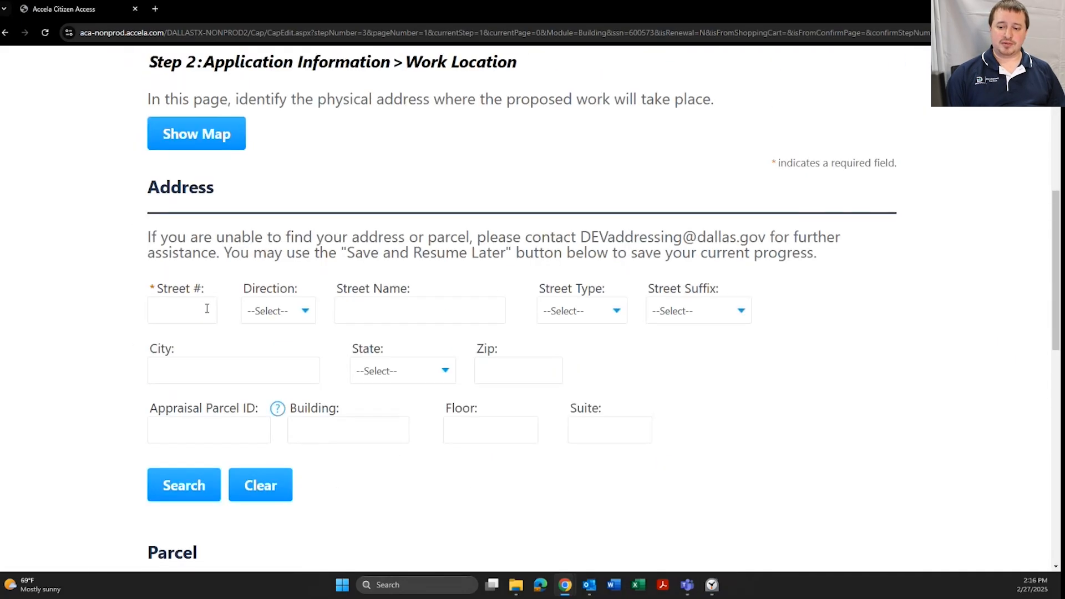
Search addresses with Street # 1500 and Street Name MARILLA
click(200, 310)
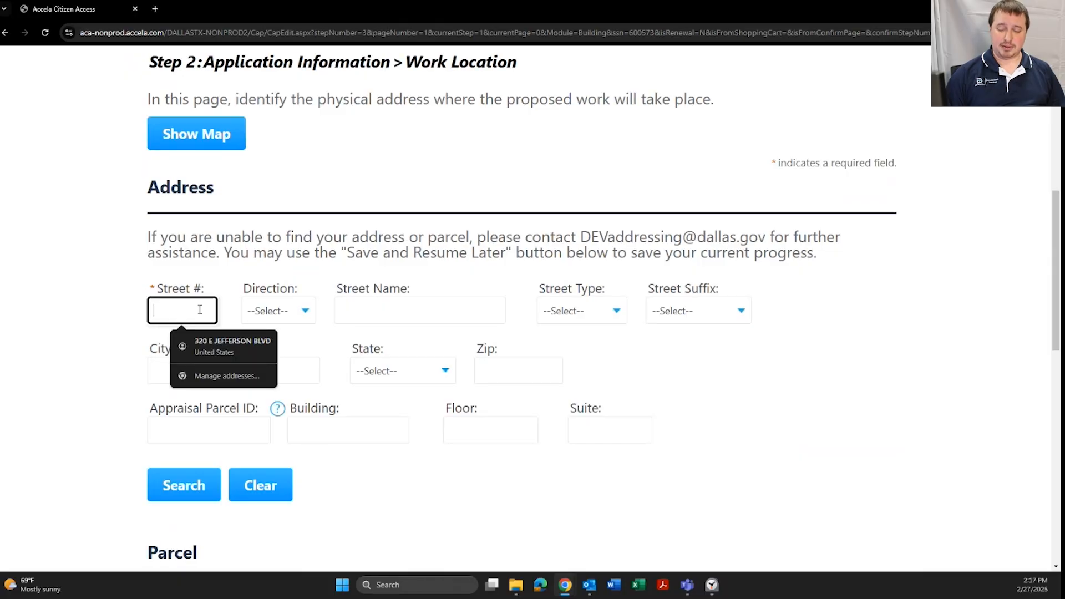
text(1500)
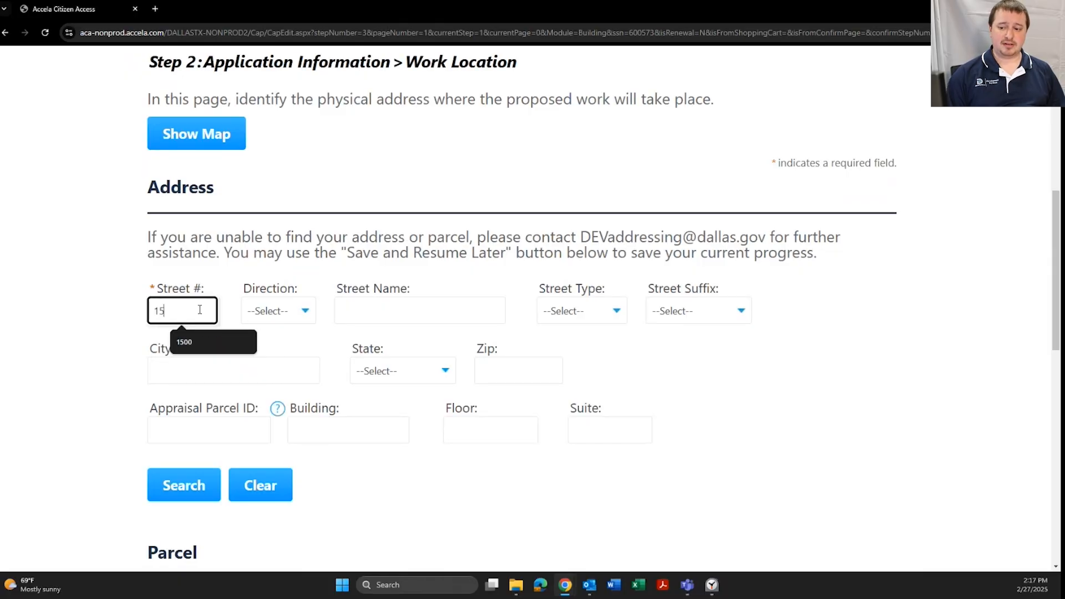
key(Tab)
key(Tab)
text(MARI)
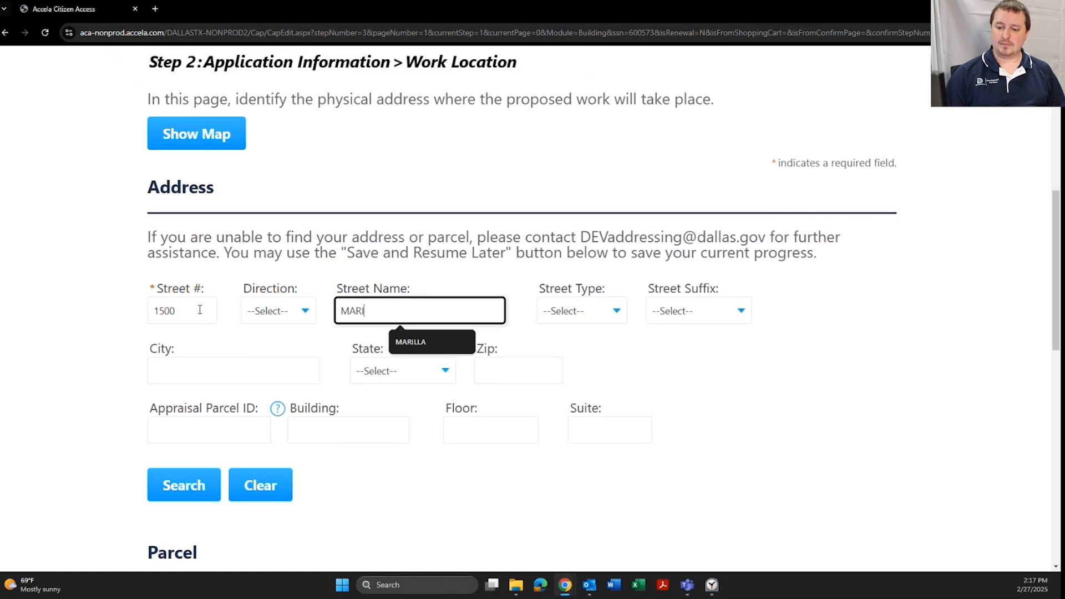
text(LLA)
click(169, 486)
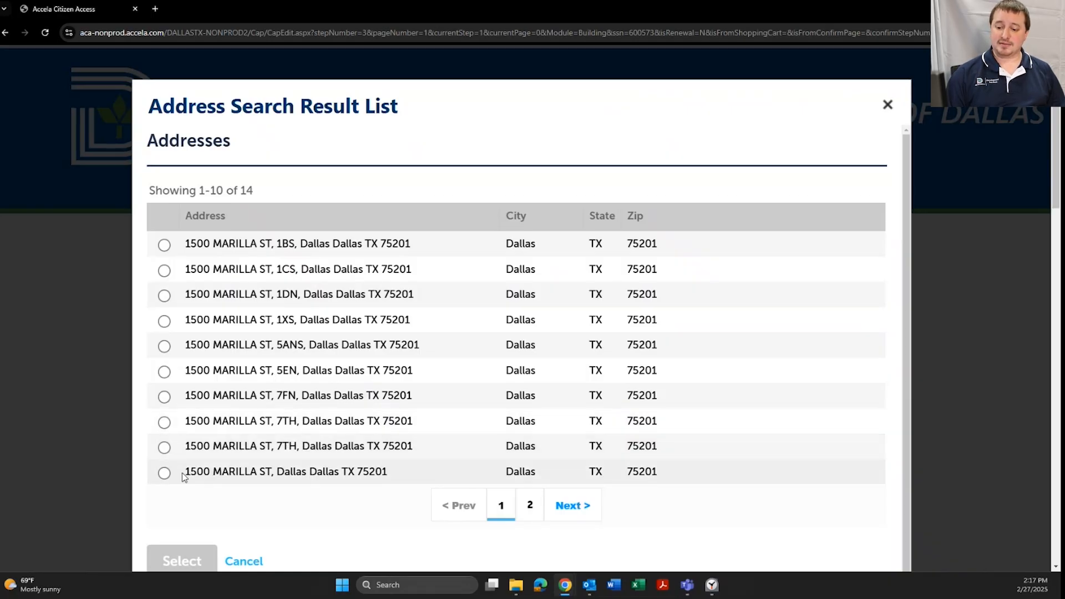
Select 1500 MARILLA ST, Dallas TX 75201 with its parcel and City of Dallas owner
click(165, 473)
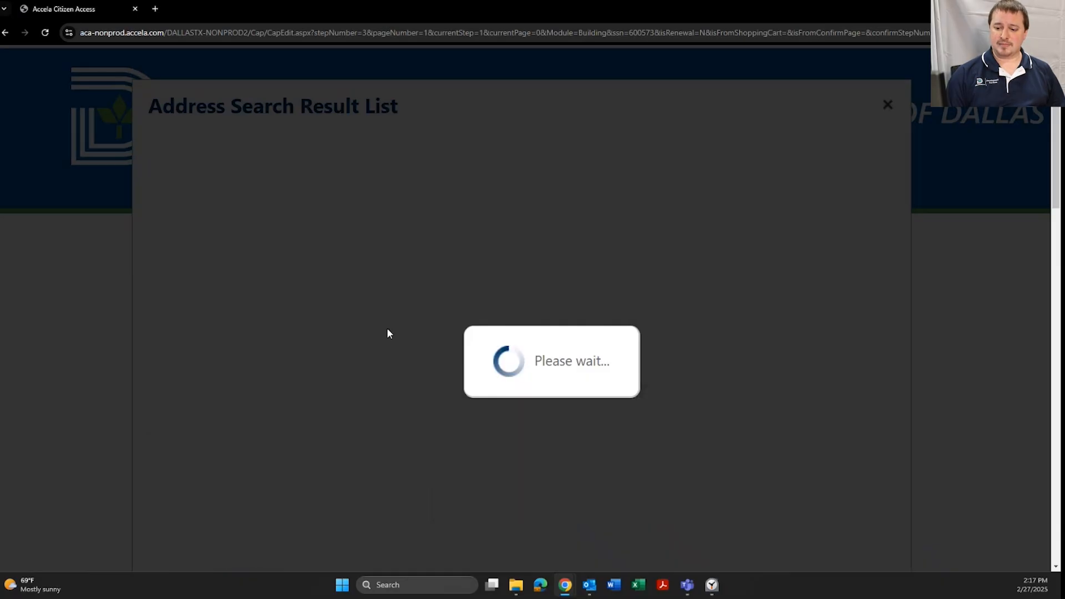
scroll(304, 276, down, 2)
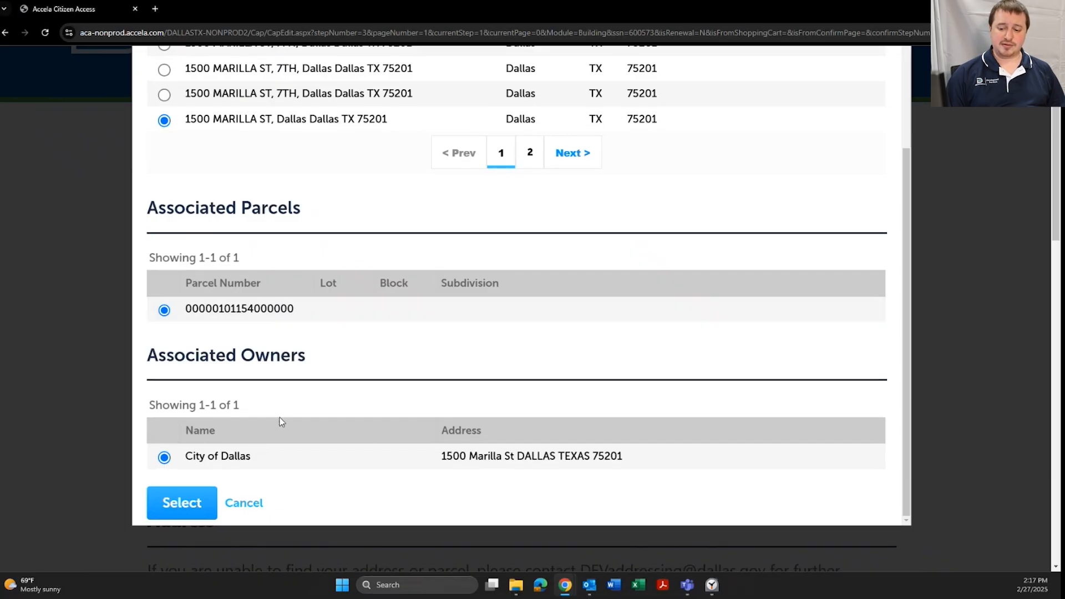
click(184, 503)
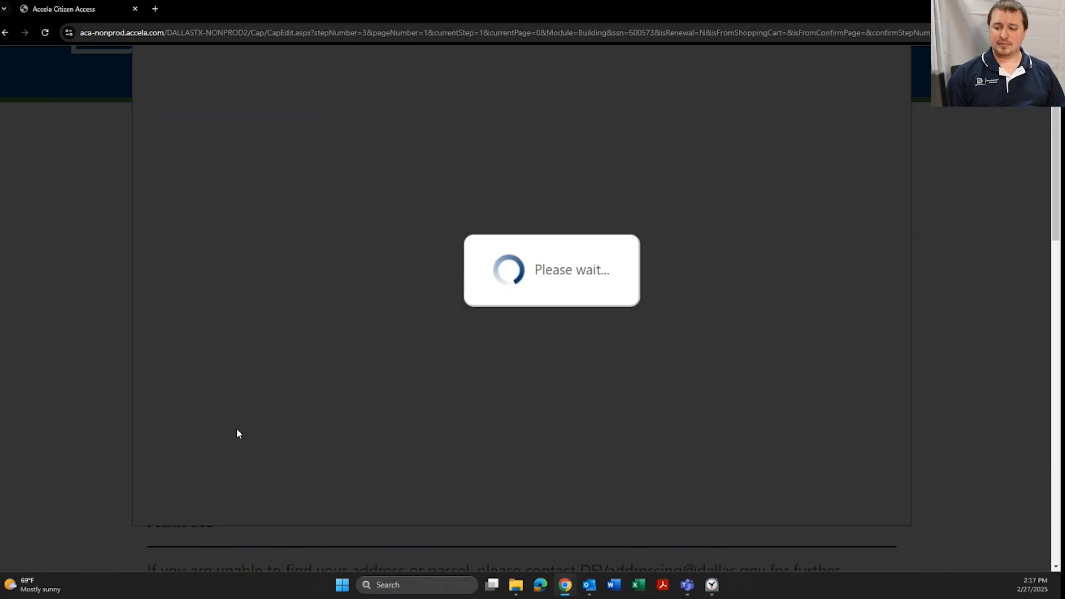
Continue the application to the next page
scroll(332, 354, down, 9)
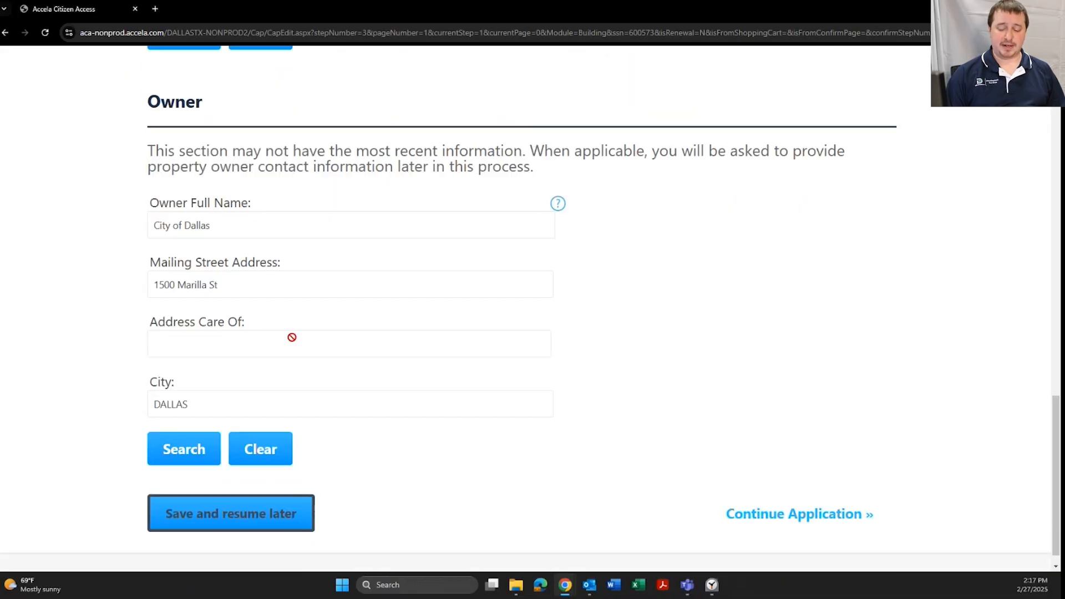
scroll(311, 333, down, 1)
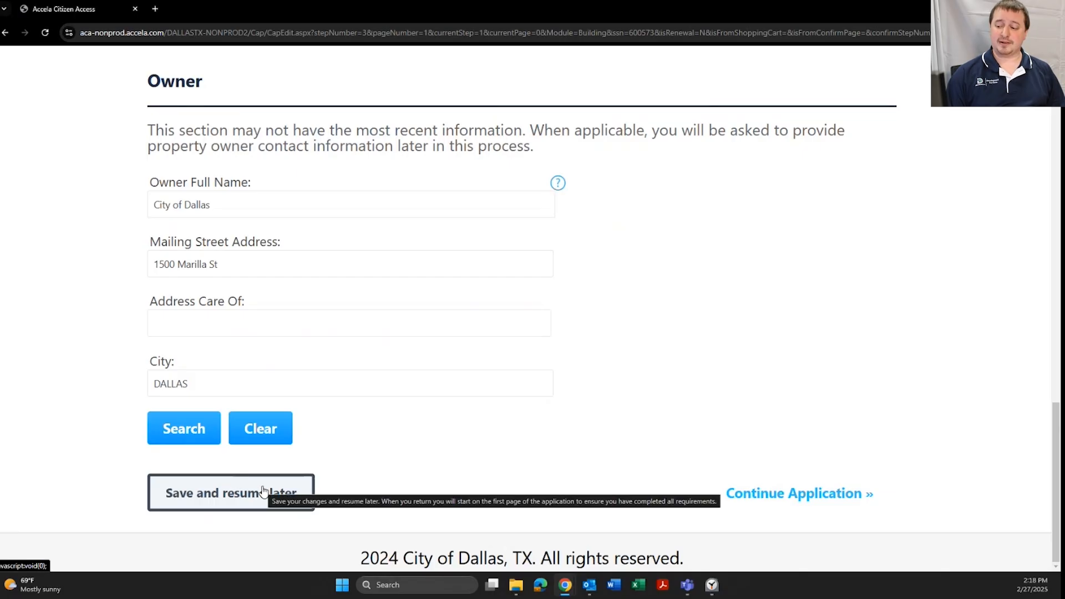
click(830, 492)
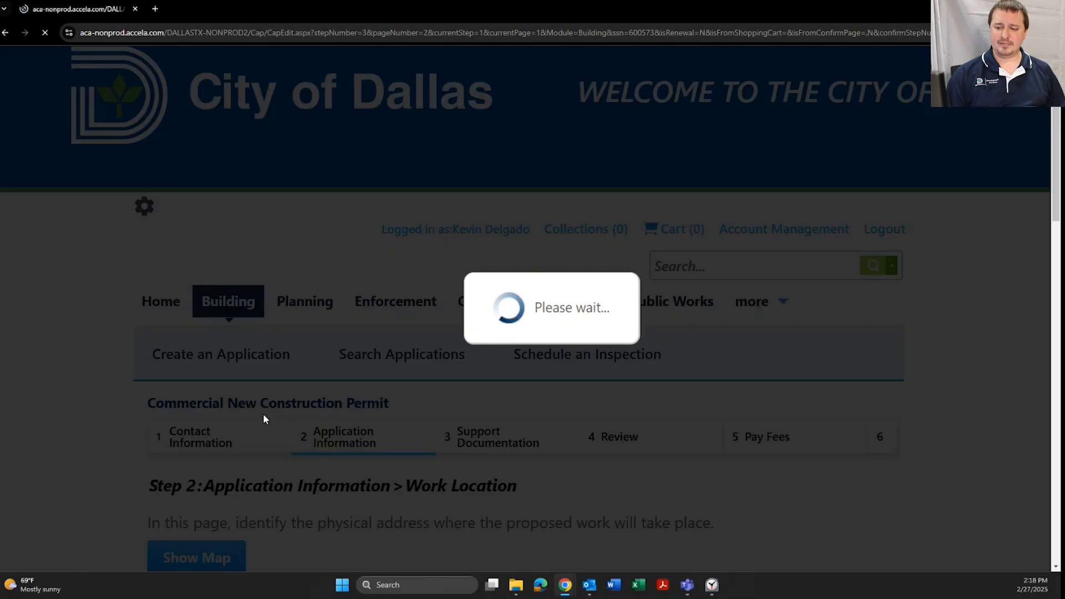
Enter 'New office building' as the detailed description
scroll(195, 275, down, 3)
scroll(195, 275, down, 4)
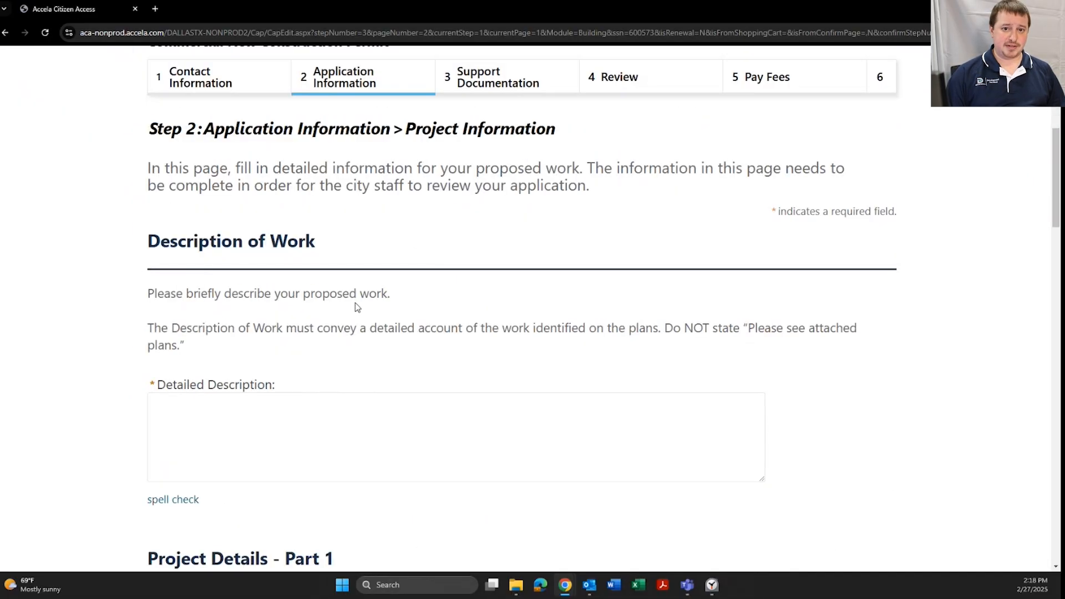
scroll(317, 307, down, 1)
click(216, 376)
scroll(114, 361, down, 5)
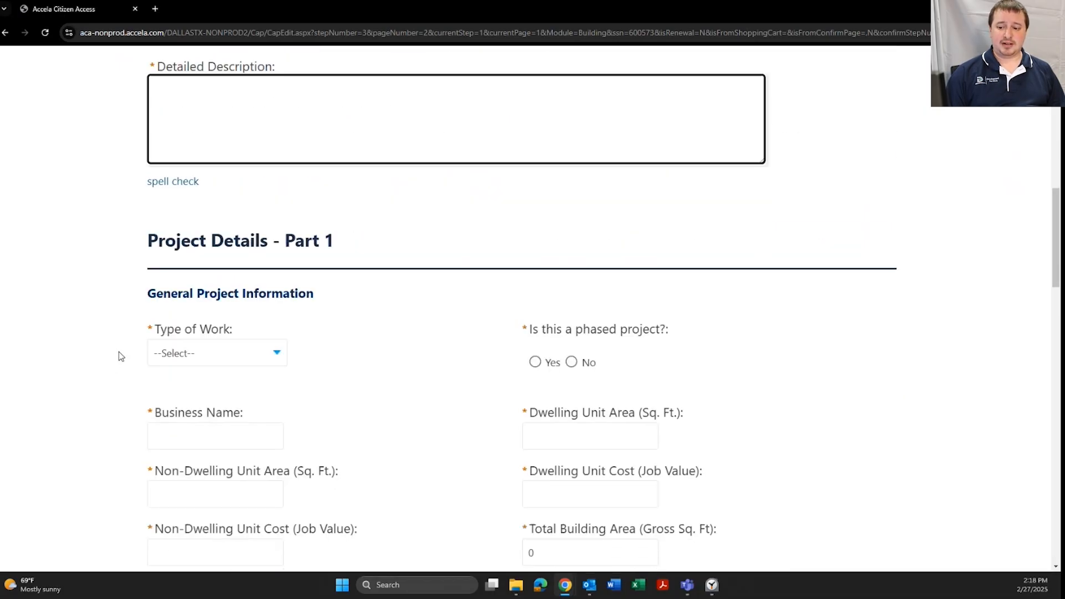
scroll(119, 351, down, 3)
scroll(394, 417, down, 8)
scroll(396, 375, down, 5)
scroll(397, 375, up, 8)
scroll(397, 375, up, 9)
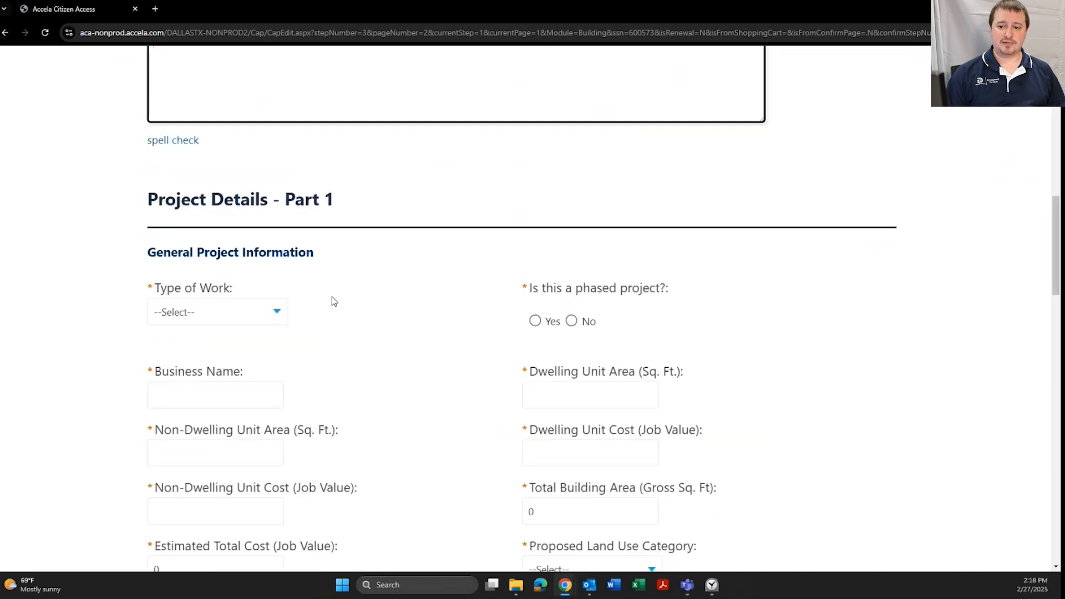
click(232, 149)
text(nEW C)
key(BackSpace)
key(BackSpace)
key(BackSpace)
text(ew office building)
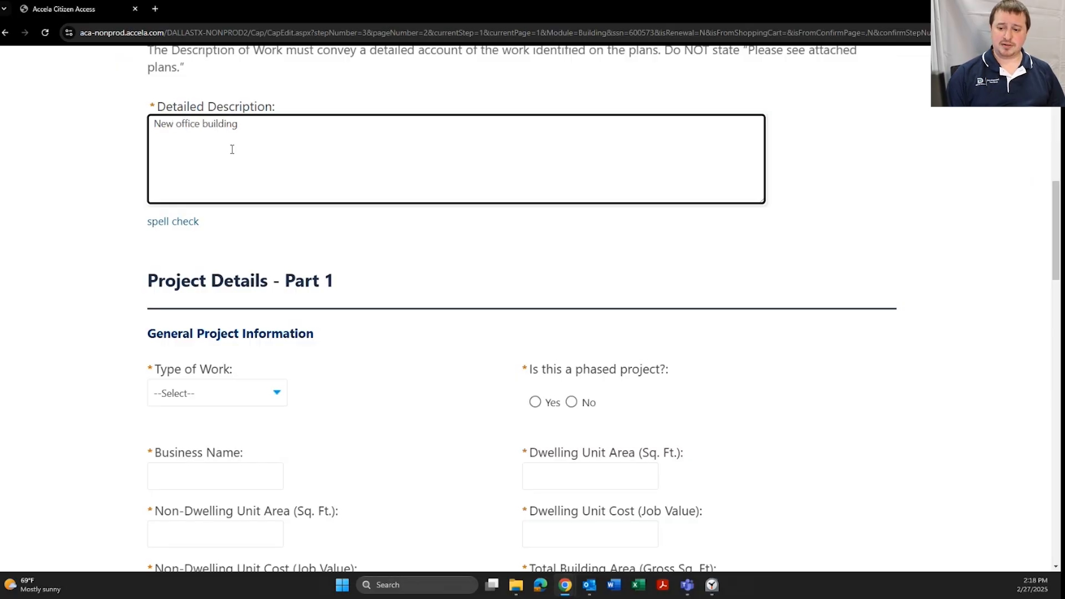
scroll(392, 254, down, 5)
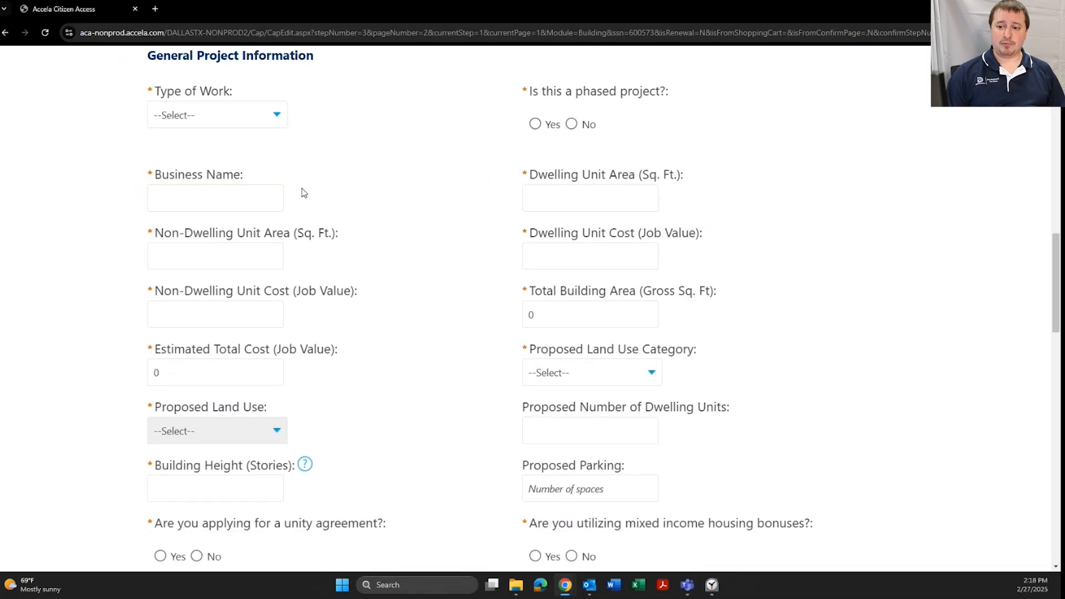
Set Type of Work to Commercial and answer No to phased project
click(276, 113)
click(244, 155)
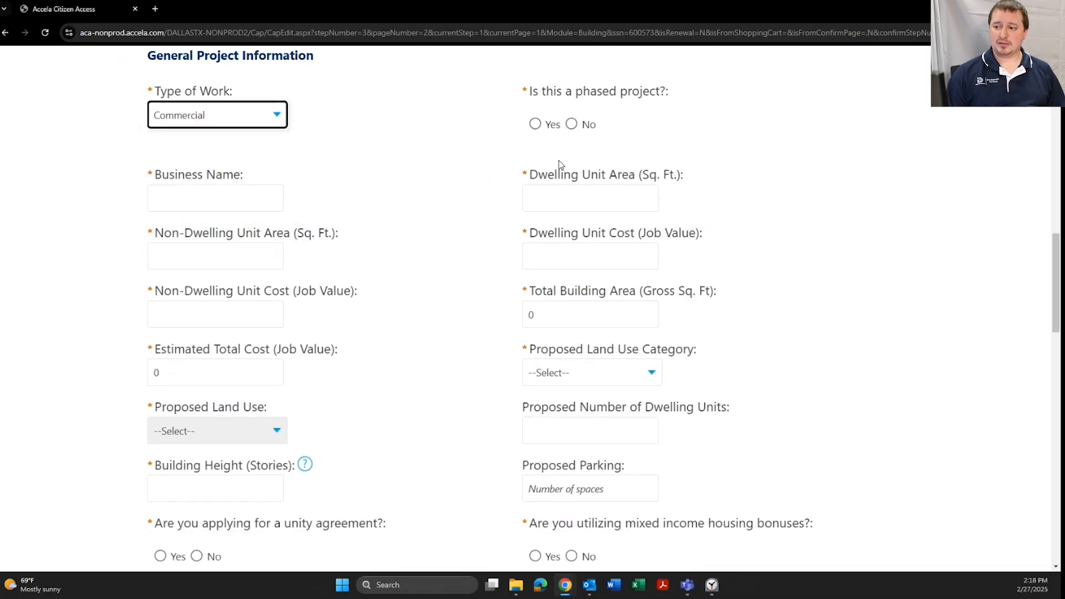
click(572, 125)
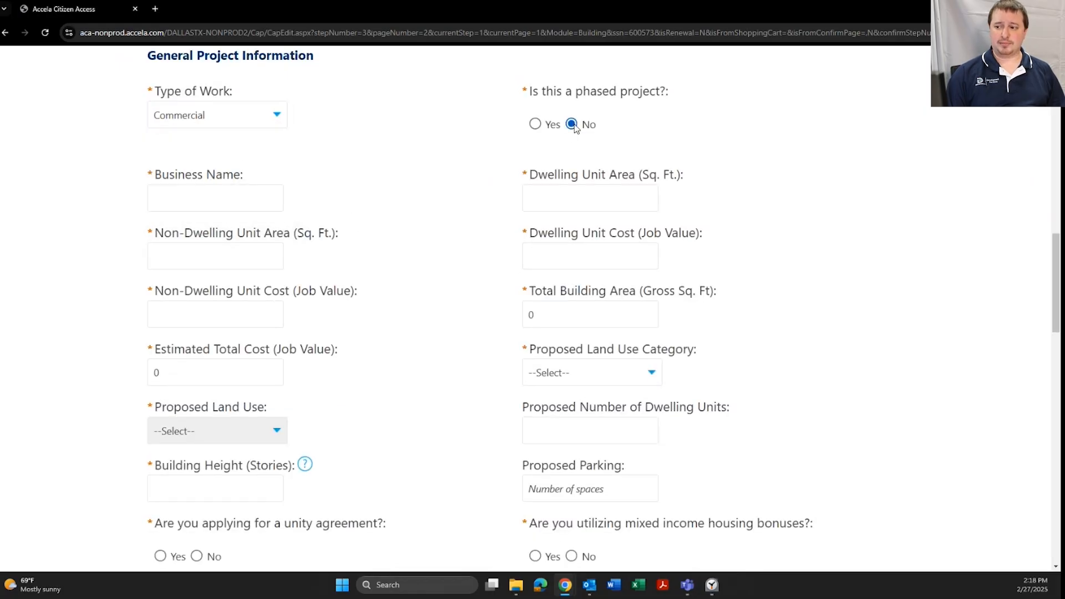
click(234, 202)
Enter business name 'Sample Business' and set Dwelling Unit Area to 0
text(Sample)
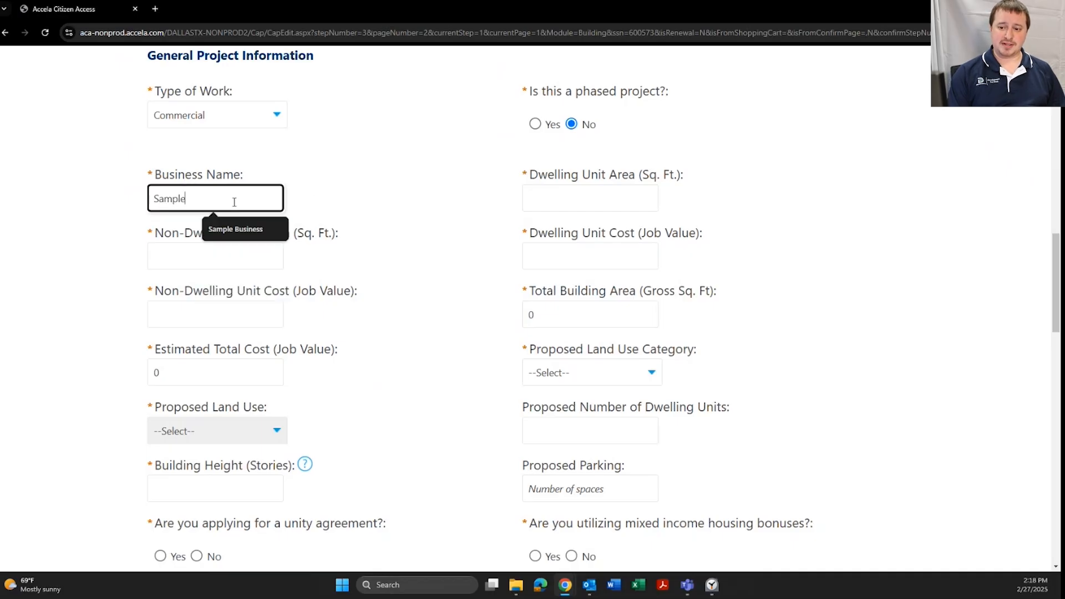
text( Business)
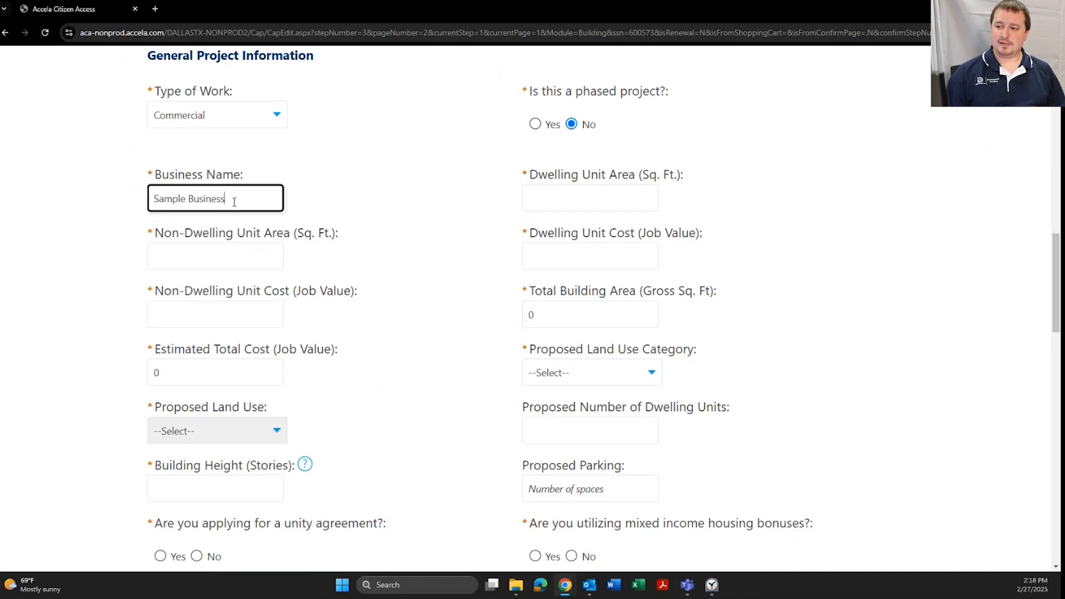
click(437, 184)
scroll(494, 169, down, 1)
click(549, 154)
click(600, 172)
click(578, 200)
click(466, 221)
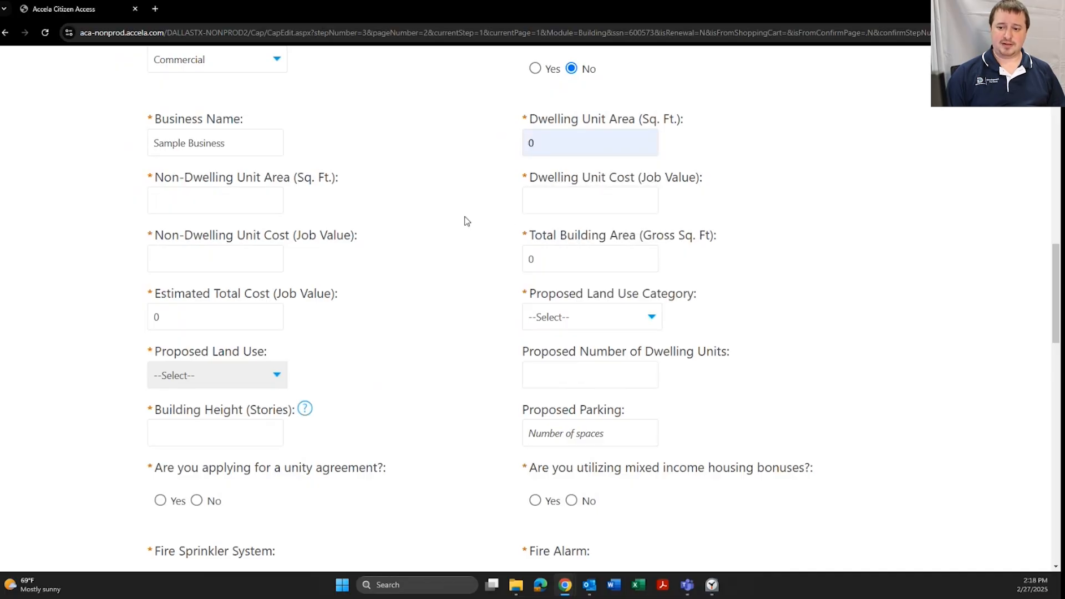
Enter 10000 sq ft non-dwelling area and 1000000 non-dwelling unit cost
click(223, 198)
text(10000)
click(192, 257)
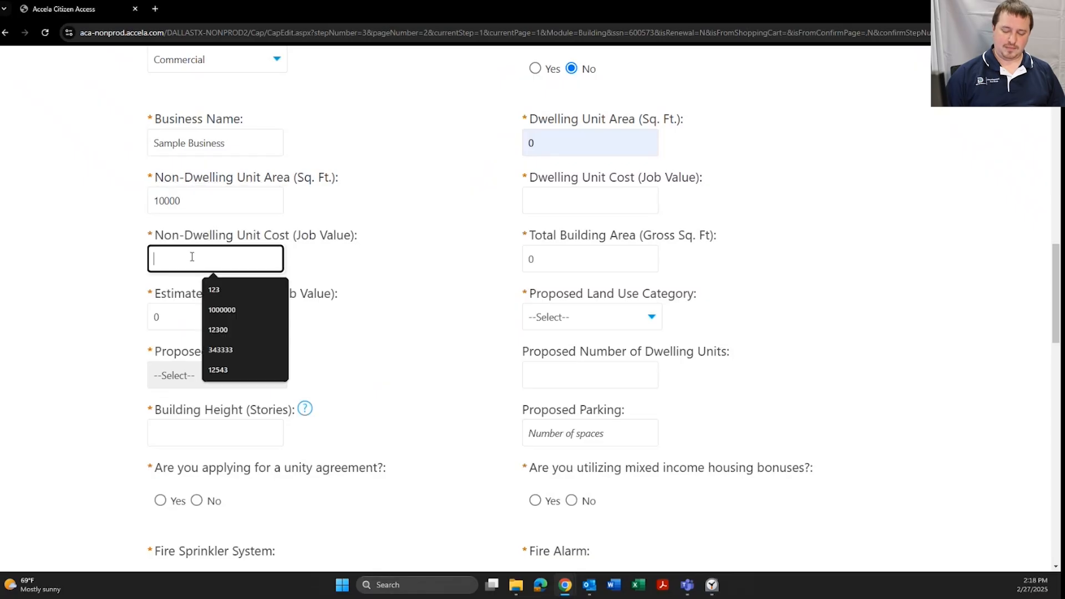
text(100)
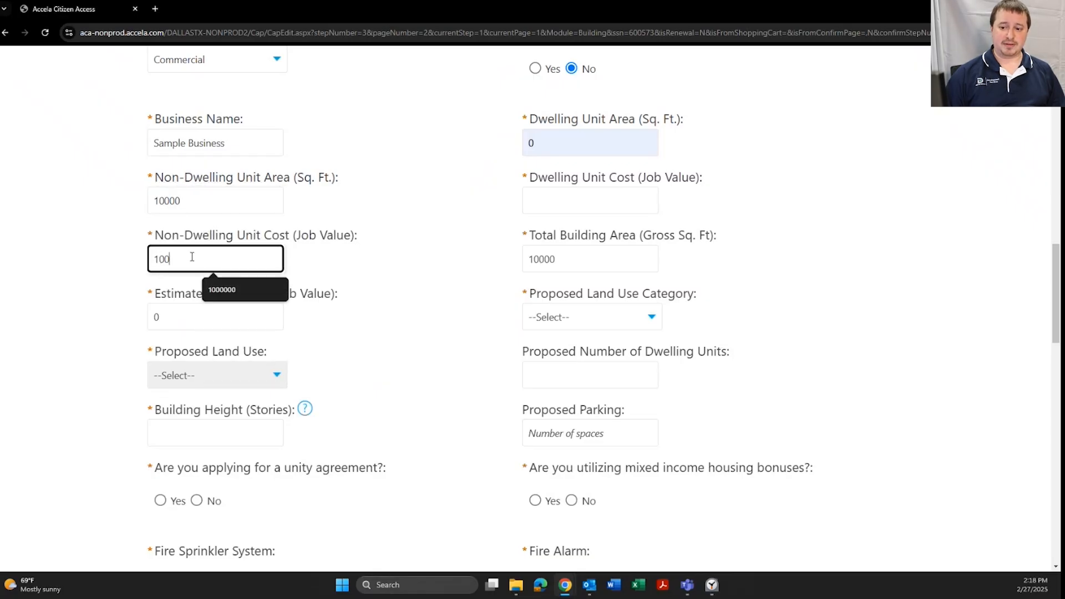
text(00)
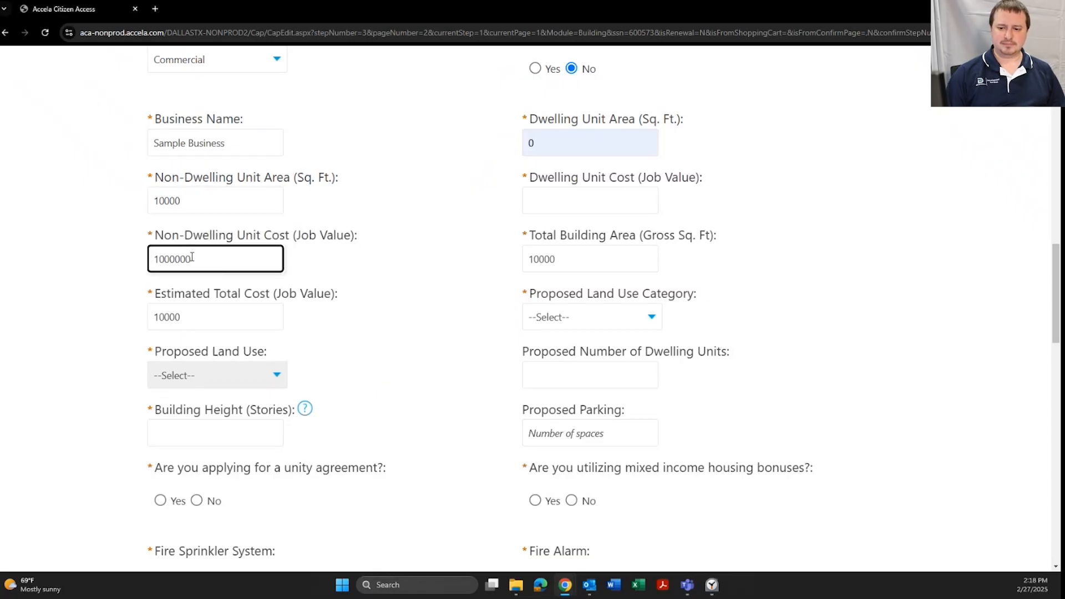
click(294, 257)
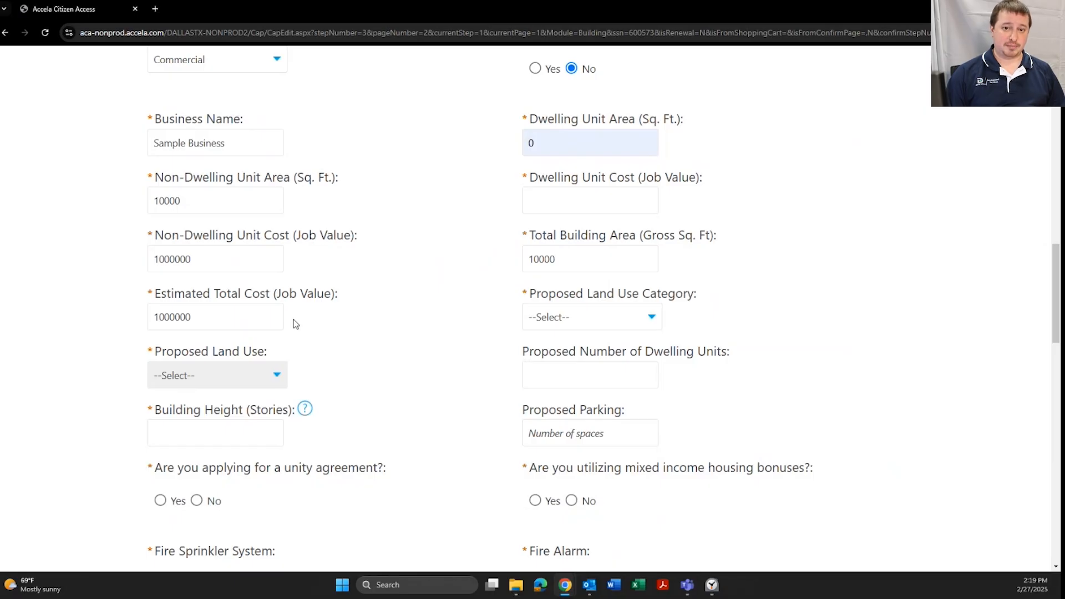
Enter 1 as the building height
scroll(355, 311, down, 3)
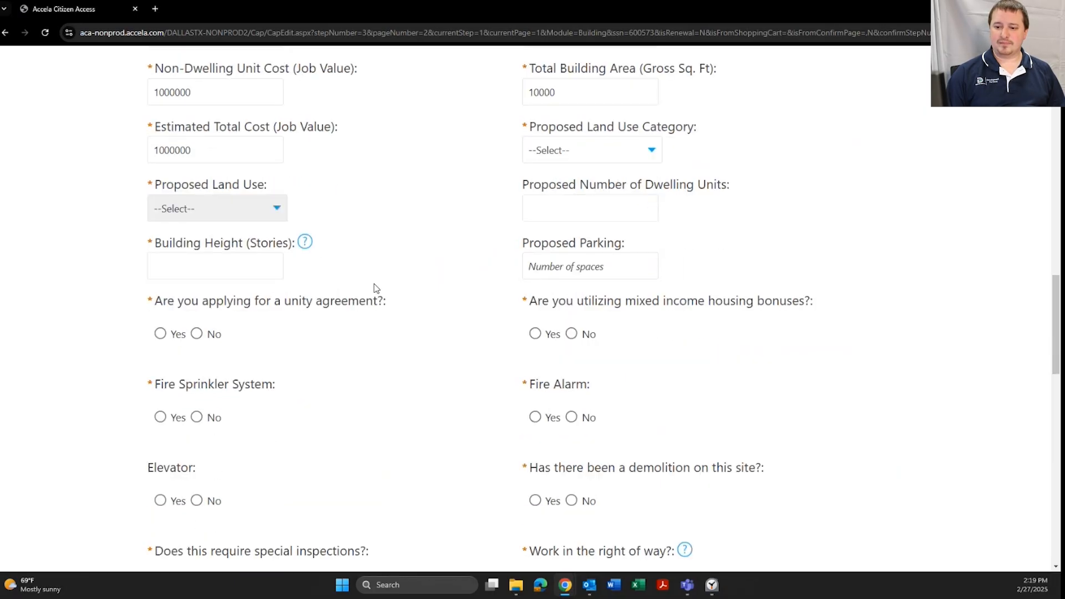
click(255, 277)
text(1)
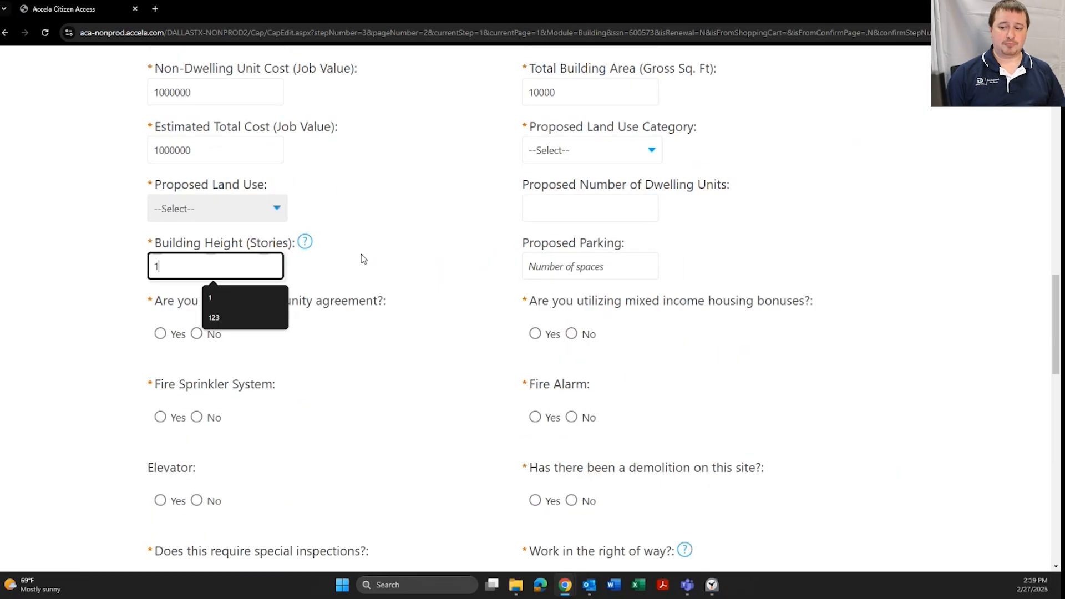
Answer No to unity agreement, fire sprinkler, mixed income bonuses, fire alarm, prior demolition, special inspections
scroll(421, 261, down, 1)
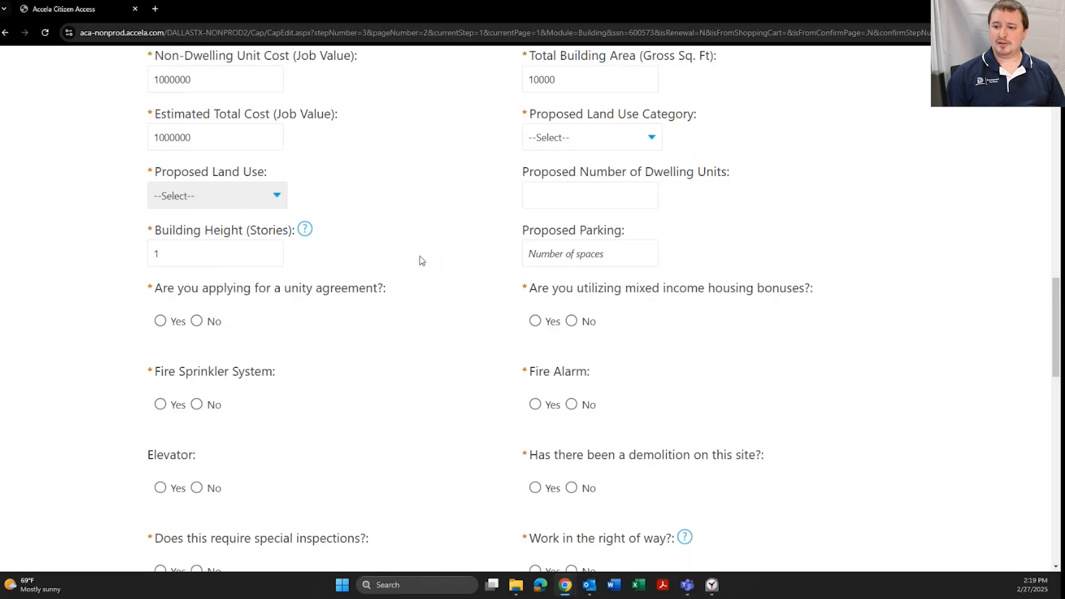
scroll(422, 261, down, 2)
scroll(442, 251, down, 1)
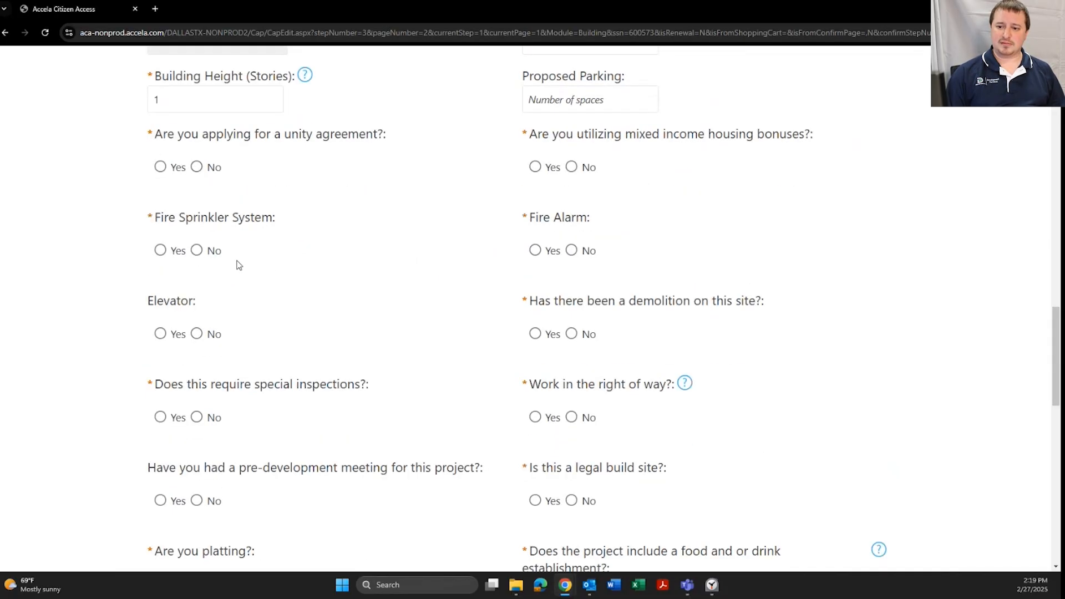
click(196, 167)
click(196, 250)
click(572, 167)
click(571, 250)
click(577, 332)
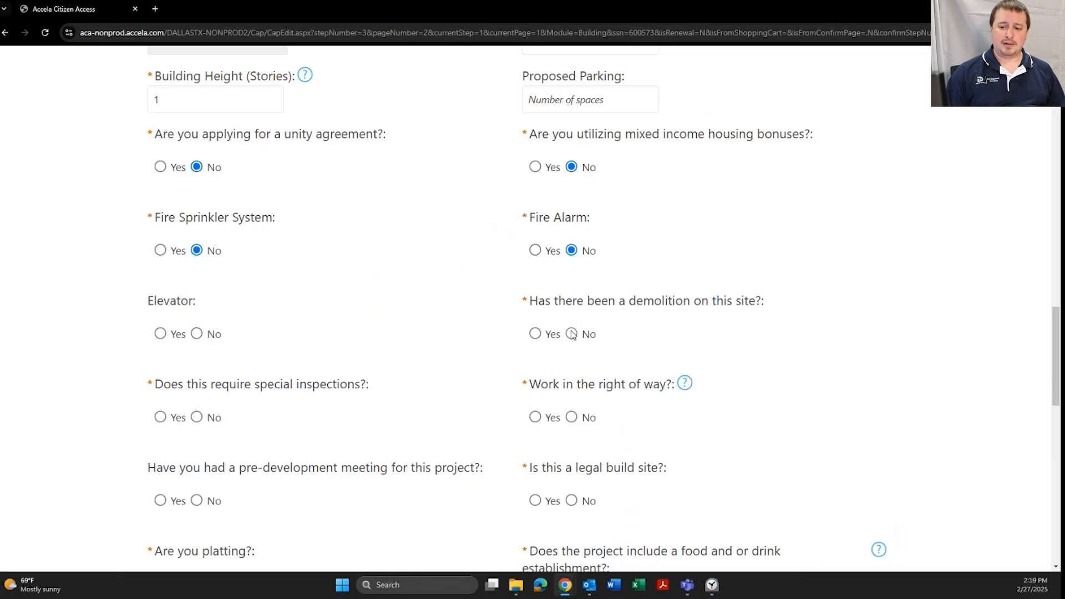
click(197, 417)
Answer No to right-of-way work, Yes to legal build site, No to platting and food/drink
scroll(592, 247, down, 1)
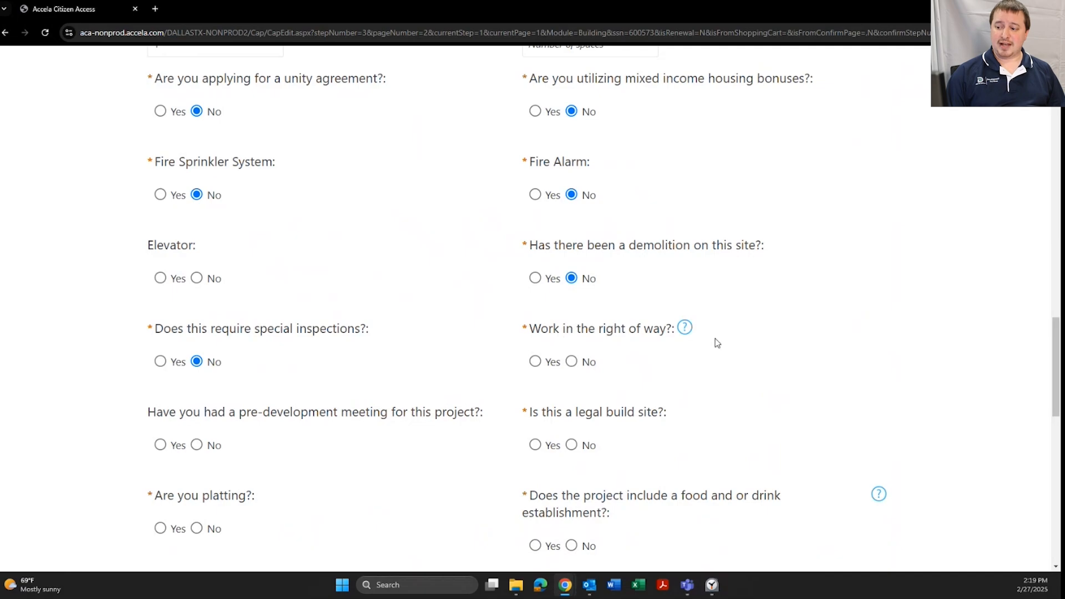
click(686, 334)
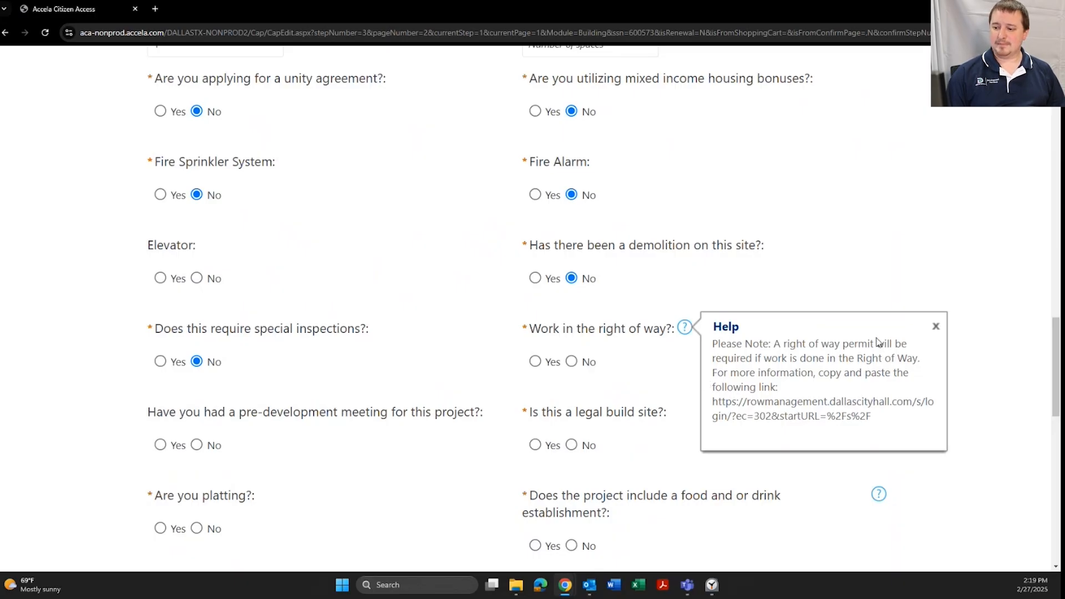
click(553, 319)
scroll(577, 269, down, 2)
click(573, 251)
click(536, 335)
click(197, 417)
click(571, 435)
Answer No to dance floor, smoking paraphernalia, personal service license and medical office
scroll(449, 358, down, 1)
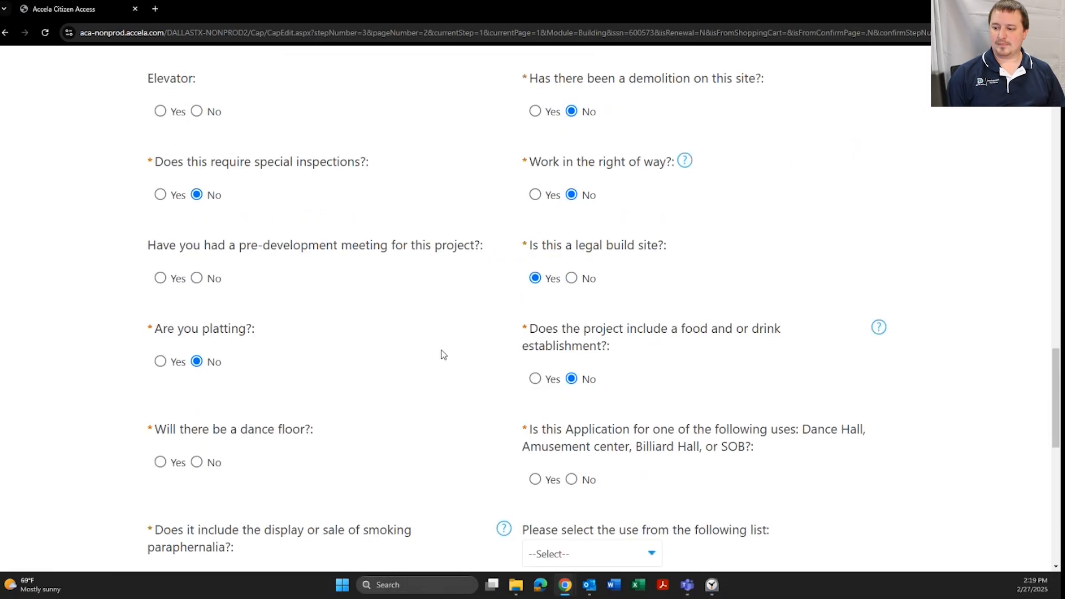
scroll(443, 354, down, 2)
click(197, 352)
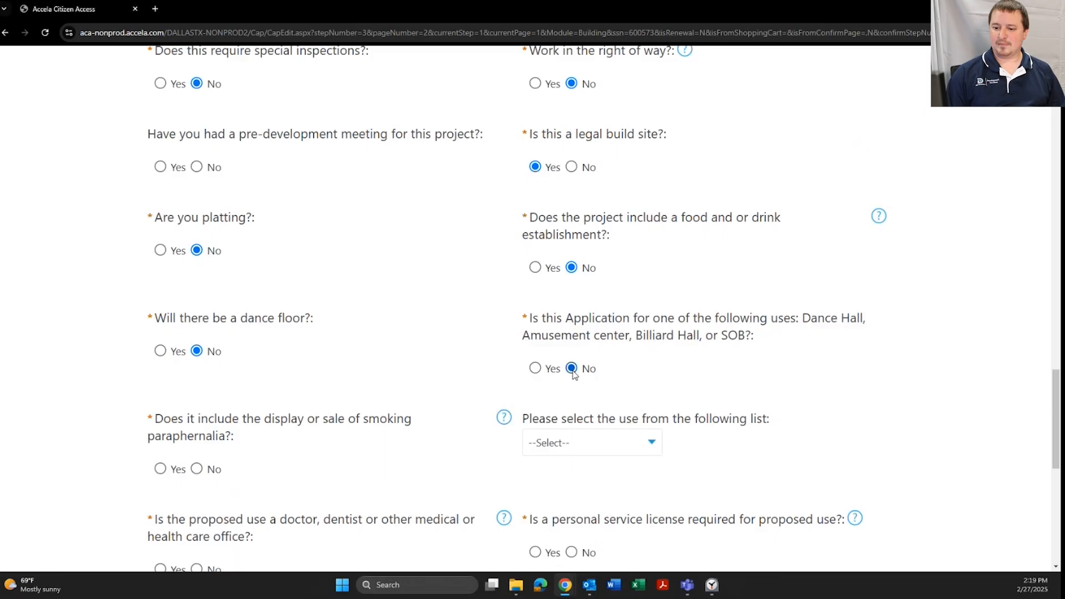
scroll(389, 356, down, 4)
click(197, 247)
click(572, 330)
click(197, 346)
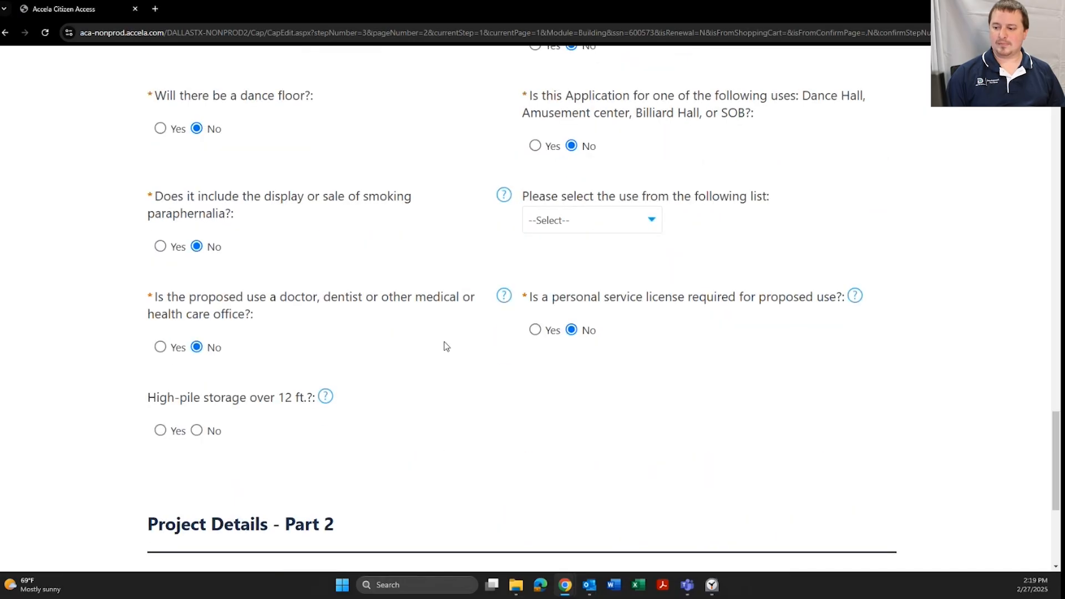
Set historic district to Not Applicable and planned development to No
scroll(444, 344, down, 5)
click(562, 350)
click(570, 443)
click(572, 402)
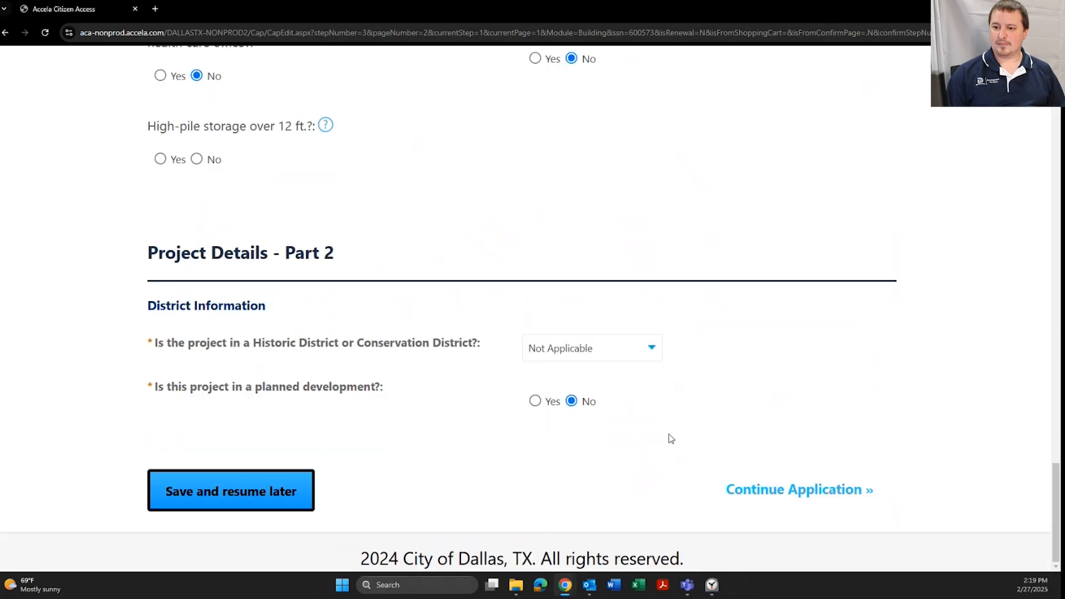
Try continuing and find the flagged Dwelling Unit Cost and Proposed Land Use Category fields
click(801, 491)
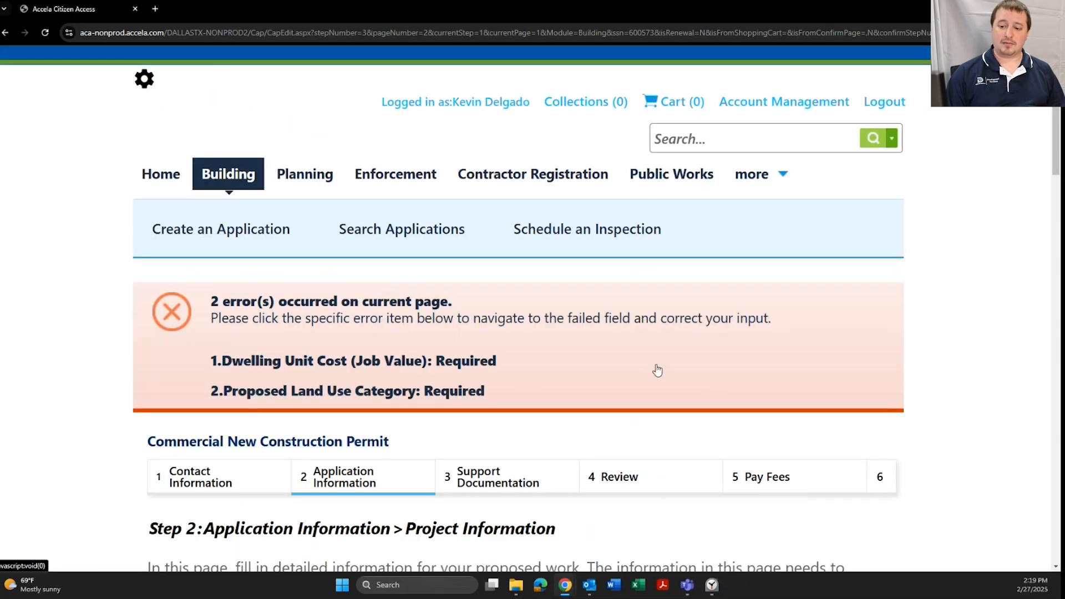
scroll(510, 331, down, 1)
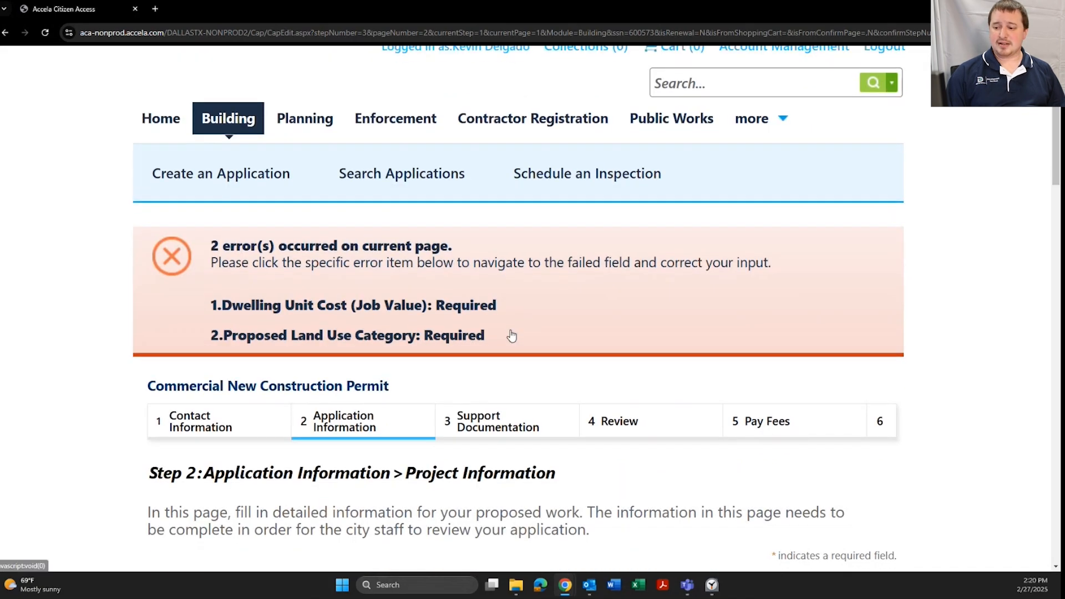
scroll(537, 317, down, 1)
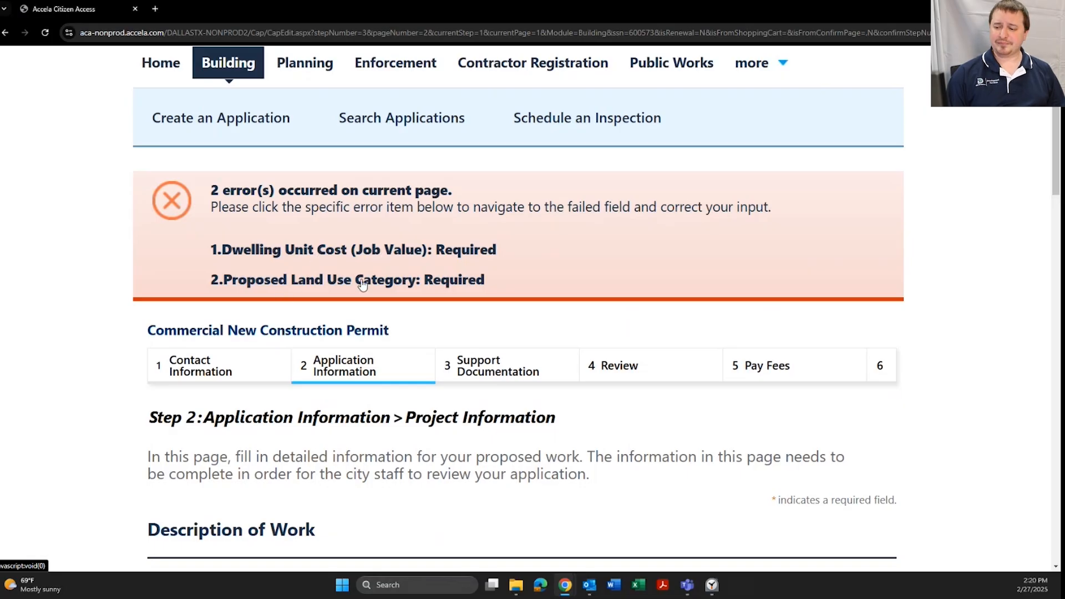
scroll(574, 265, down, 10)
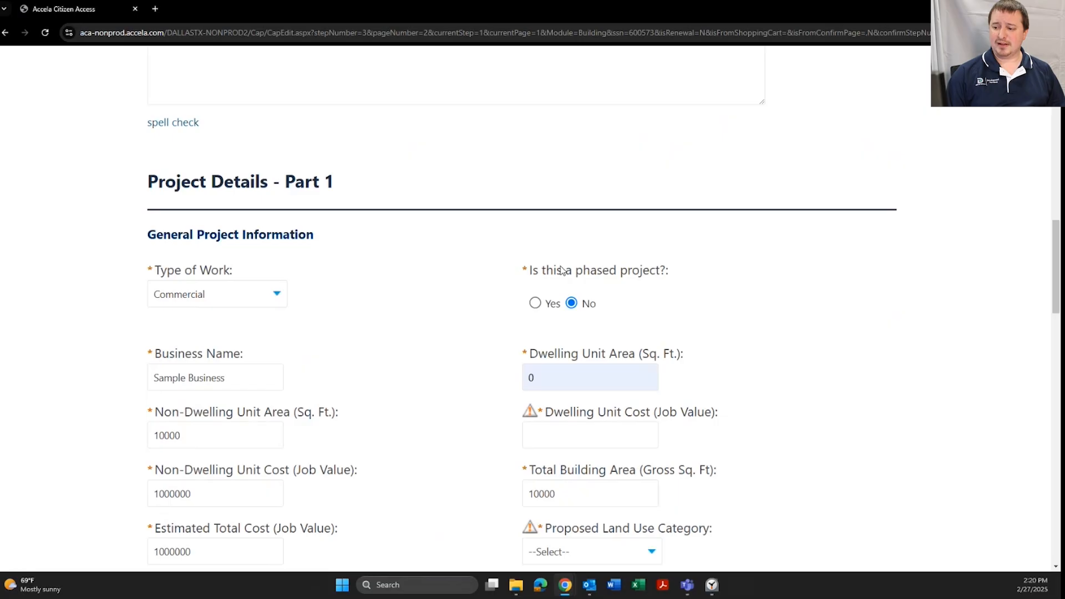
scroll(496, 269, down, 1)
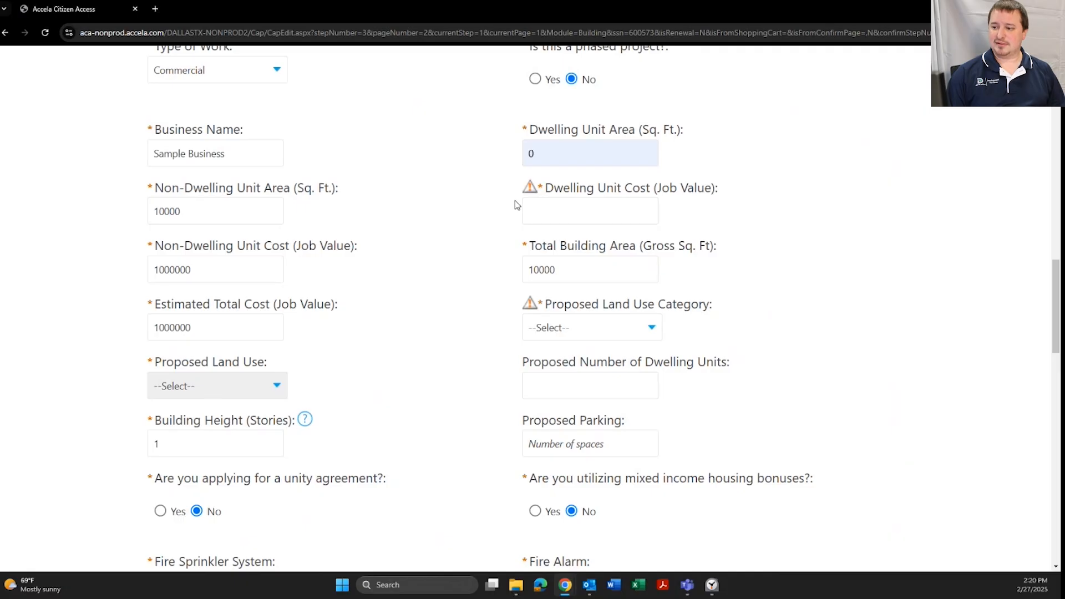
Enter 0 as the Dwelling Unit Cost
click(557, 208)
text(0)
click(502, 280)
scroll(511, 264, down, 2)
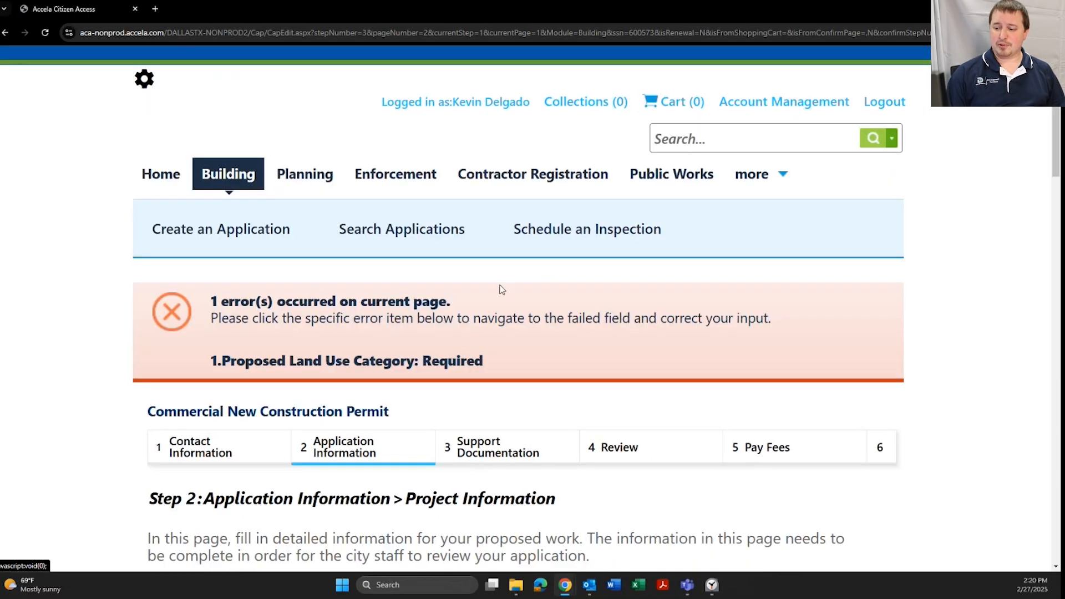
scroll(499, 300, down, 3)
scroll(498, 300, down, 15)
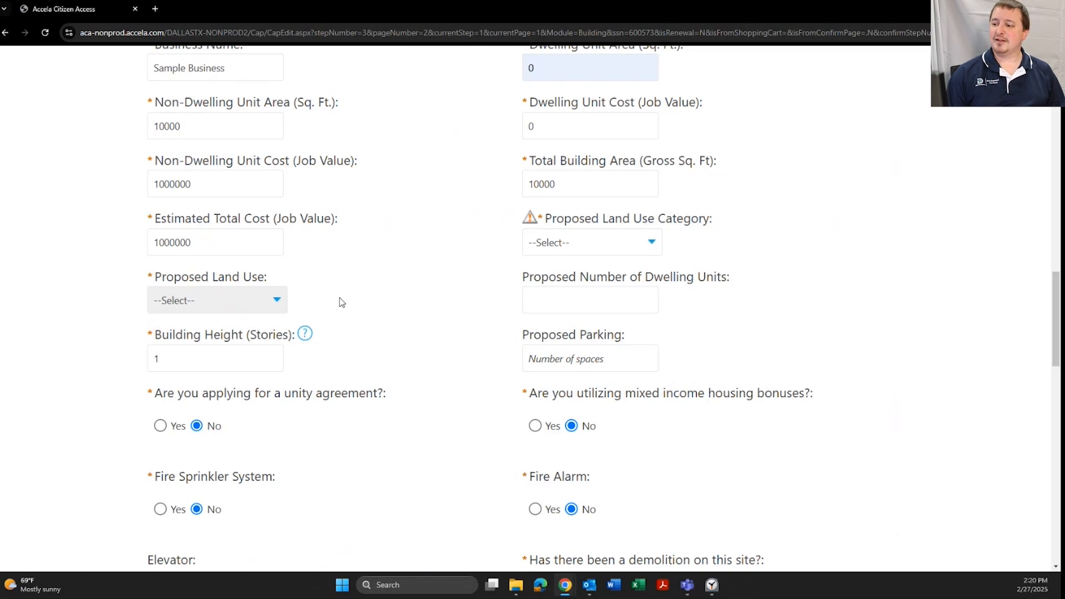
Set the Proposed Land Use Category to Office Uses and Proposed Land Use to Office, then continue
click(577, 245)
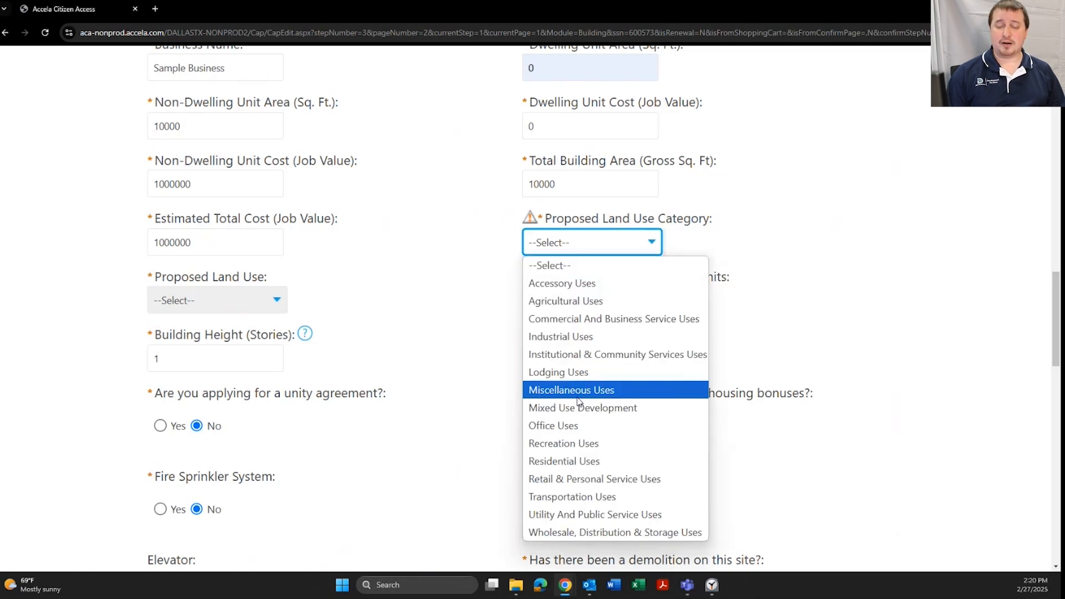
click(577, 426)
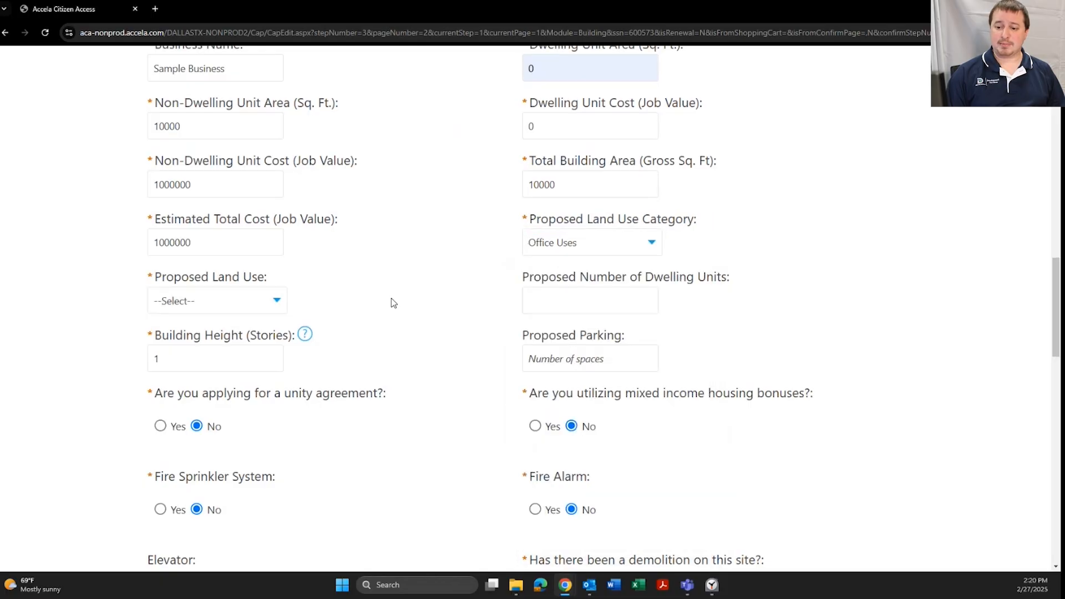
click(255, 303)
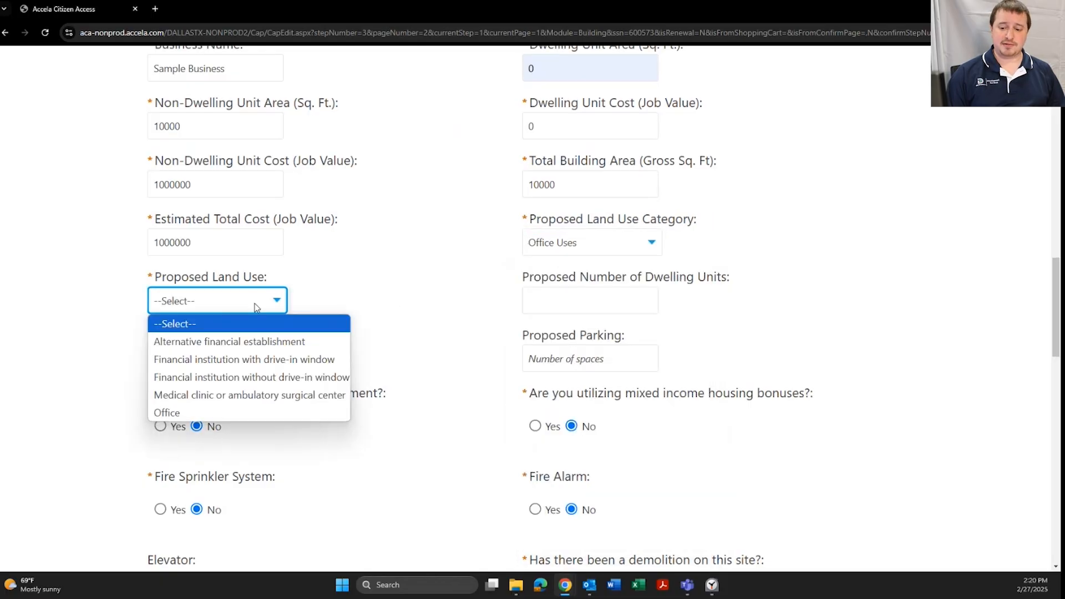
click(217, 415)
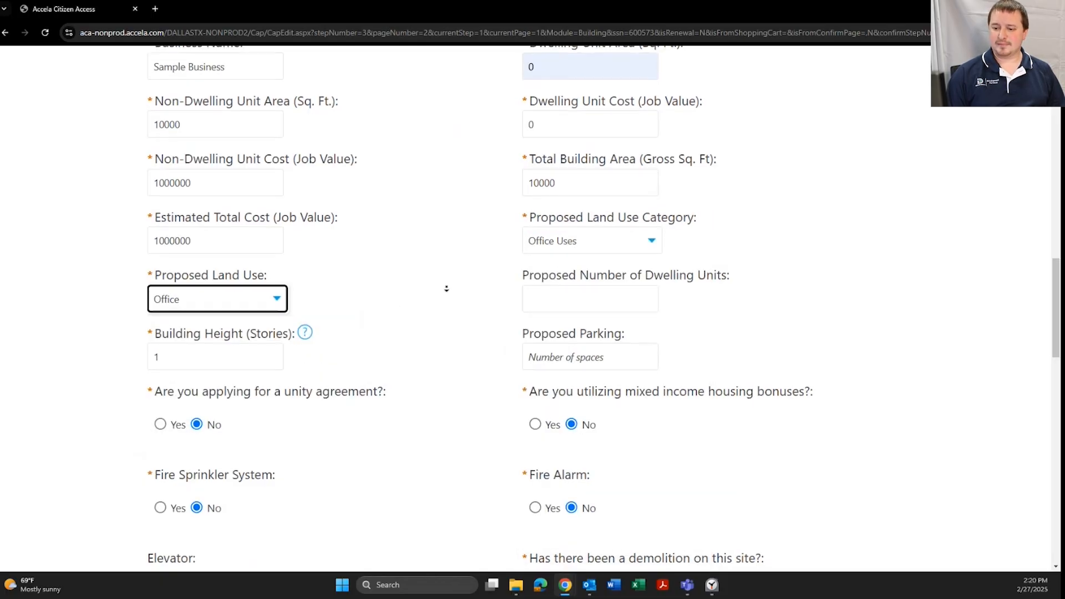
scroll(447, 287, down, 2)
scroll(447, 342, down, 15)
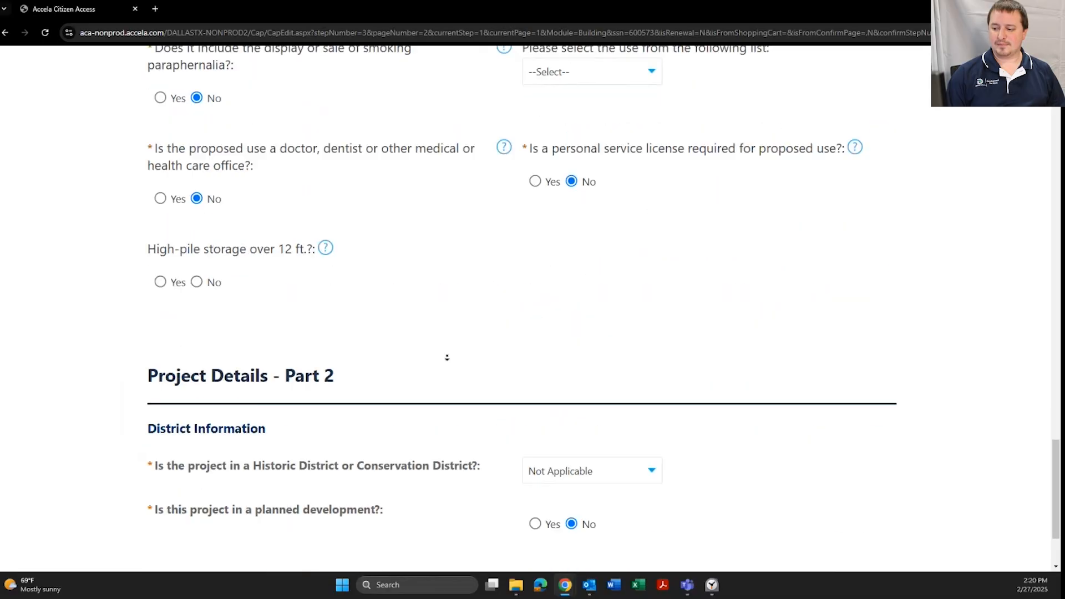
click(817, 490)
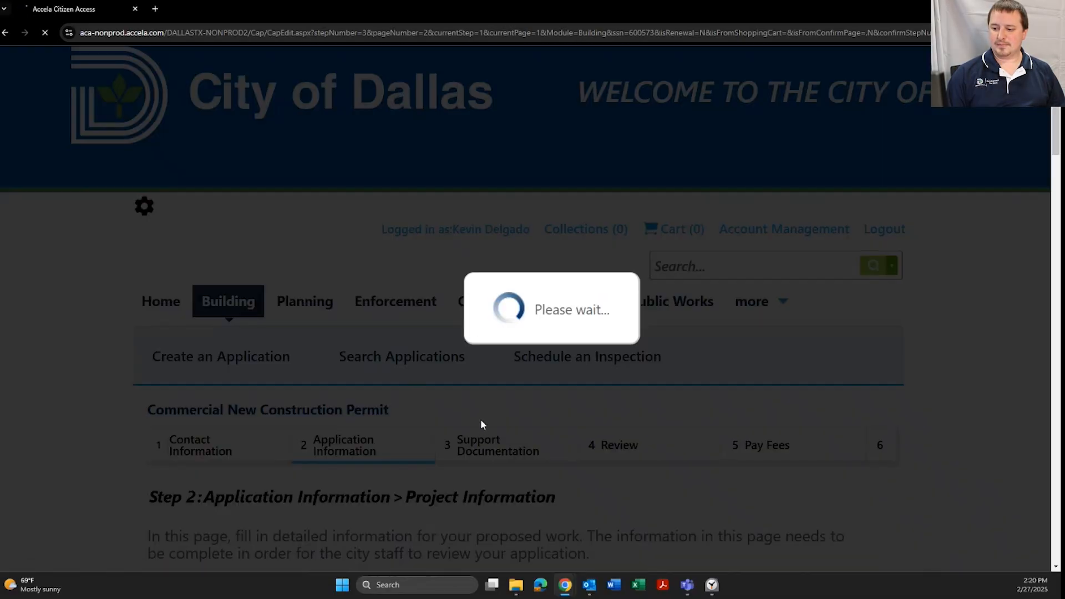
Answer Yes to Additional Trades and include the Electrical and Plumbing trades
scroll(481, 413, down, 5)
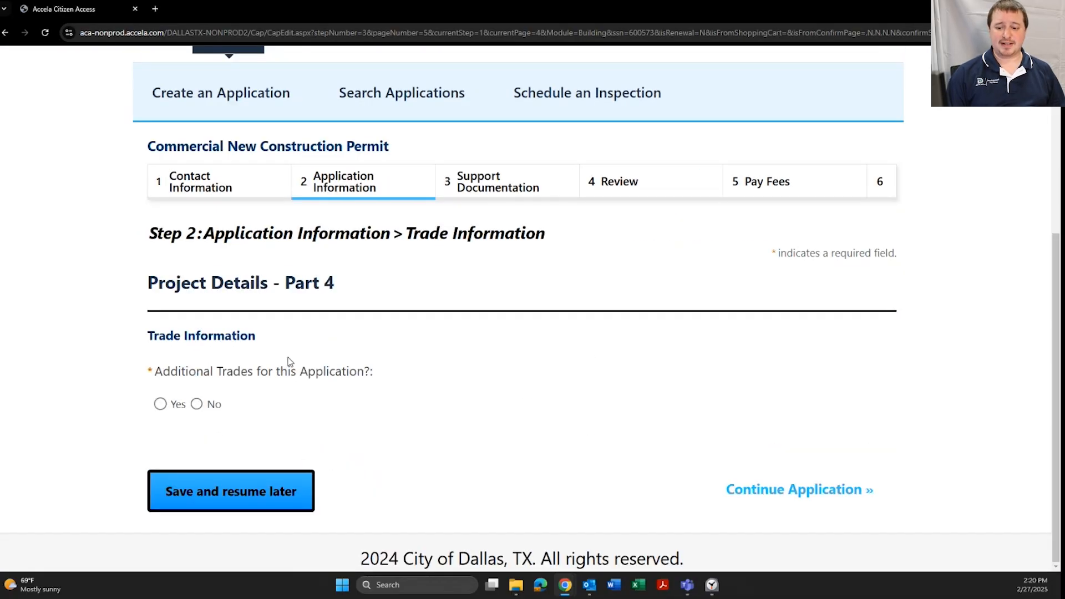
click(160, 404)
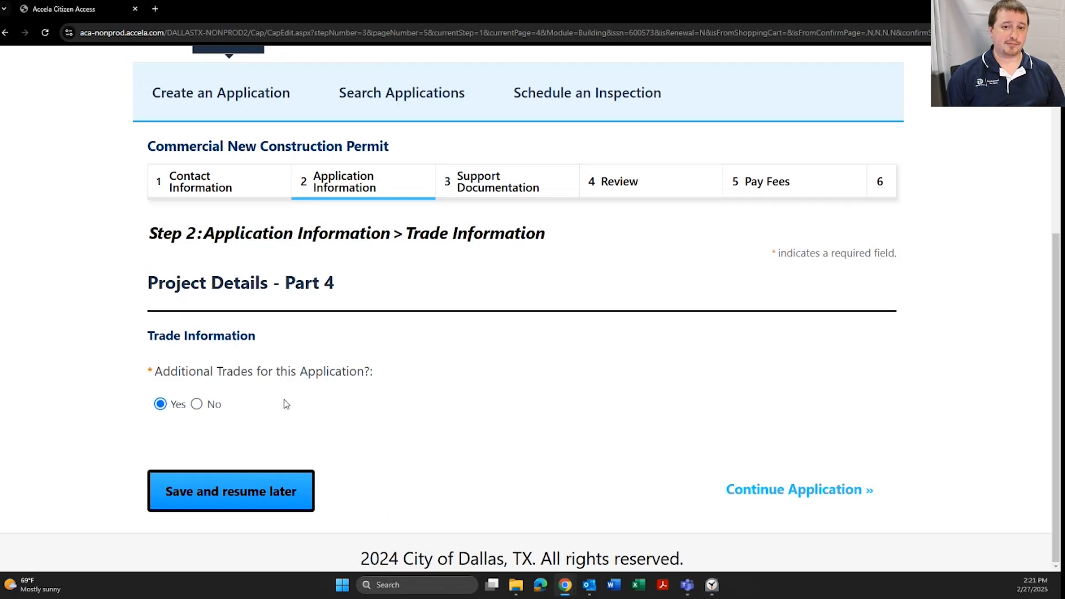
scroll(378, 368, down, 3)
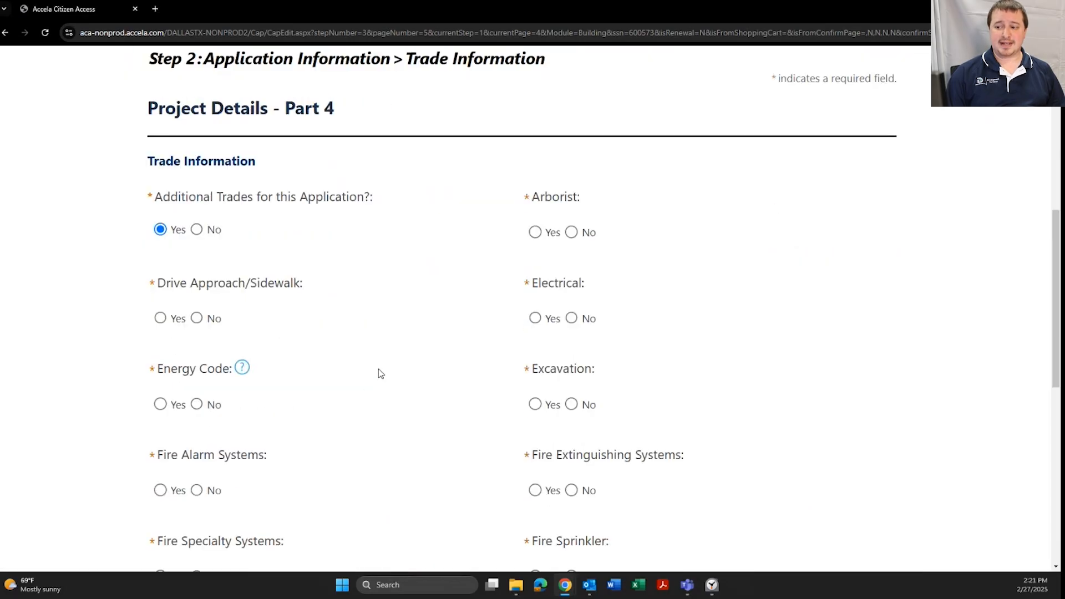
scroll(545, 217, down, 2)
click(545, 217)
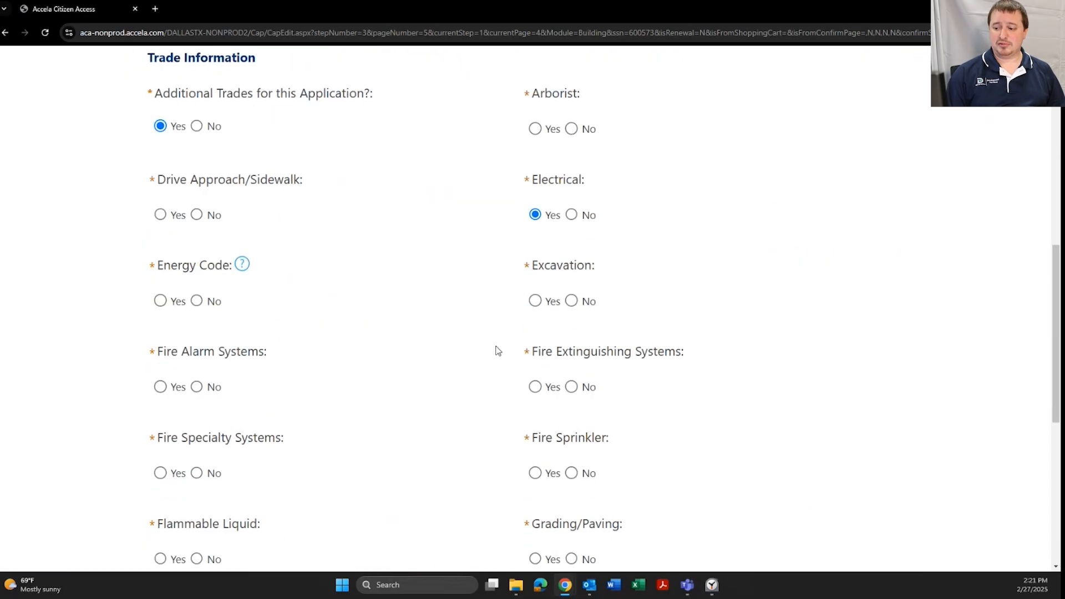
scroll(495, 349, down, 6)
click(535, 428)
Answer No for Medical Gas, Mechanical, Green, Flammable Liquid, Fire Specialty, Fire Alarm, Energy Code, Drive Approach
click(197, 427)
click(197, 341)
click(197, 256)
click(197, 170)
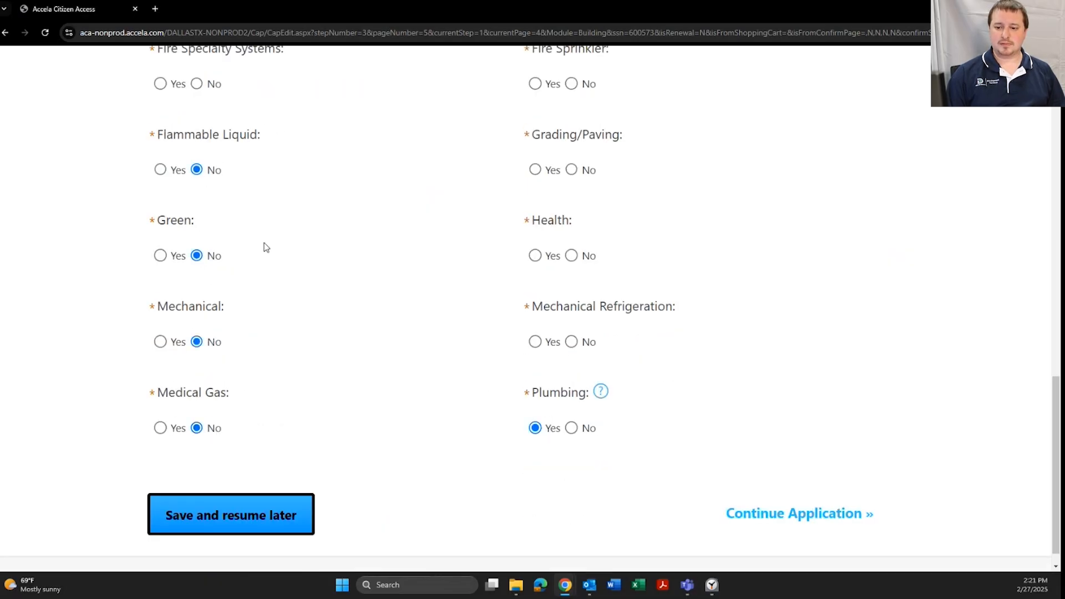
scroll(264, 245, up, 4)
click(197, 306)
click(197, 220)
click(197, 135)
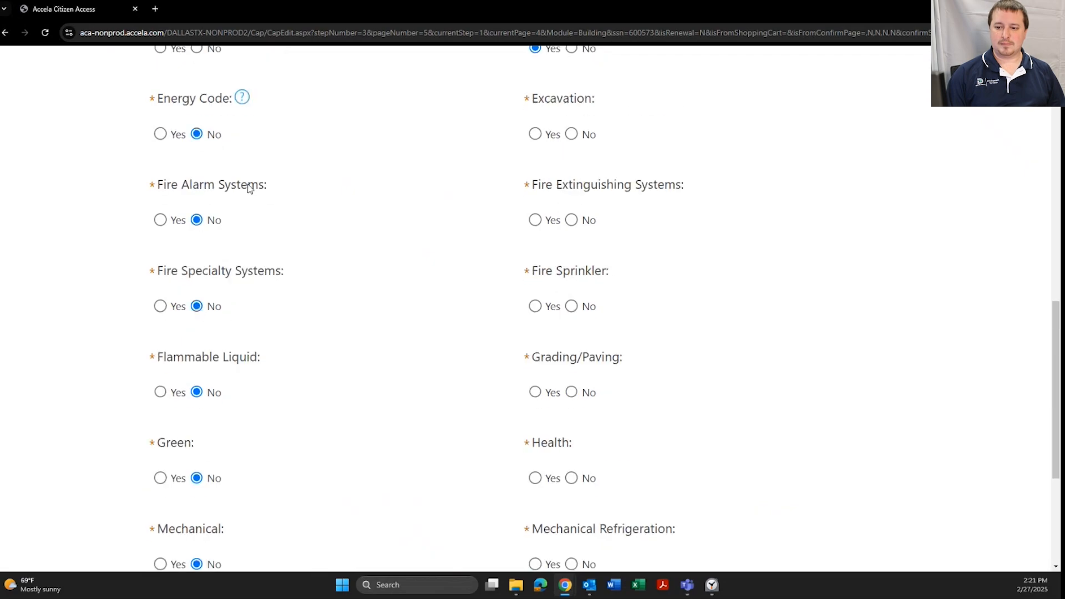
scroll(267, 205, up, 3)
click(197, 218)
Answer No for Excavation, Fire Extinguishing, Fire Sprinkler, Grading/Paving, Health, Mechanical Refrigeration, then continue
scroll(423, 240, up, 1)
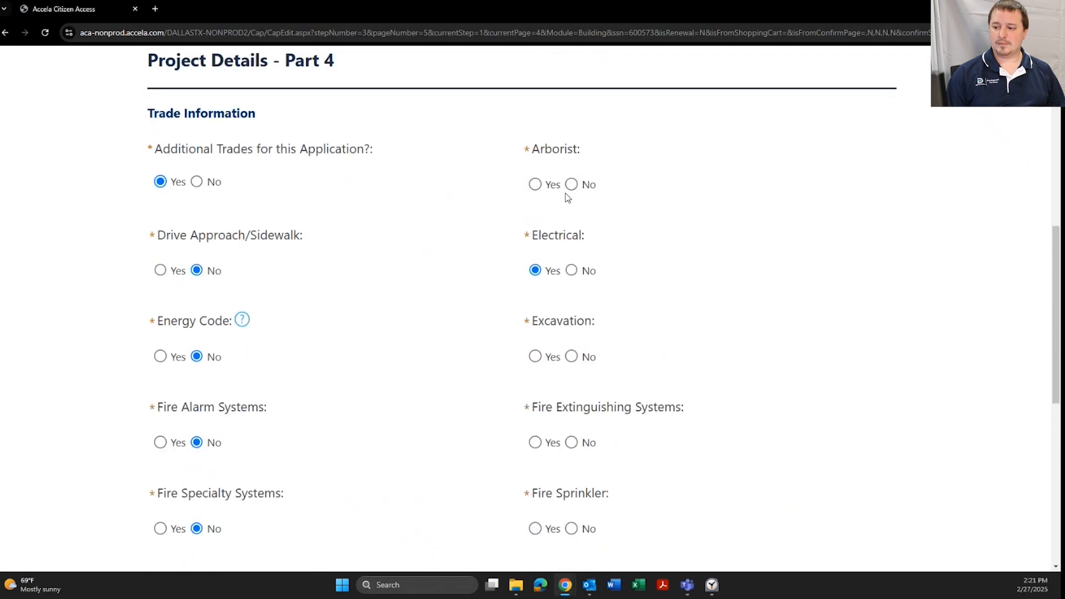
click(571, 356)
click(571, 443)
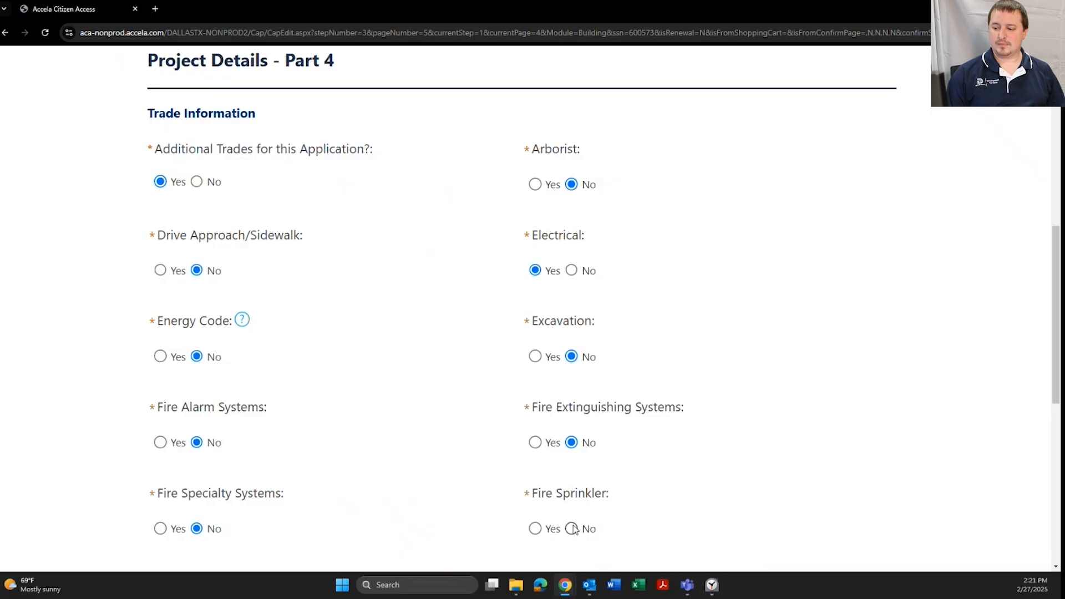
click(572, 529)
scroll(472, 425, down, 5)
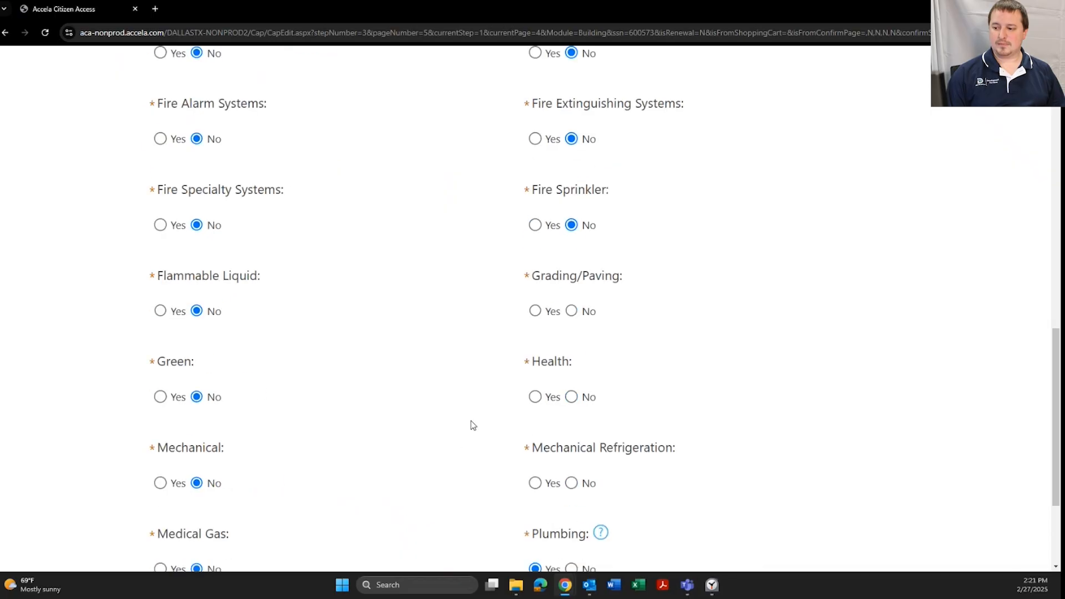
click(571, 311)
scroll(571, 311, down, 1)
click(571, 368)
click(571, 453)
scroll(432, 447, down, 3)
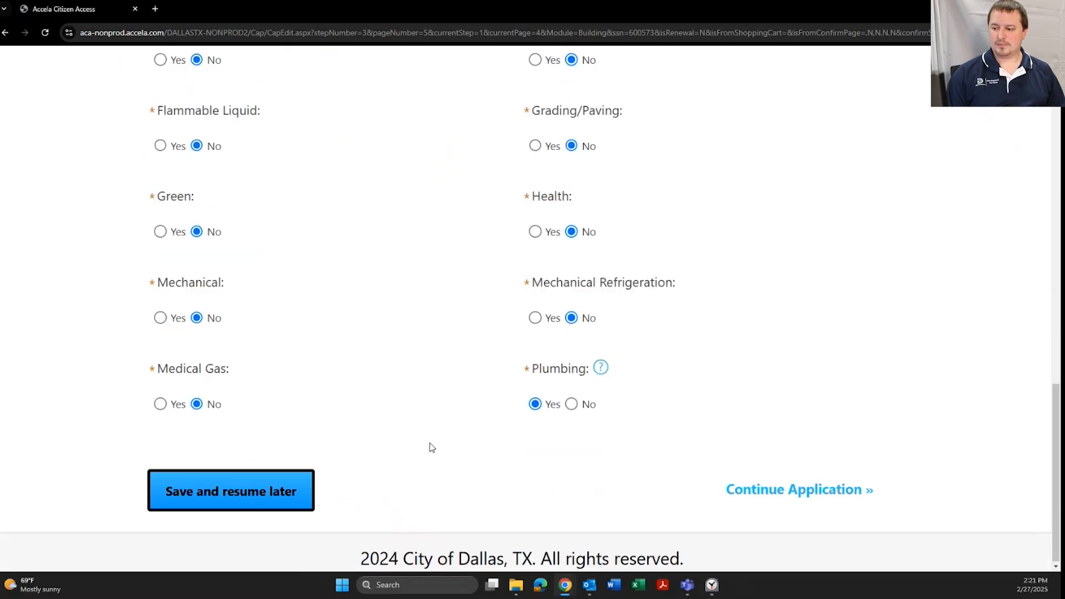
click(820, 490)
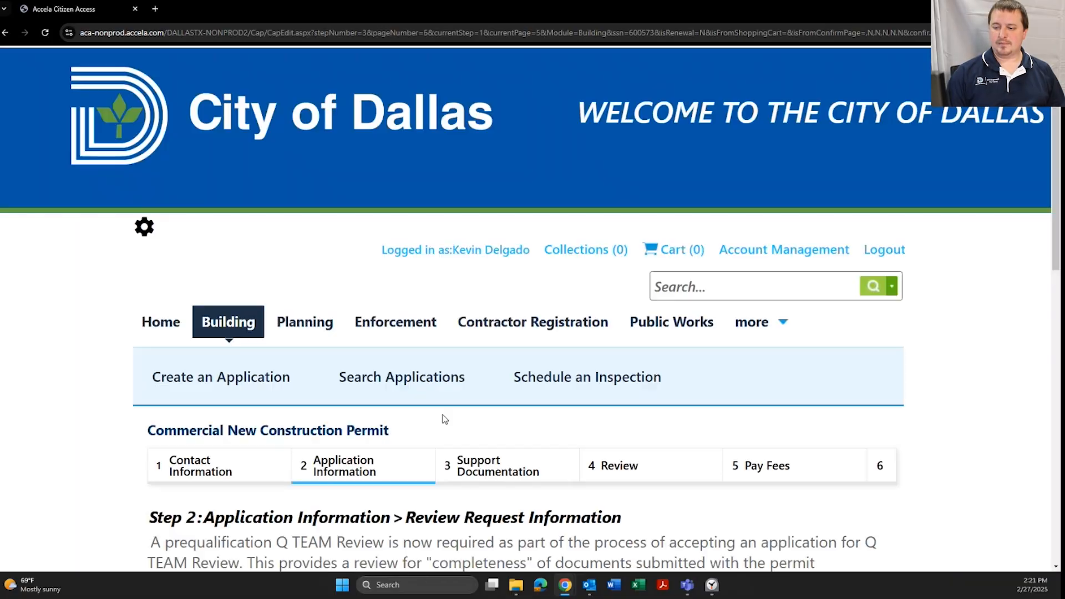
Choose Standard Review as the Type of Review Request
scroll(444, 419, down, 6)
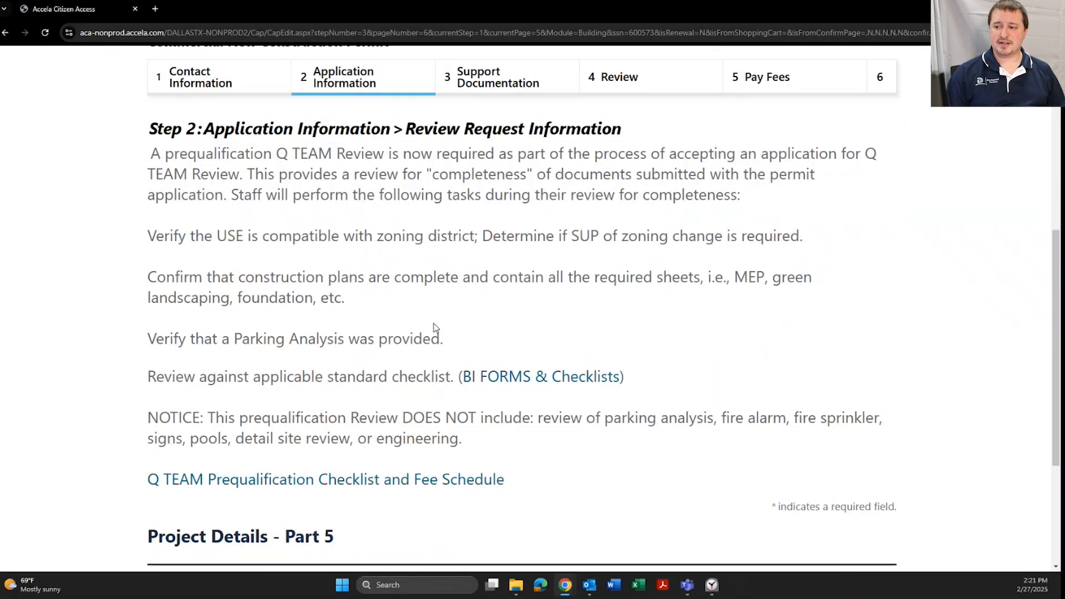
scroll(432, 317, down, 1)
scroll(433, 318, up, 1)
scroll(447, 302, down, 3)
scroll(449, 300, up, 1)
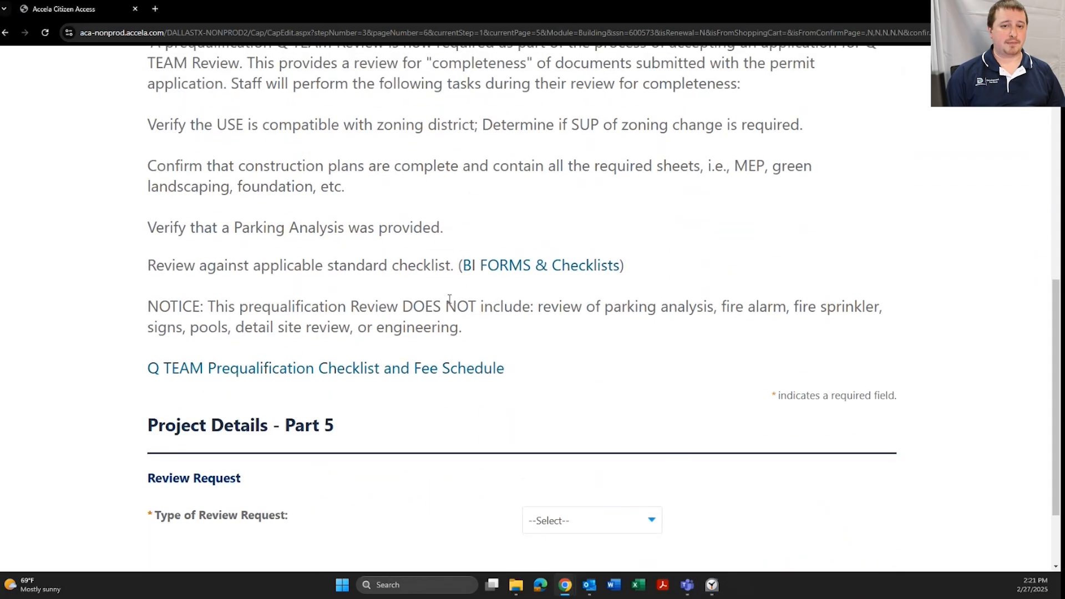
scroll(448, 304, up, 1)
scroll(446, 311, down, 1)
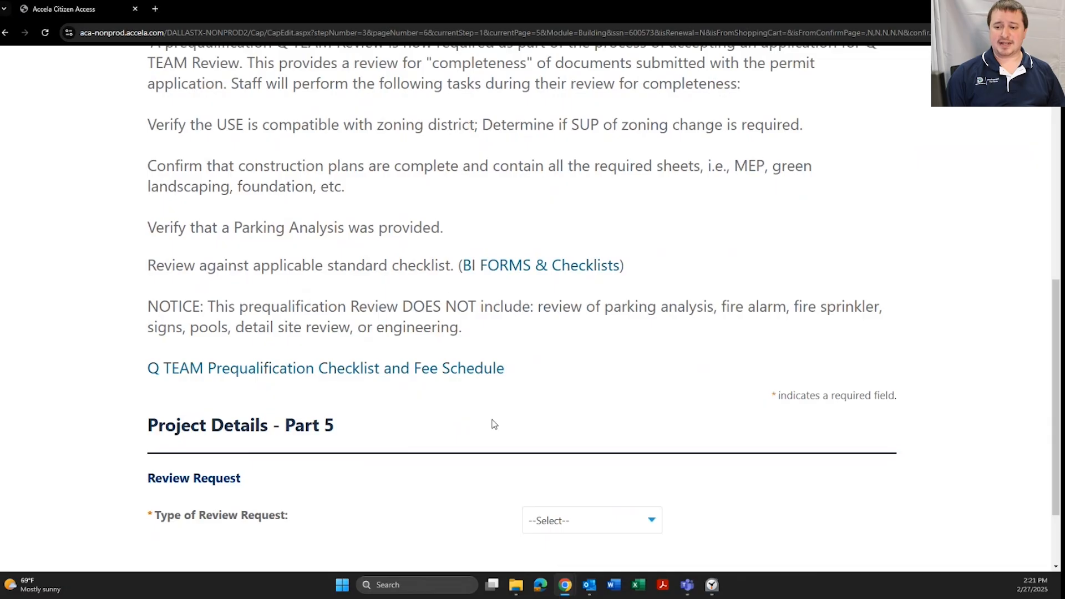
scroll(491, 423, up, 1)
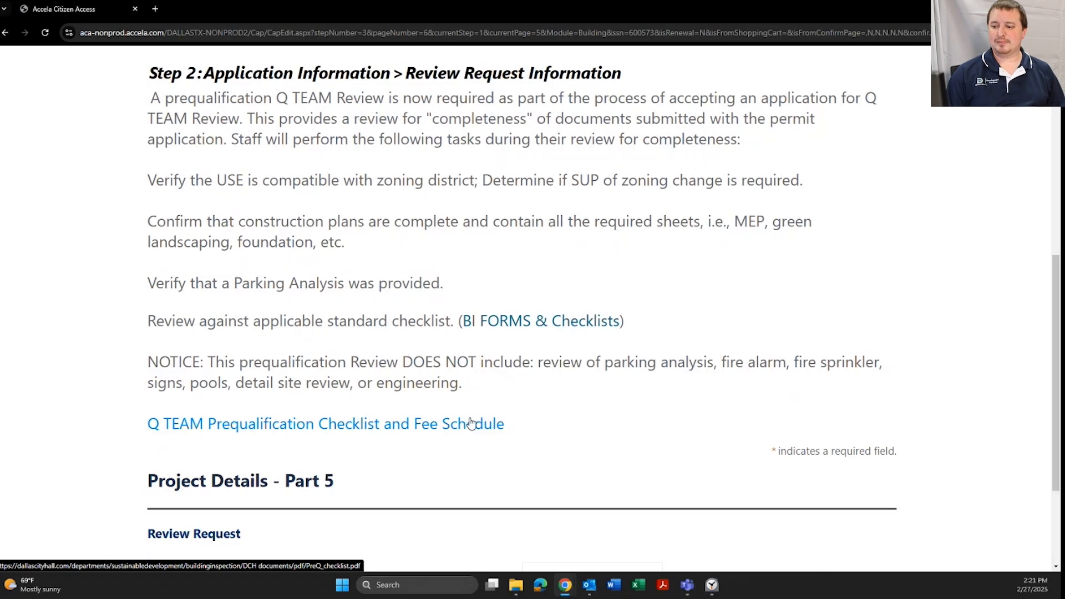
scroll(472, 423, down, 3)
click(584, 422)
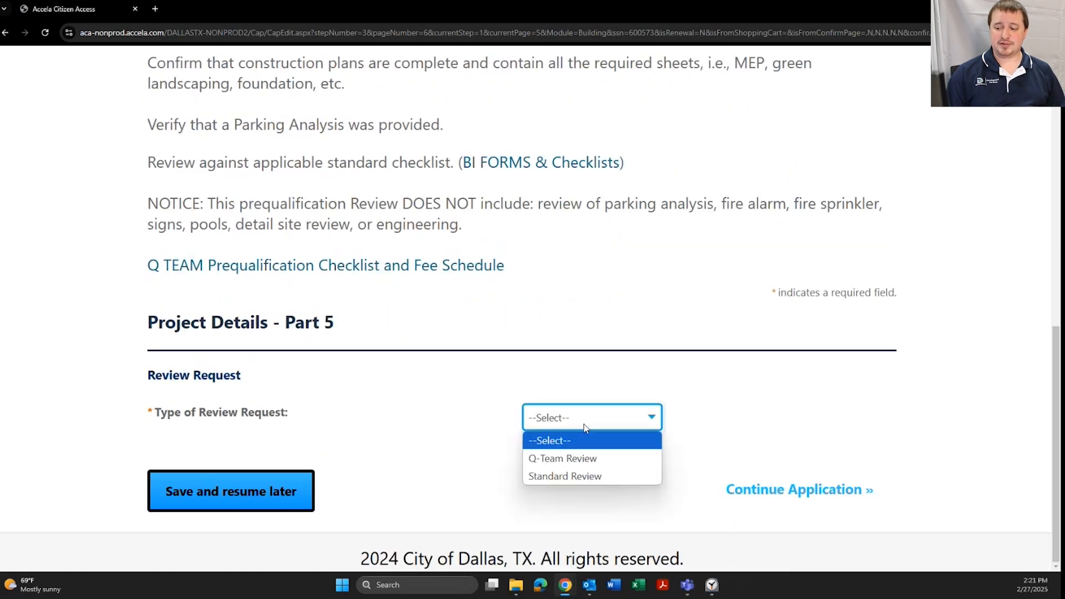
click(579, 476)
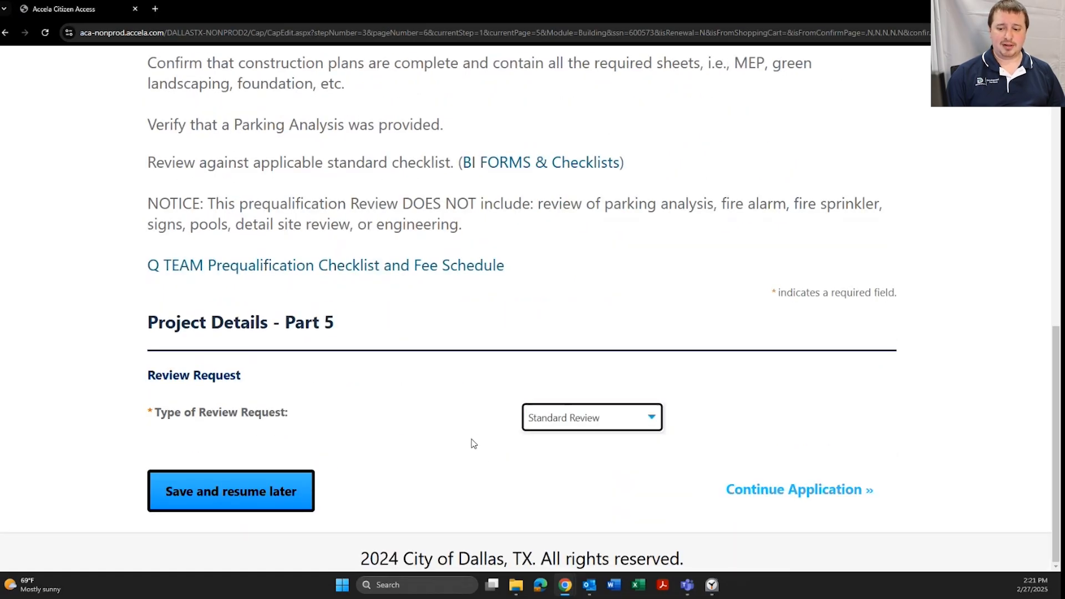
Expedite one review for $500 with Zoning as the expedited trade, and continue
scroll(493, 411, down, 2)
click(535, 401)
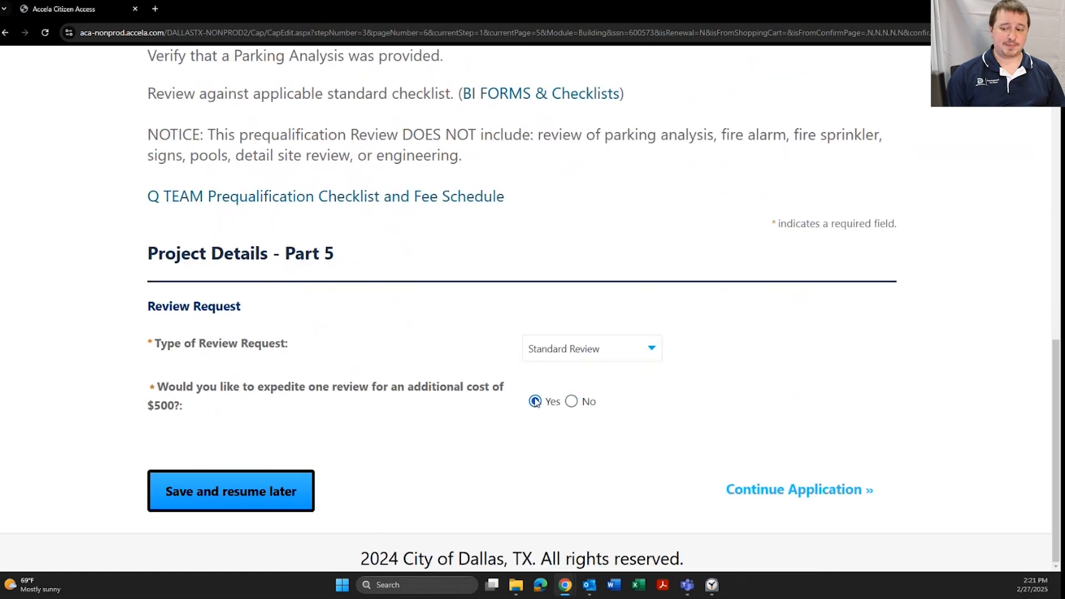
scroll(525, 427, down, 1)
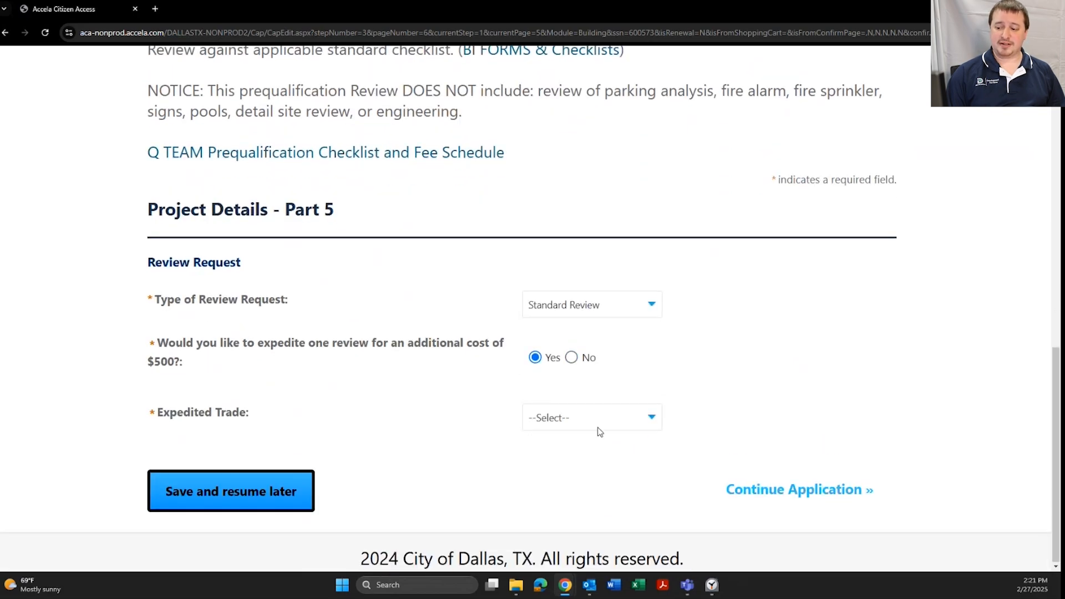
click(605, 420)
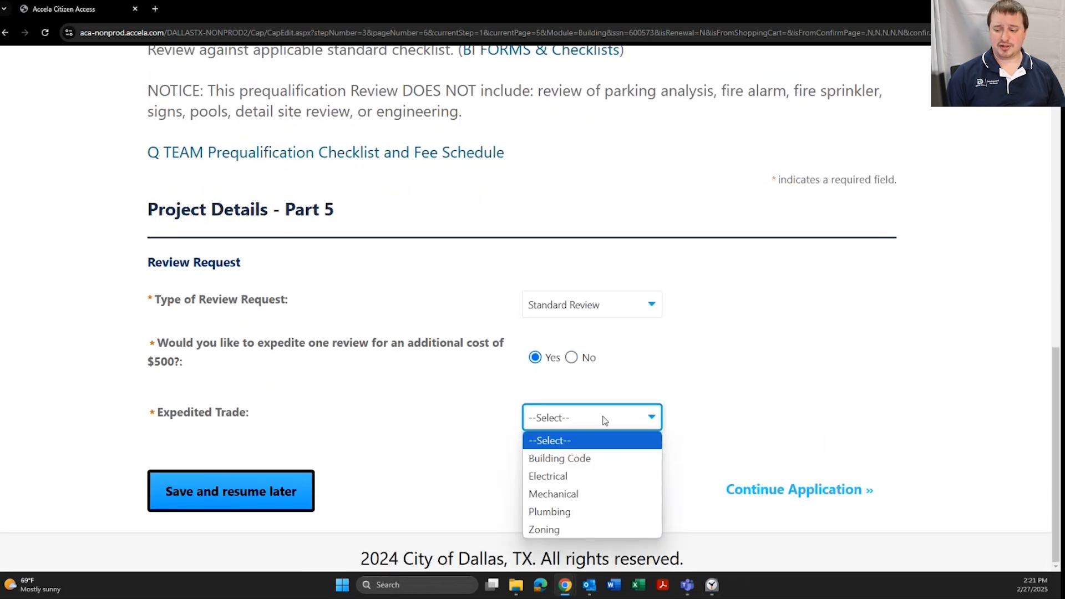
click(581, 527)
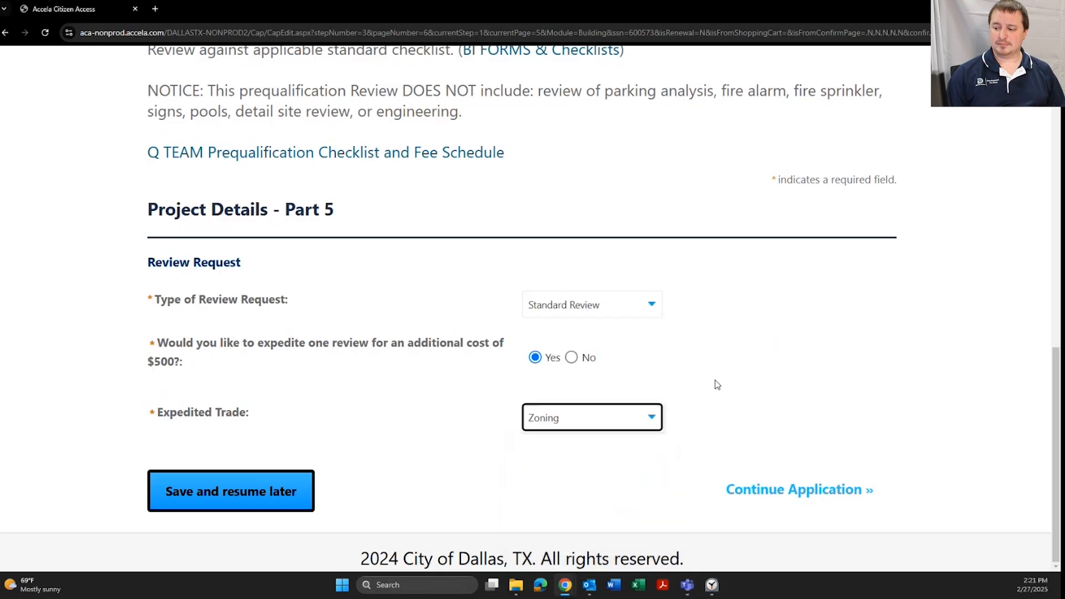
click(798, 496)
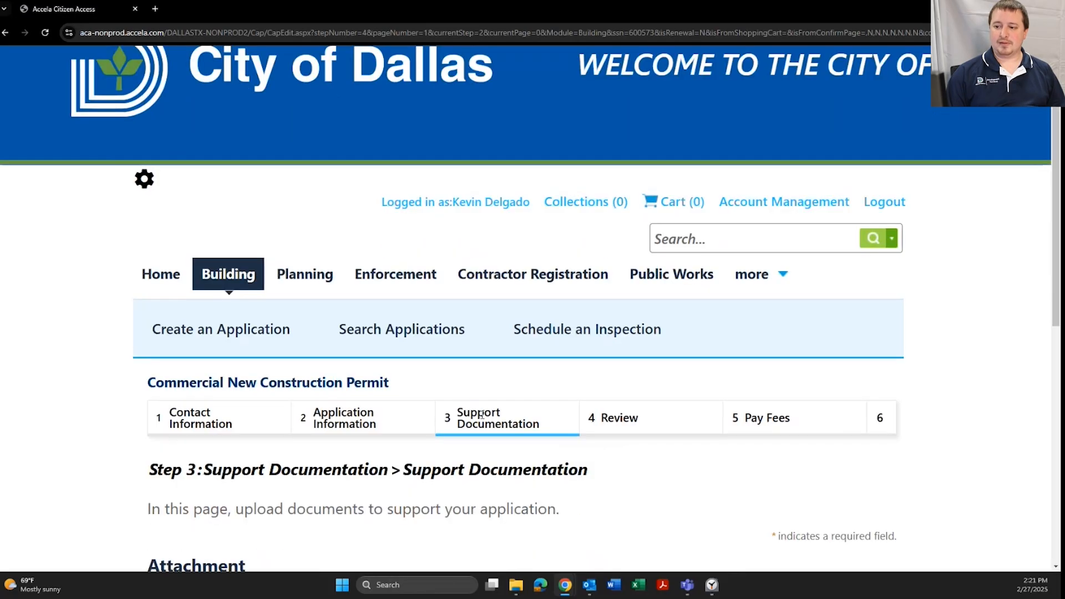
scroll(481, 415, down, 5)
scroll(433, 340, down, 2)
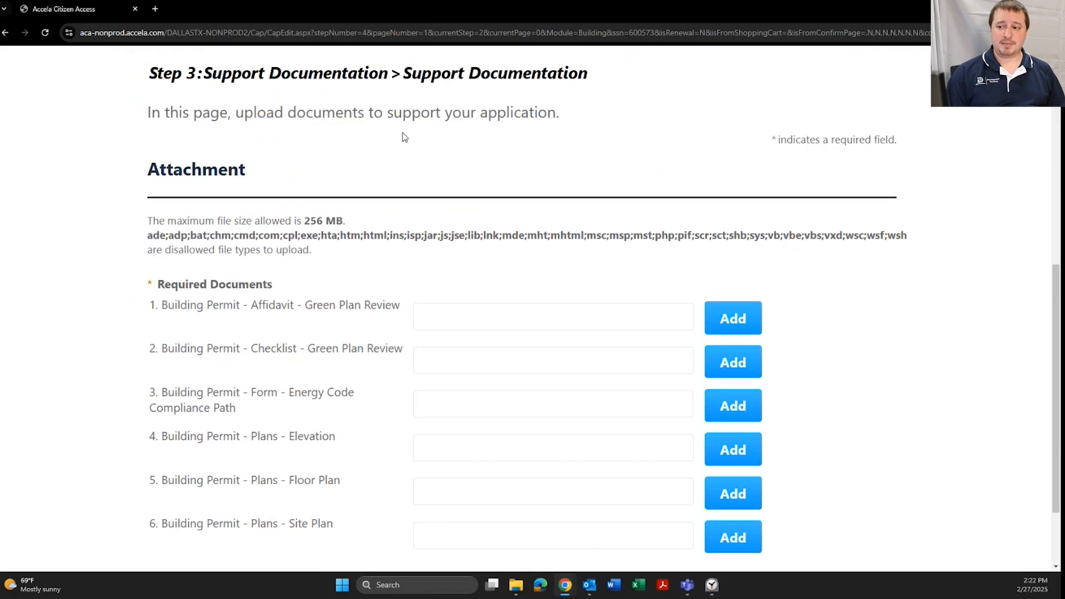
scroll(405, 183, down, 2)
scroll(398, 233, up, 1)
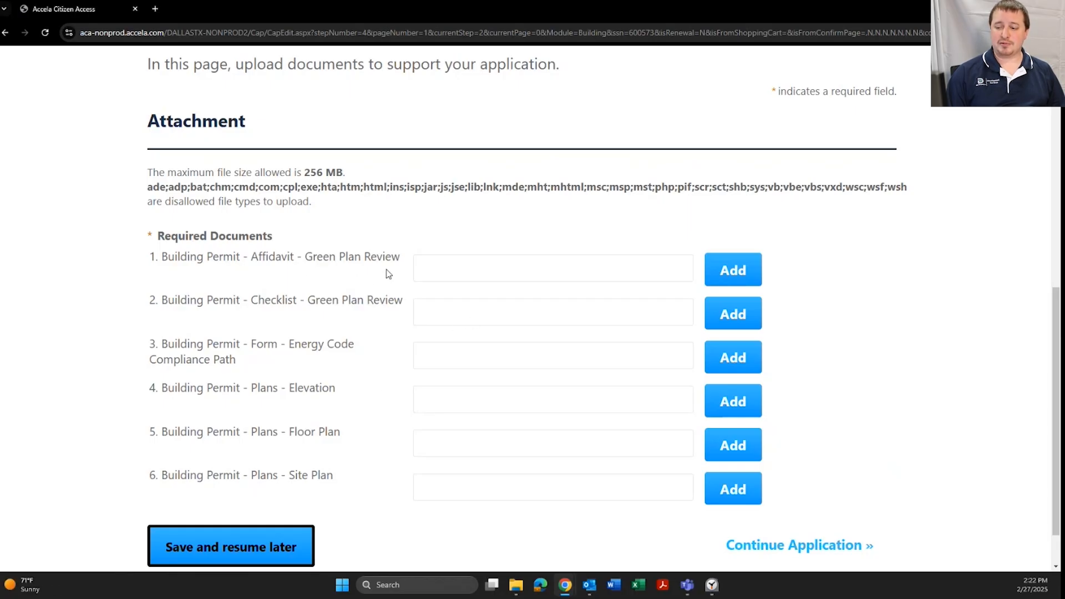
scroll(377, 249, down, 1)
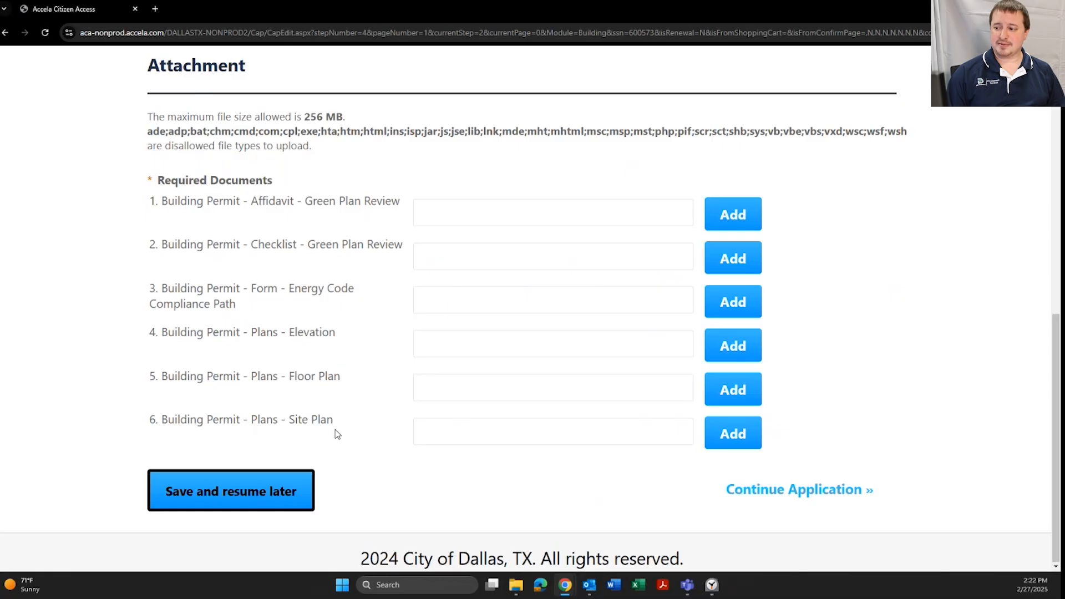
Attach the Affidavit - Green Plan Review and Checklist - Green Plan Review PDFs
click(709, 215)
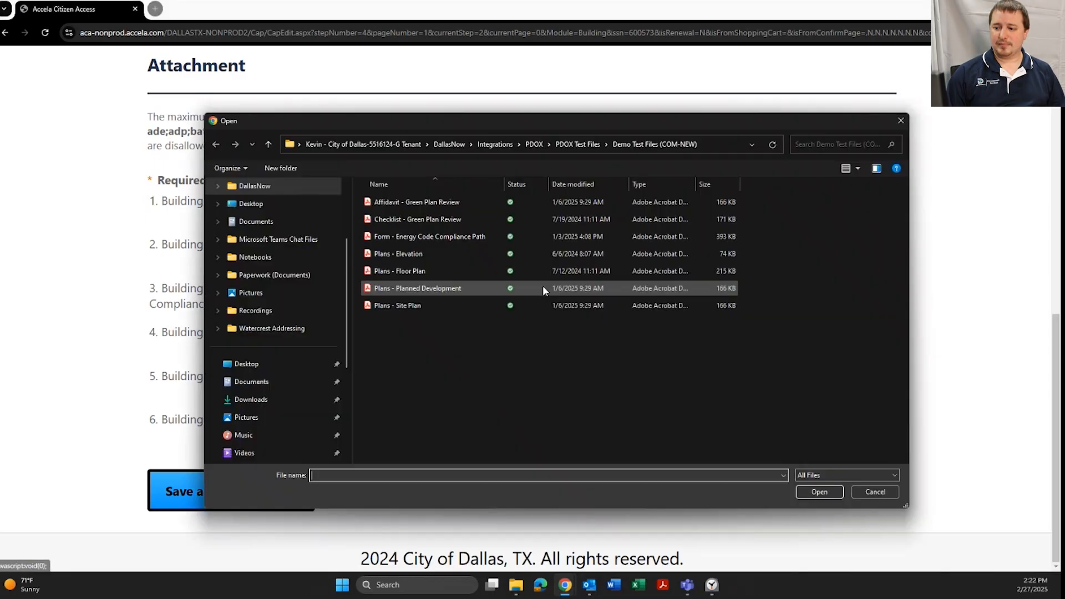
double_click(444, 200)
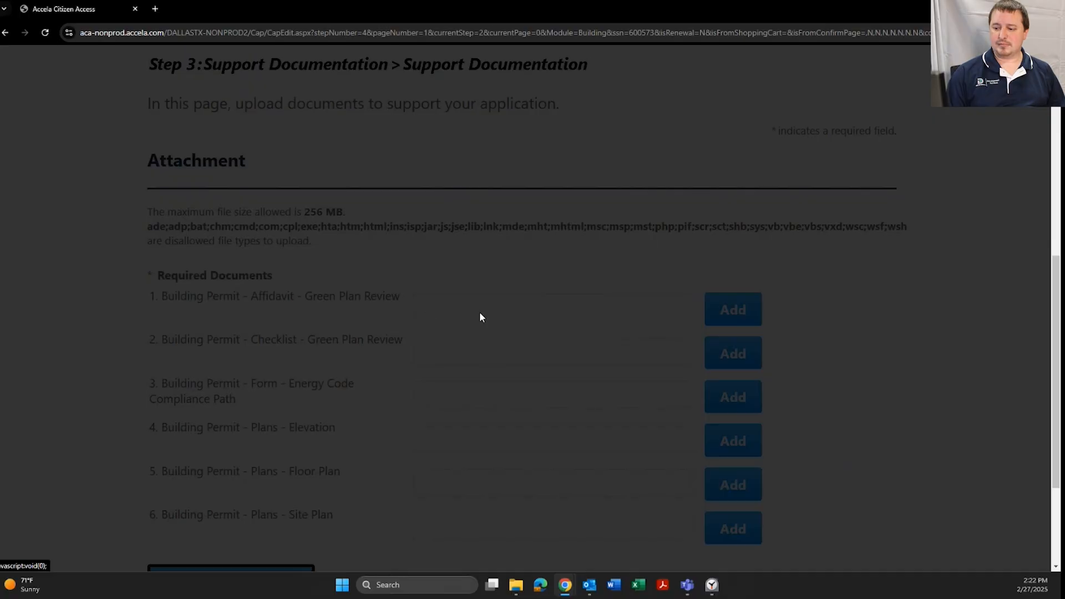
scroll(630, 290, down, 5)
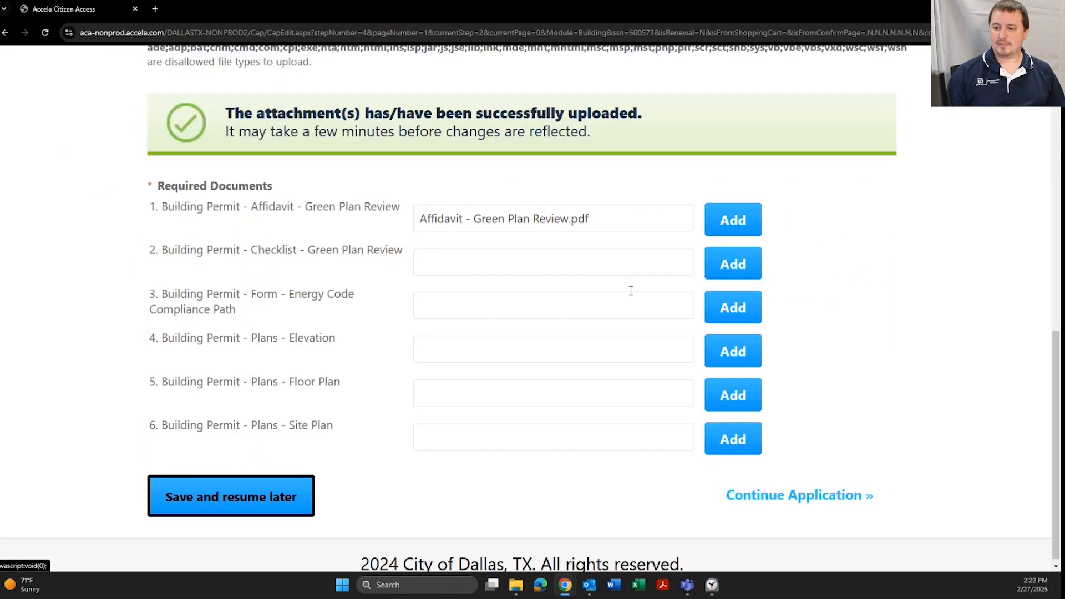
click(726, 265)
double_click(446, 220)
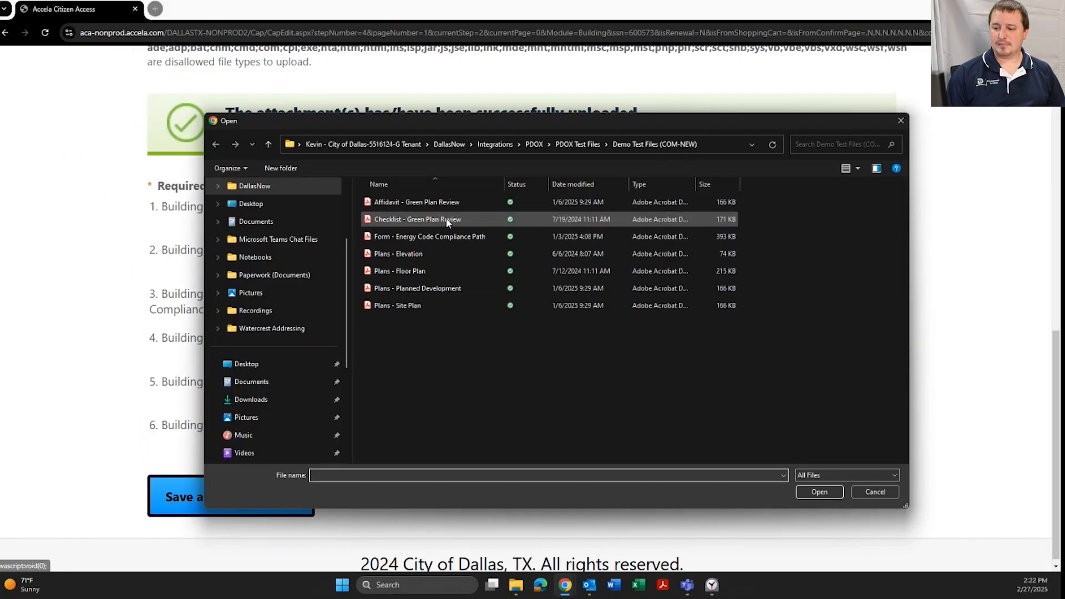
Attach the Energy Code Compliance Path form and the Elevation, Floor Plan and Site Plan PDFs
scroll(647, 335, down, 5)
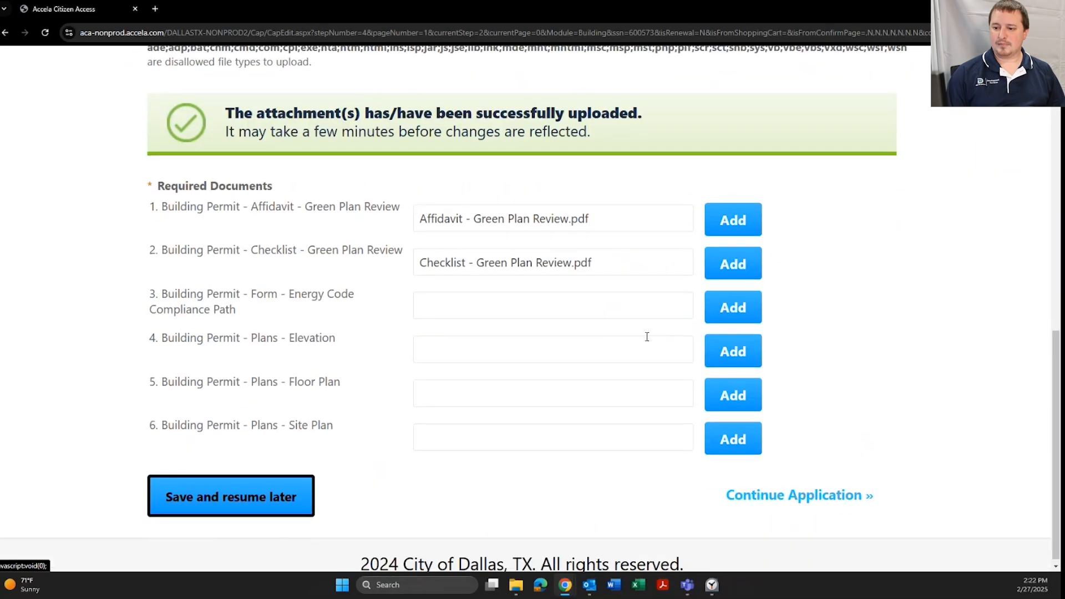
click(694, 314)
double_click(433, 237)
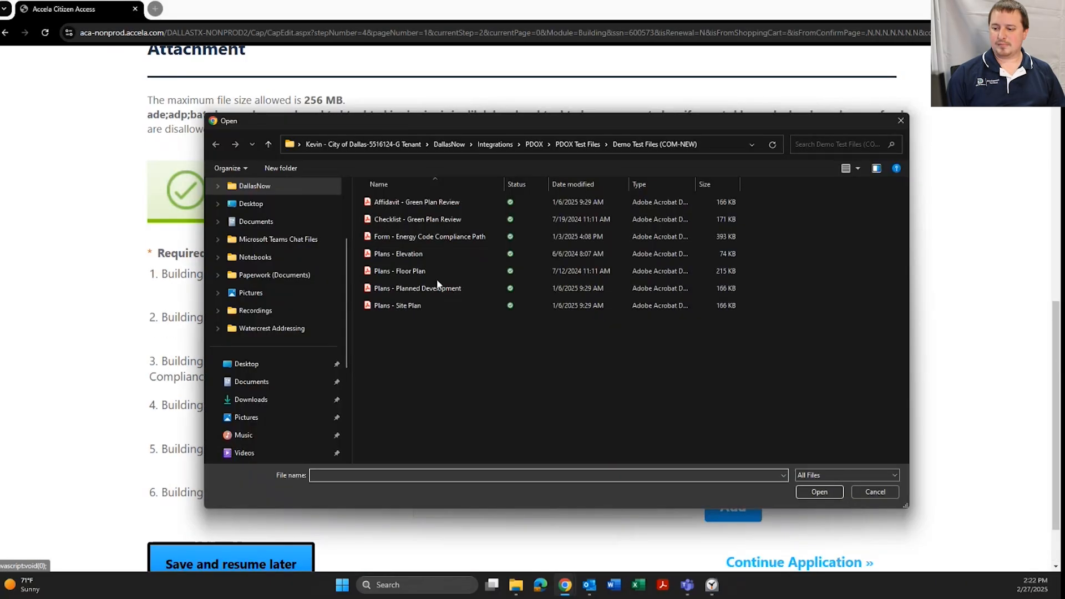
double_click(434, 254)
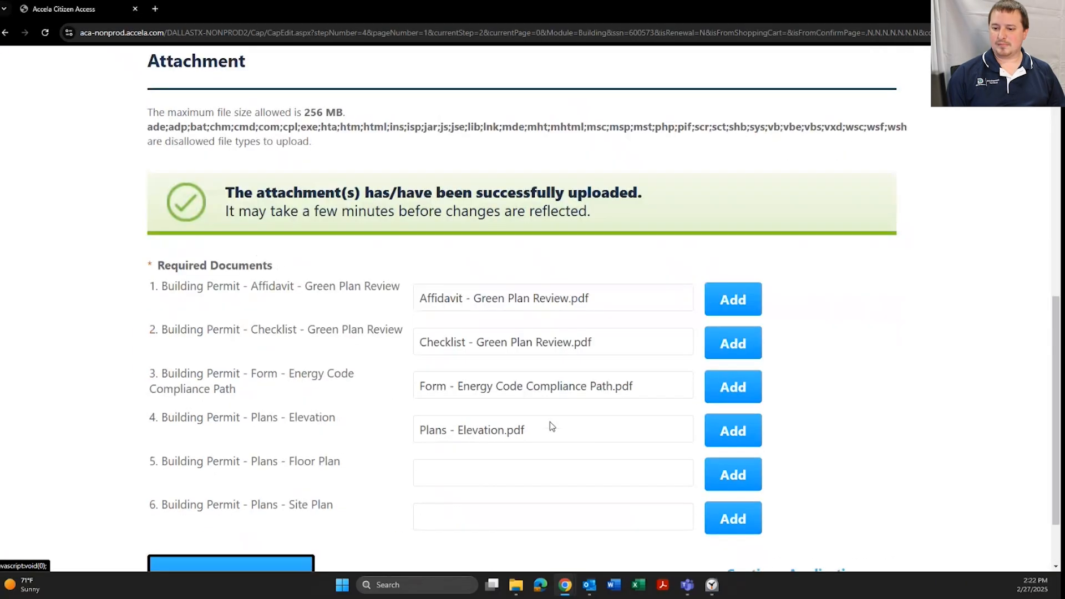
scroll(610, 399, down, 2)
click(726, 388)
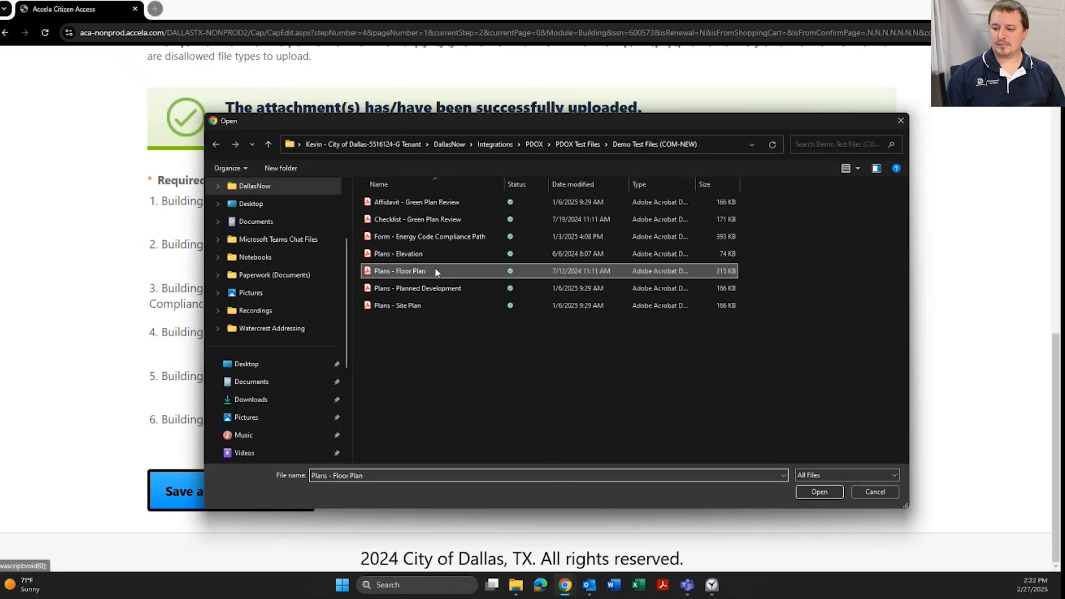
double_click(435, 271)
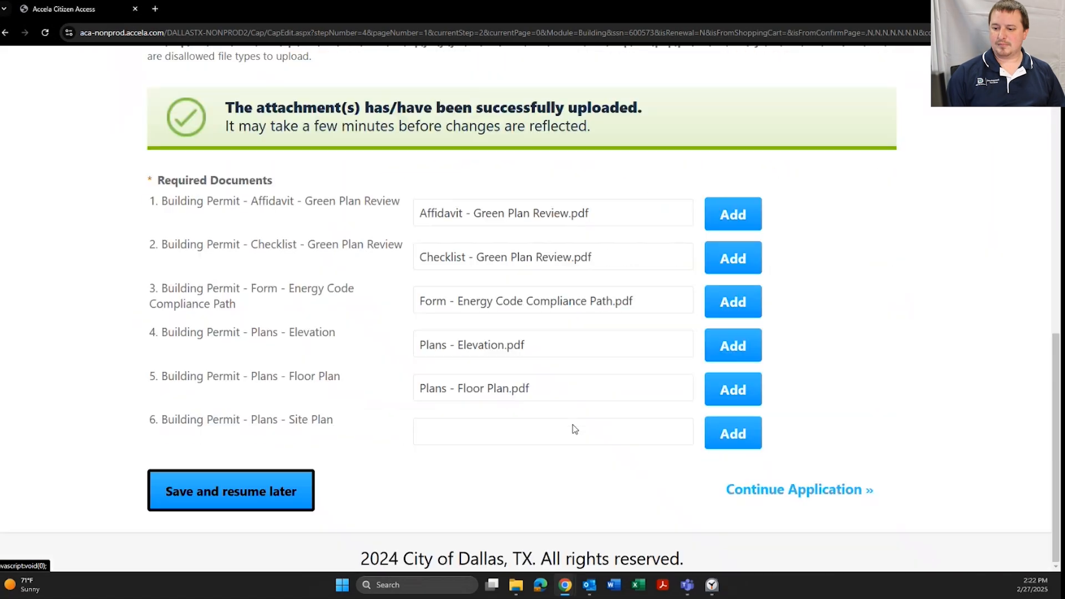
click(710, 427)
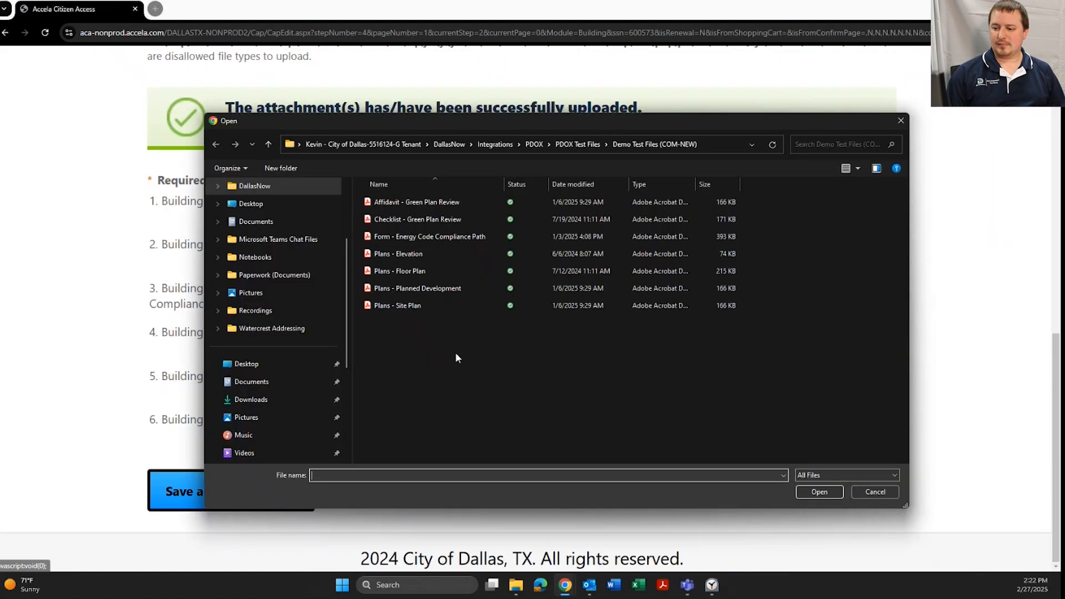
double_click(440, 305)
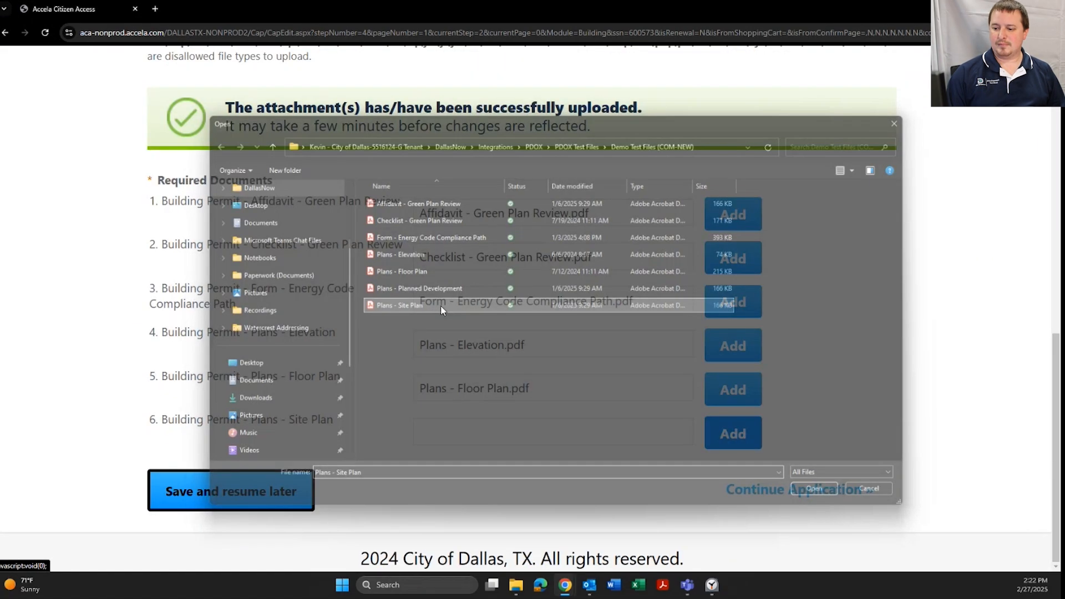
scroll(344, 161, down, 2)
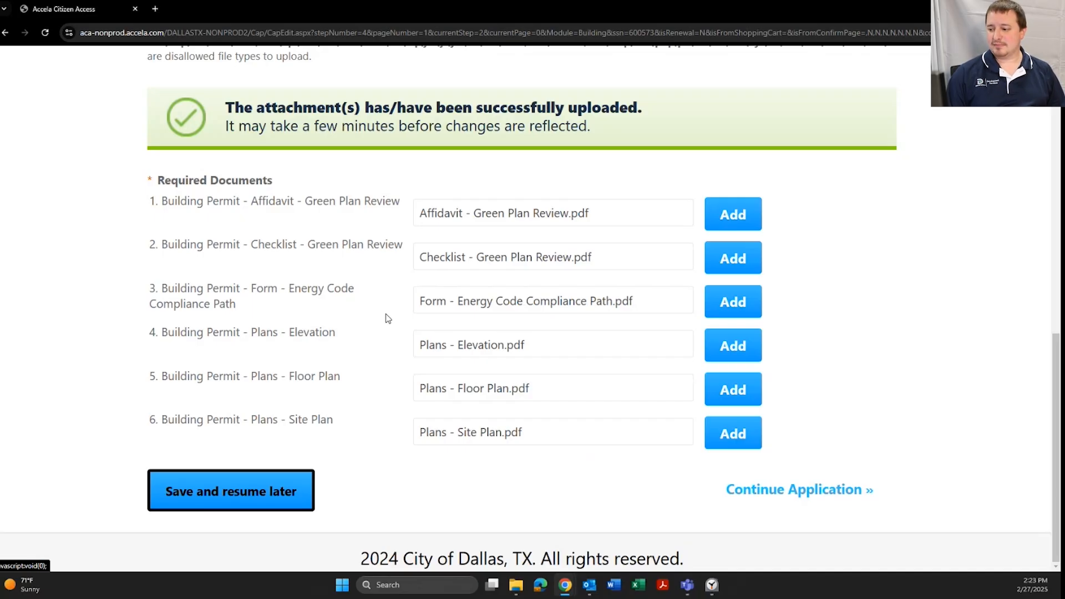
Proceed to Step 4: Review and look over the record type, contacts and contractor summary
click(797, 490)
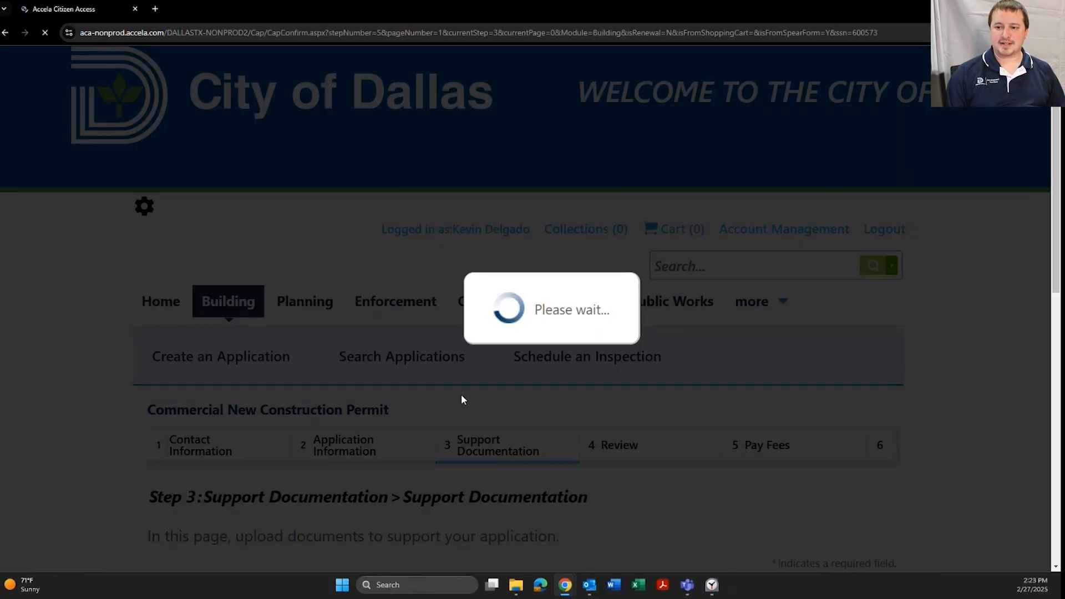
scroll(462, 400, down, 3)
scroll(464, 399, down, 10)
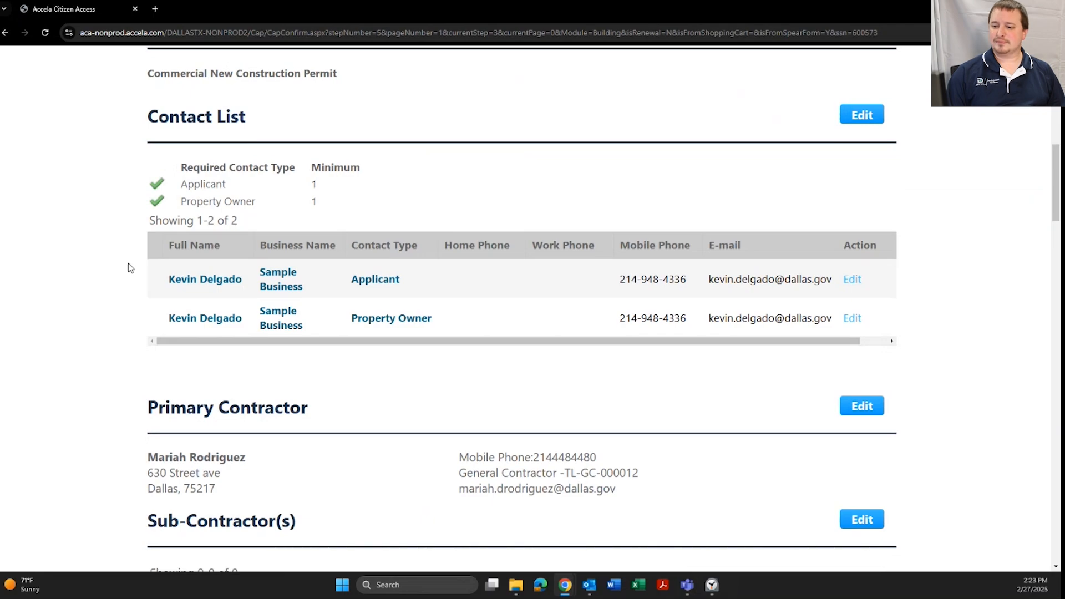
Agree to the permit certification dated 02/27/2025 and submit the reviewed application
scroll(132, 266, down, 2)
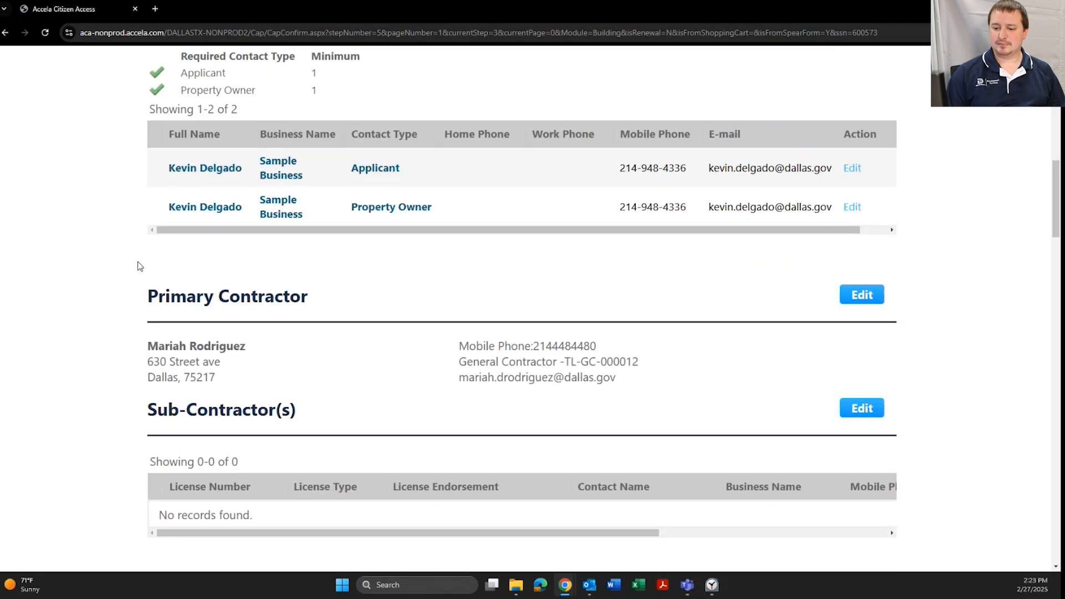
scroll(121, 267, down, 3)
scroll(121, 281, down, 6)
scroll(121, 291, down, 11)
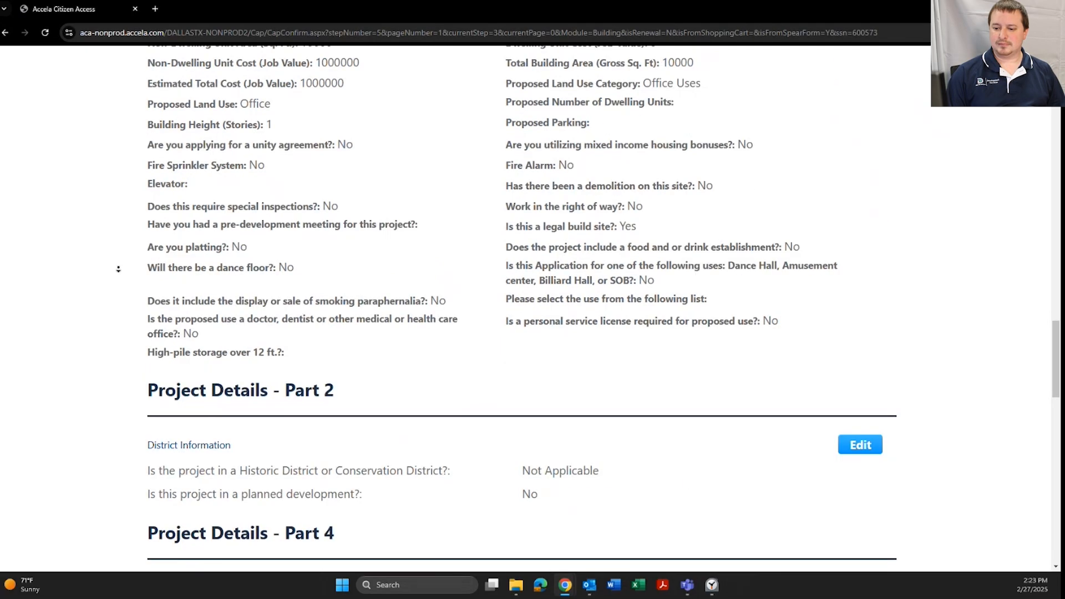
scroll(118, 269, down, 8)
scroll(118, 286, down, 11)
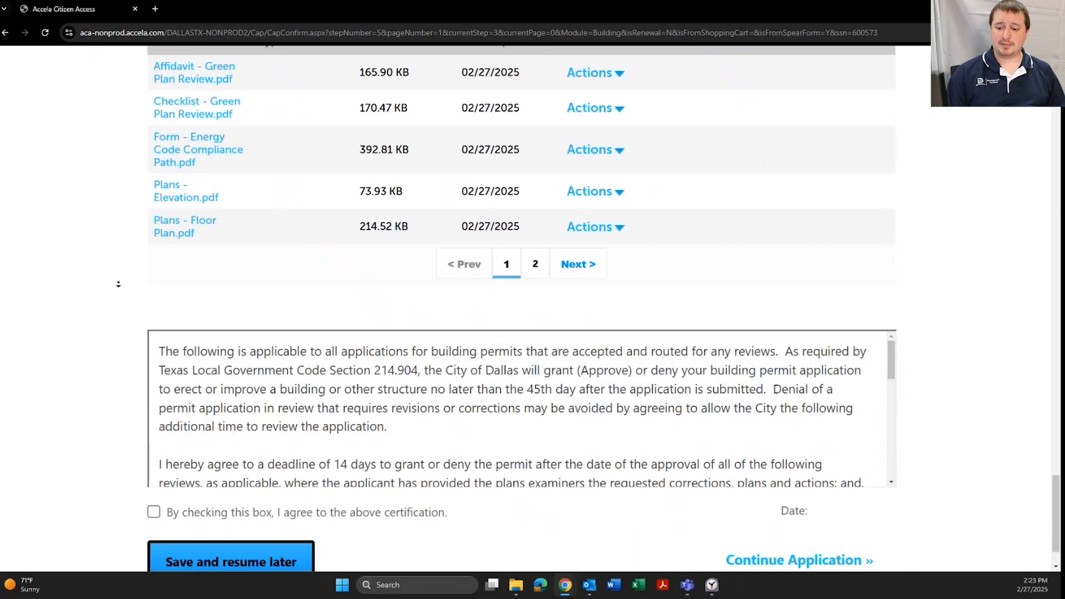
scroll(118, 284, down, 2)
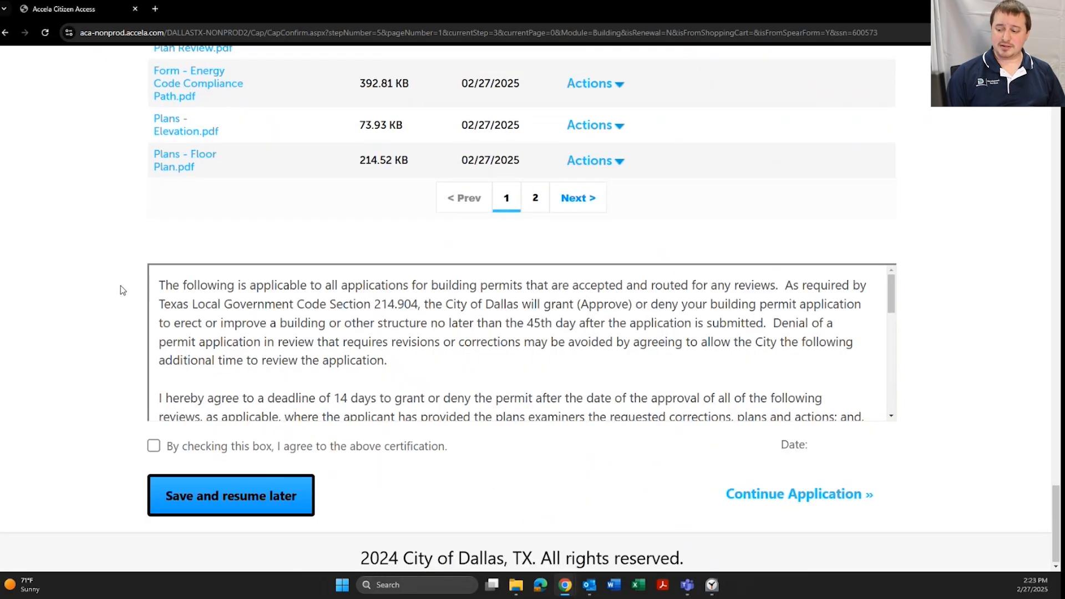
click(153, 446)
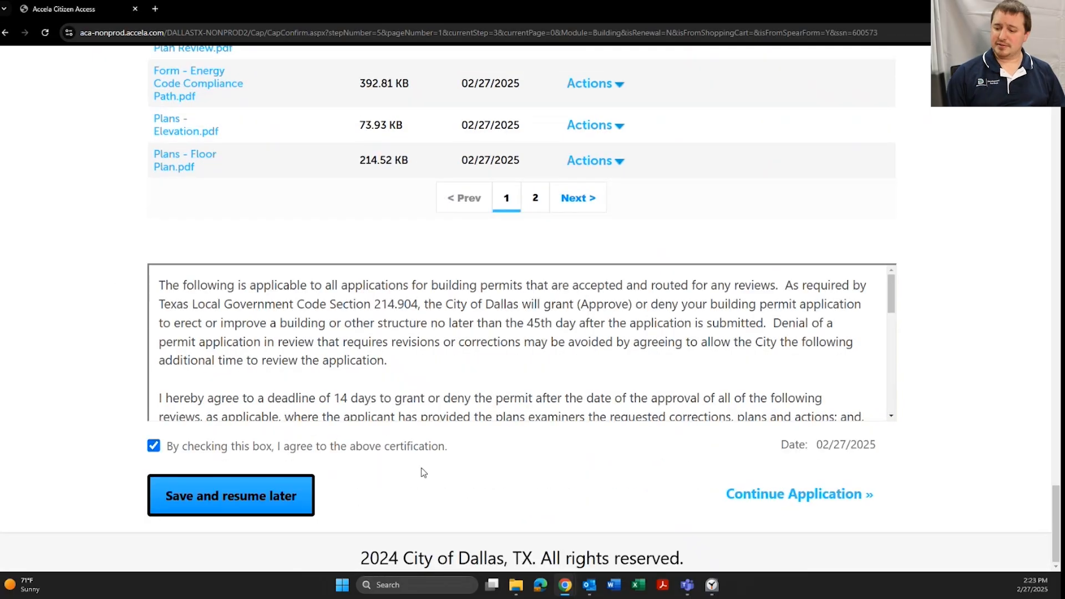
click(835, 495)
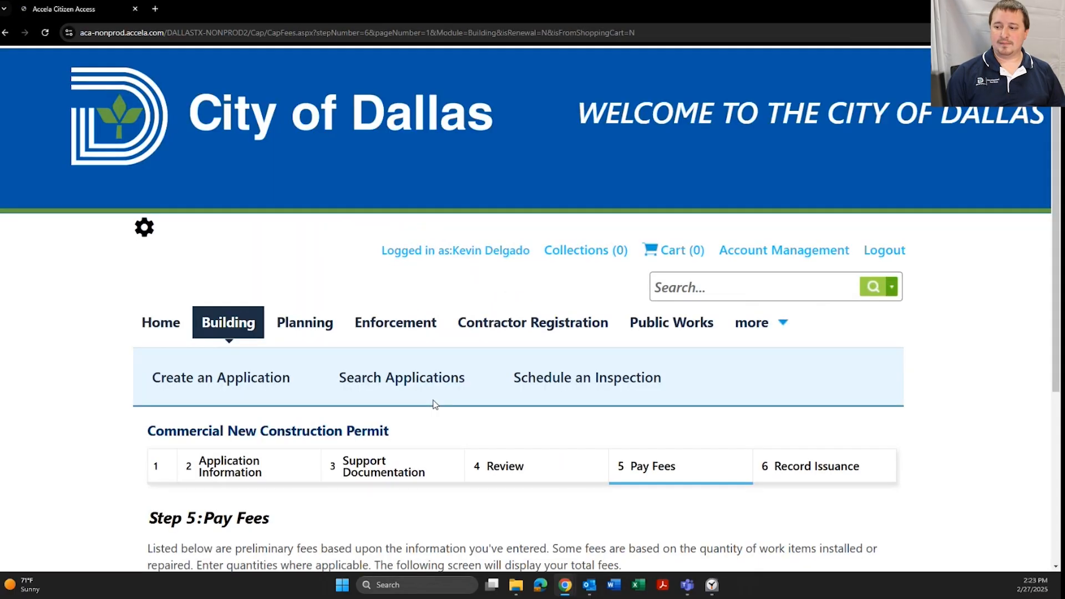
Check out the $15.00 fee and submit it as a credit card payment
scroll(430, 395, down, 5)
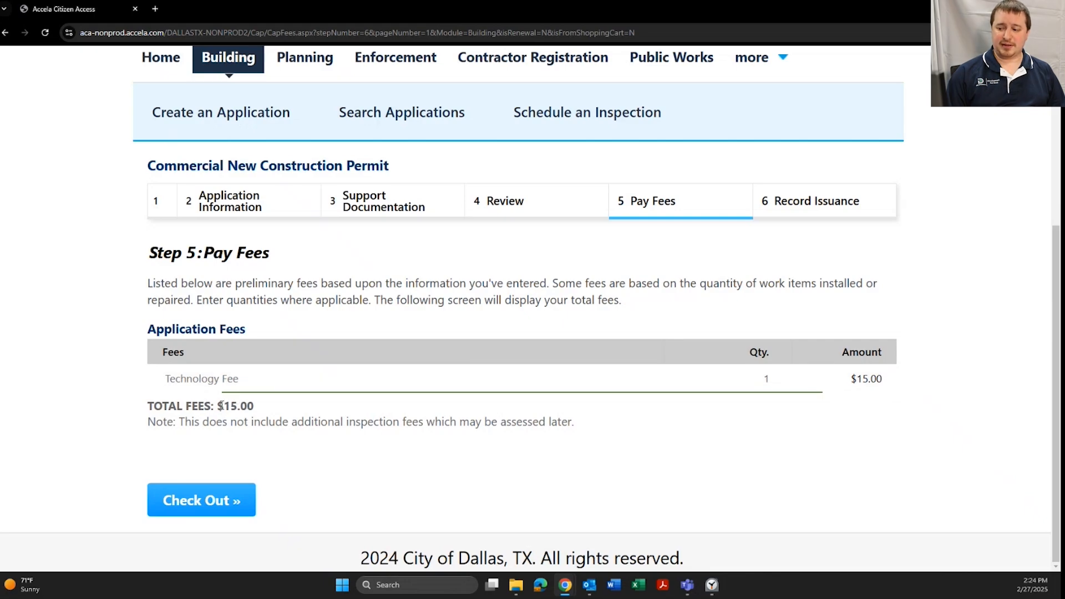
click(233, 502)
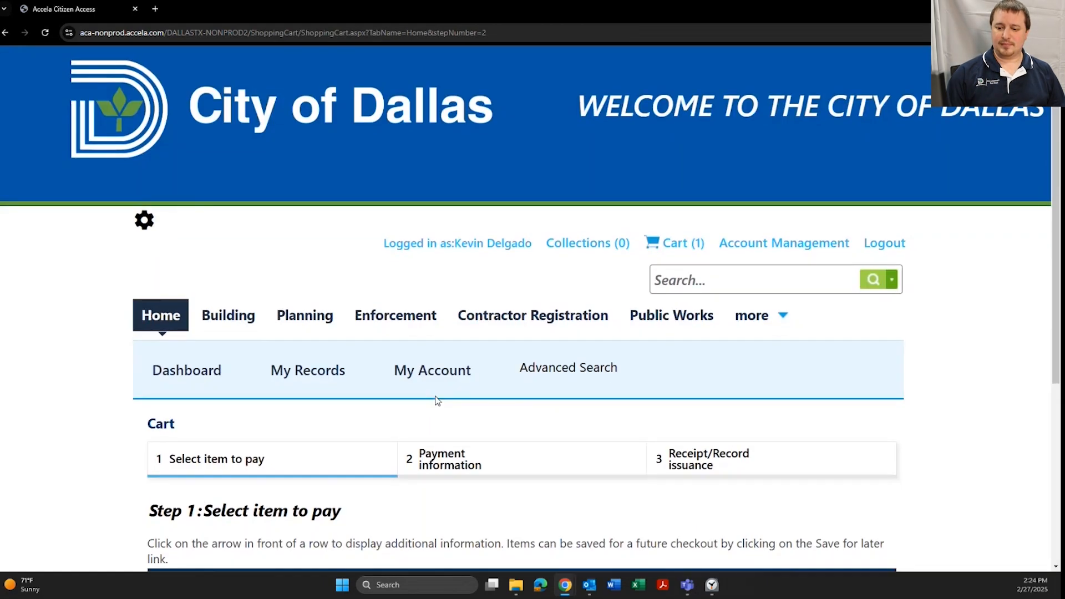
scroll(430, 391, down, 5)
click(216, 495)
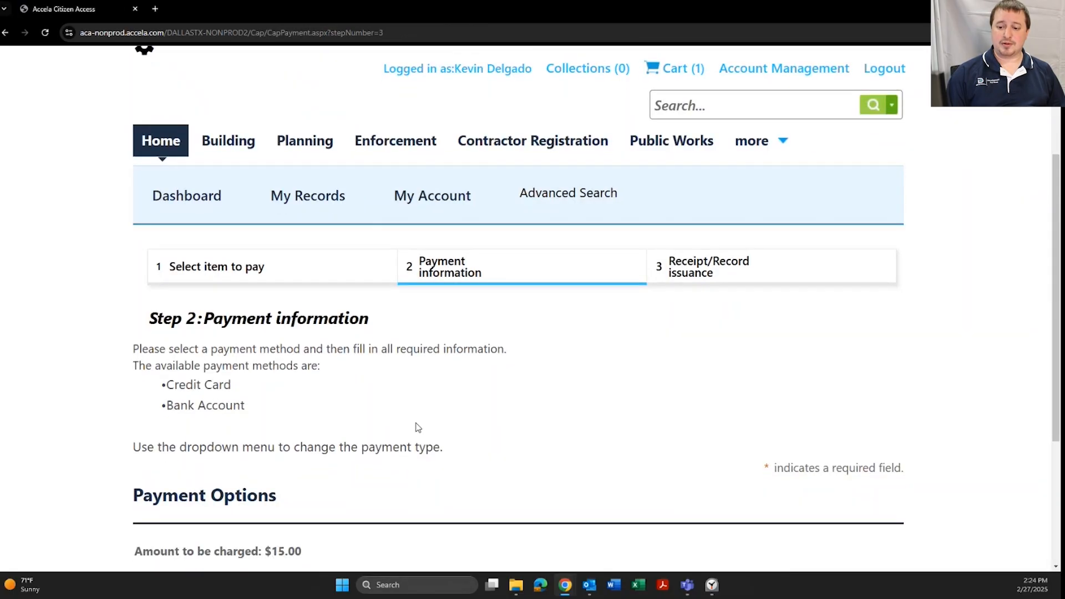
scroll(418, 427, down, 4)
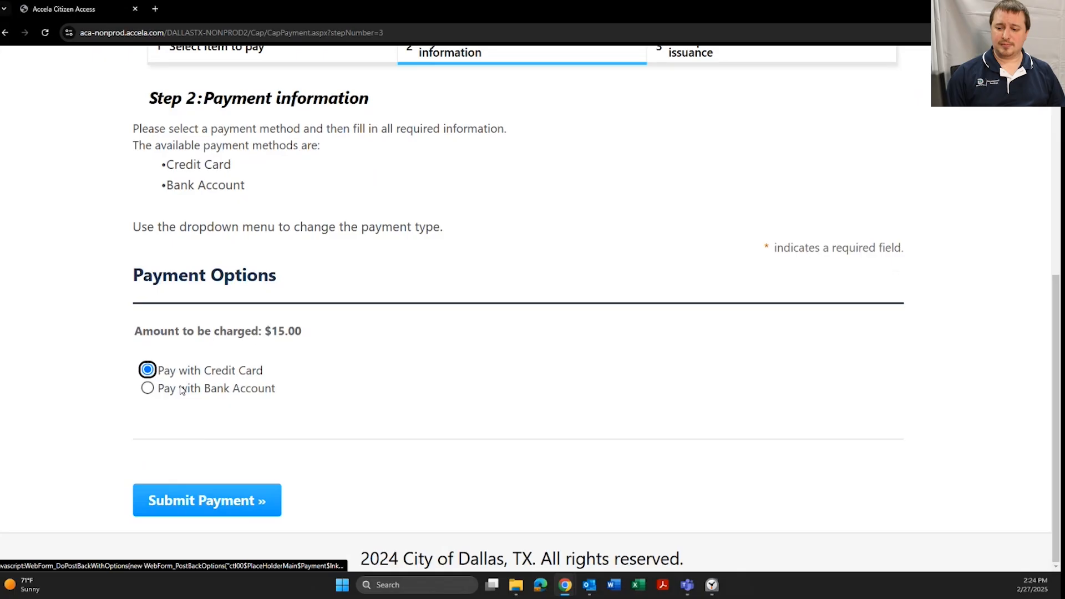
click(214, 502)
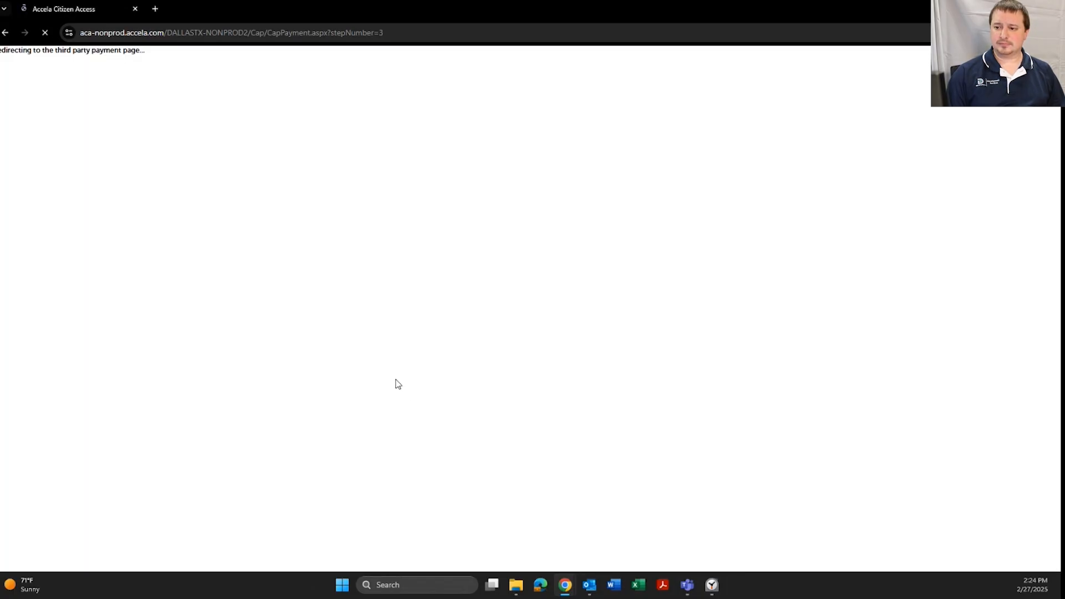
Enter the test card number, expiry date and card security code
click(420, 131)
text(41111111111111111225)
key(BackSpace)
text(5123)
Autofill the cardholder name and billing address from saved entries, then pay the $15.00 total
click(451, 200)
click(454, 227)
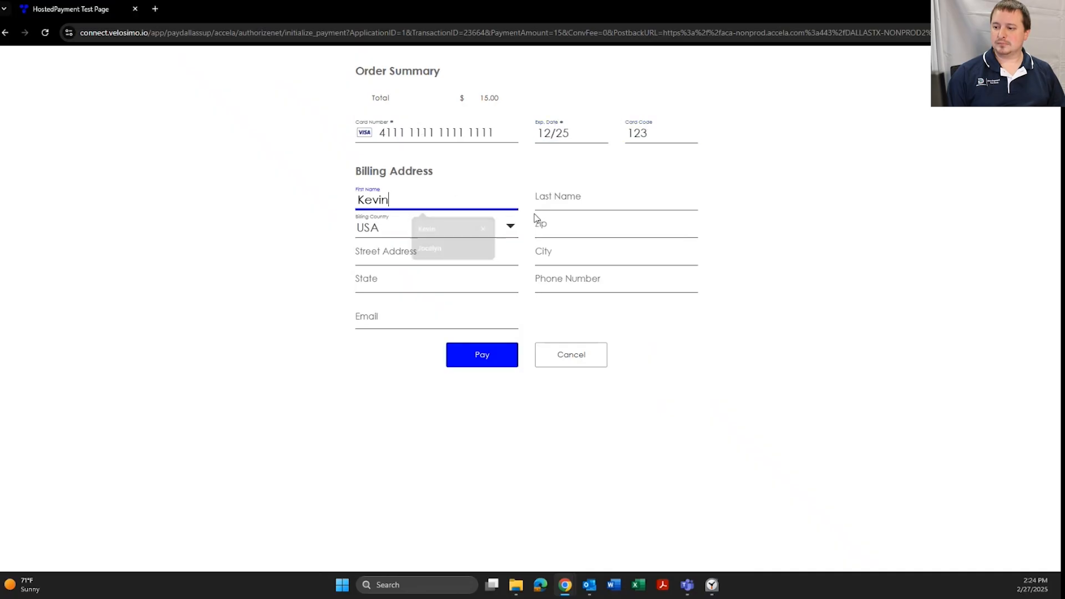
click(555, 201)
click(628, 248)
click(610, 229)
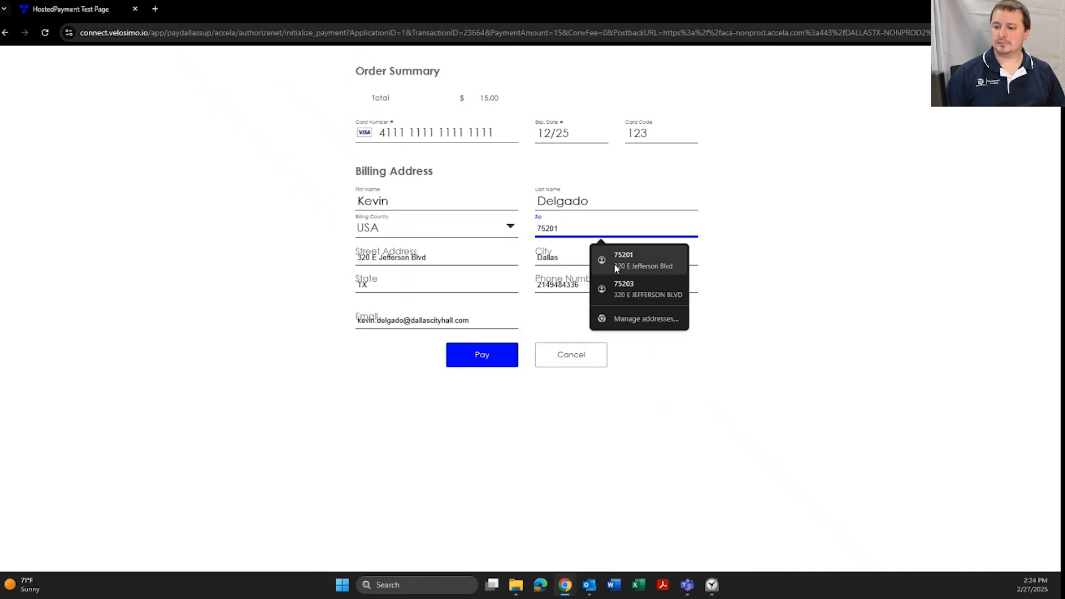
click(615, 264)
click(486, 356)
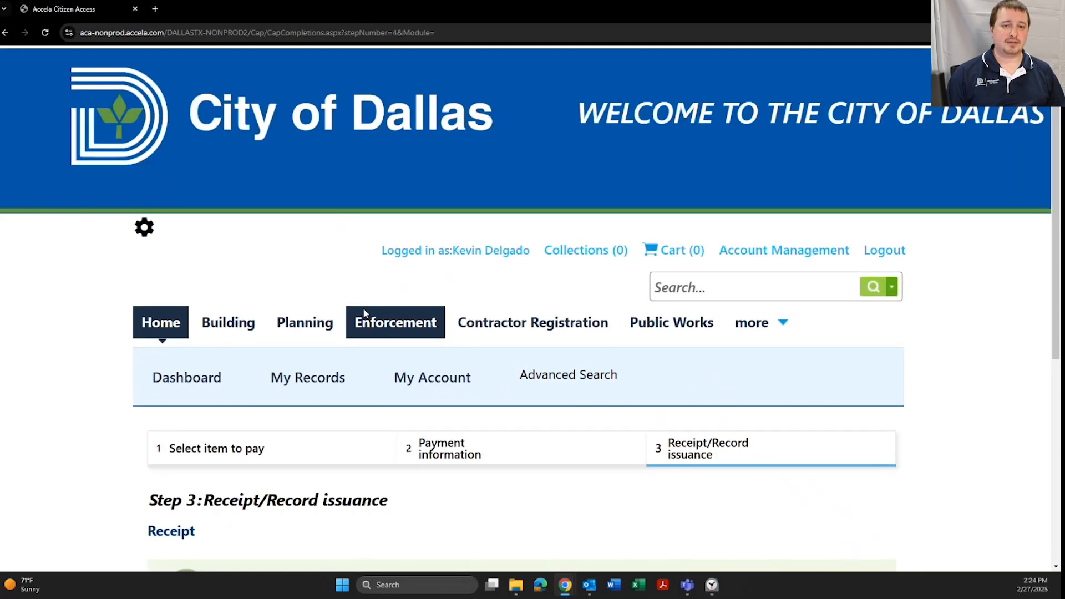
scroll(363, 311, down, 5)
scroll(356, 299, down, 2)
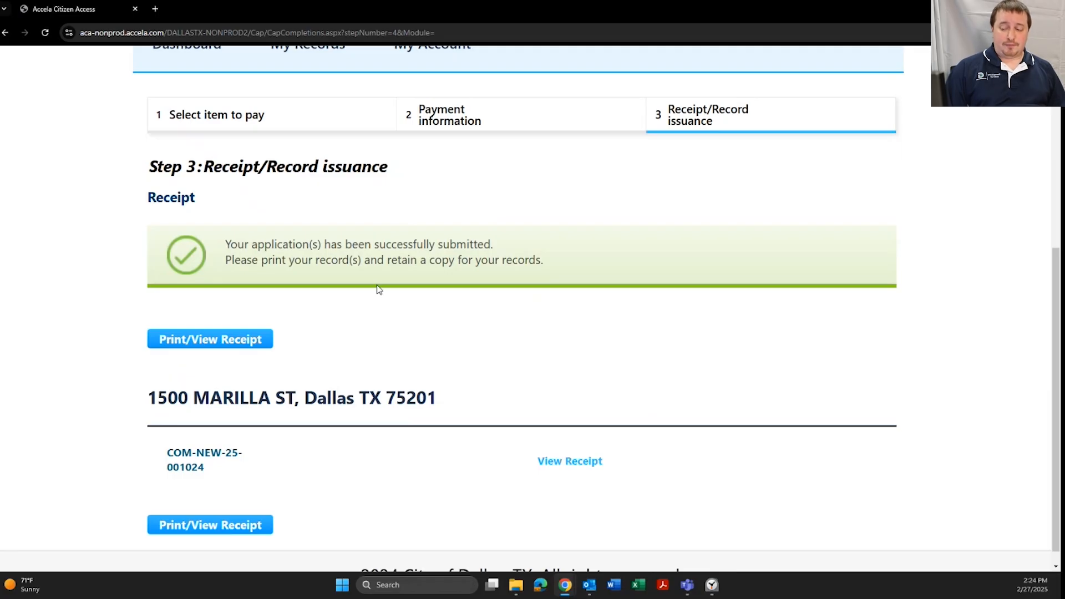
click(214, 526)
drag(228, 121, 501, 112)
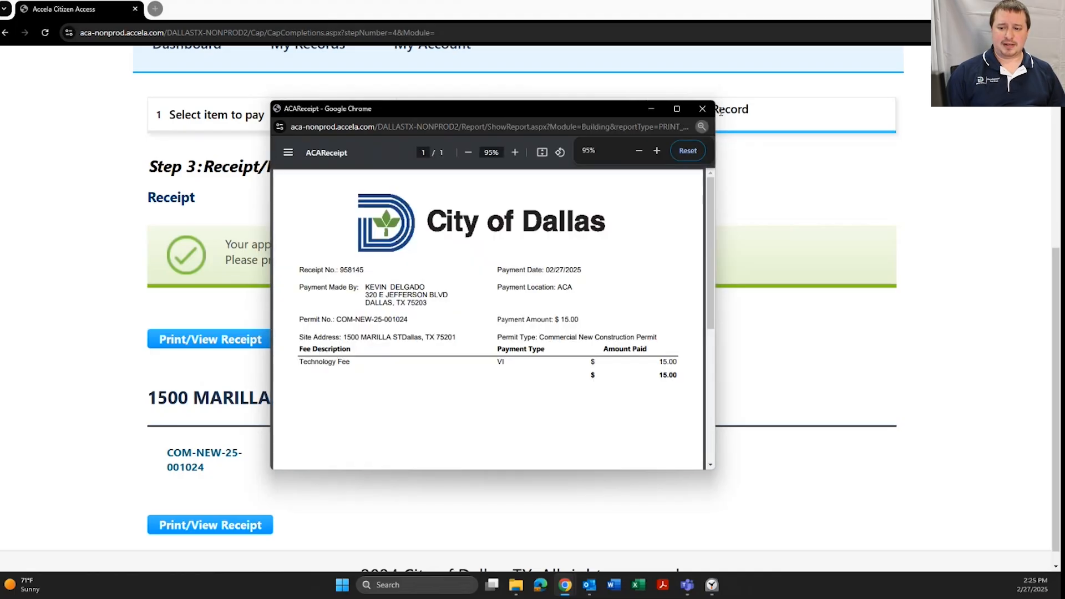
click(704, 109)
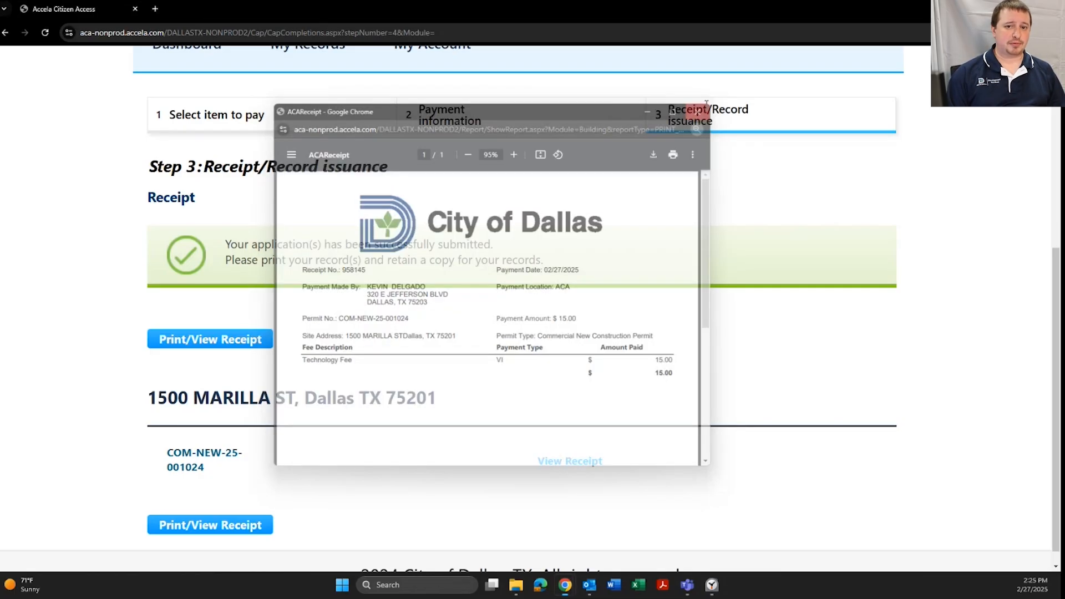
scroll(434, 328, up, 4)
scroll(419, 340, down, 1)
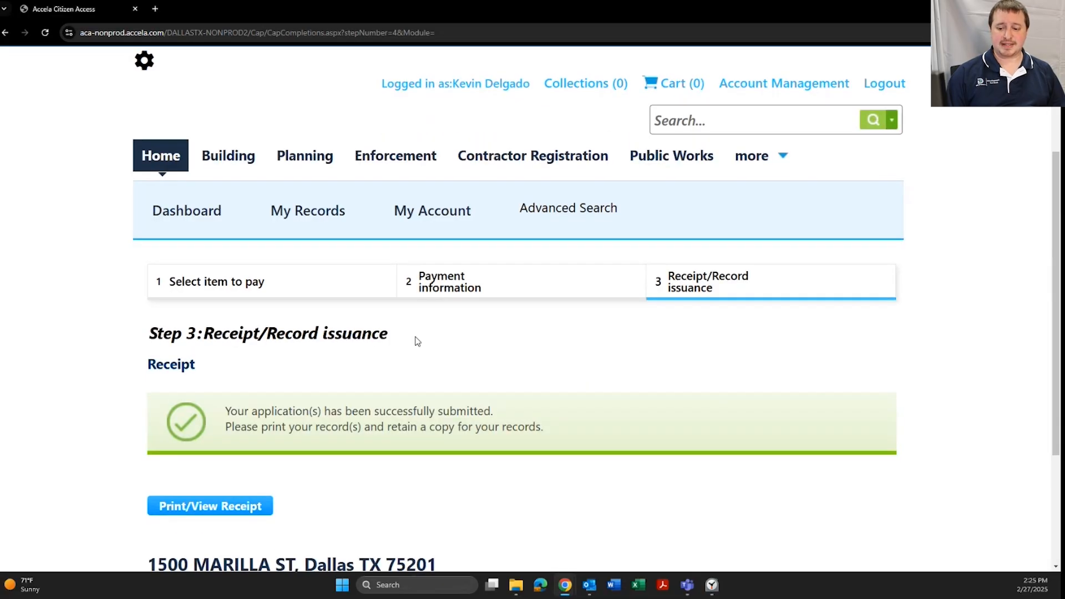
scroll(417, 341, down, 3)
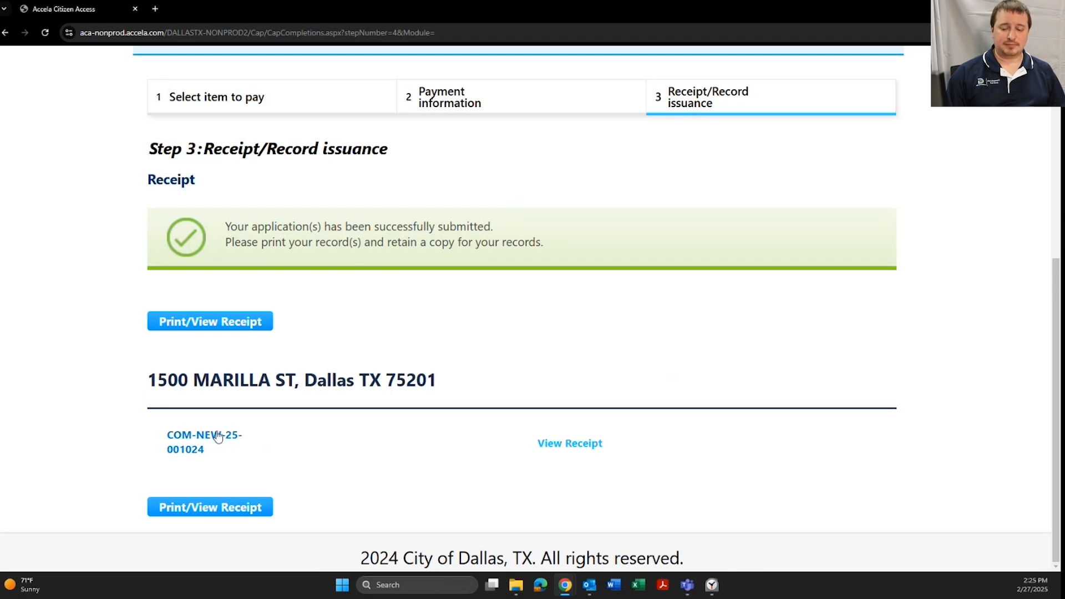
Open record COM-NEW-25-001024 and show its Attachments section
click(190, 439)
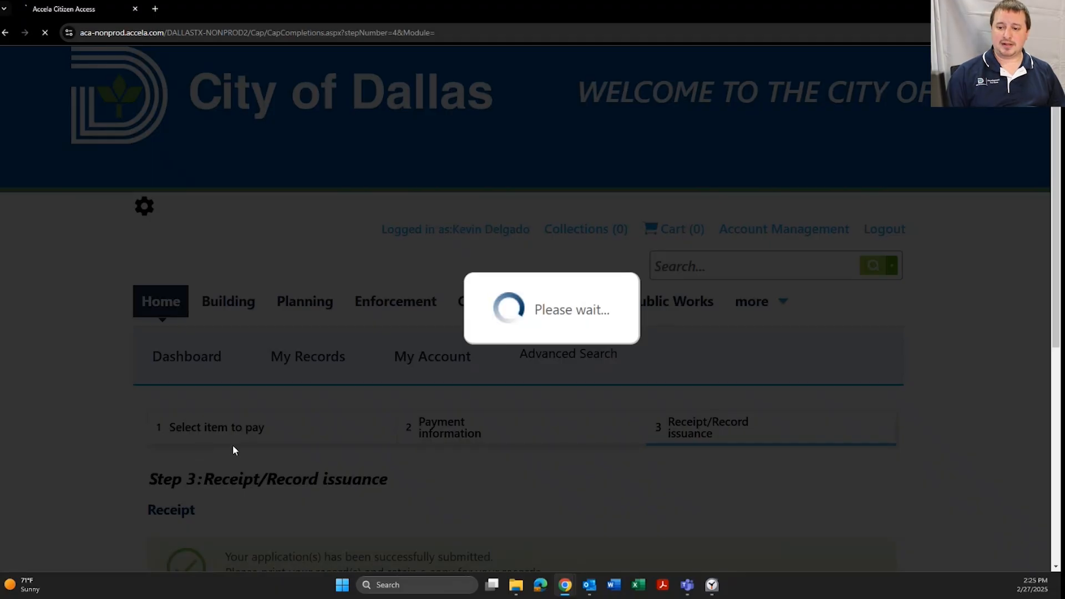
scroll(328, 382, down, 4)
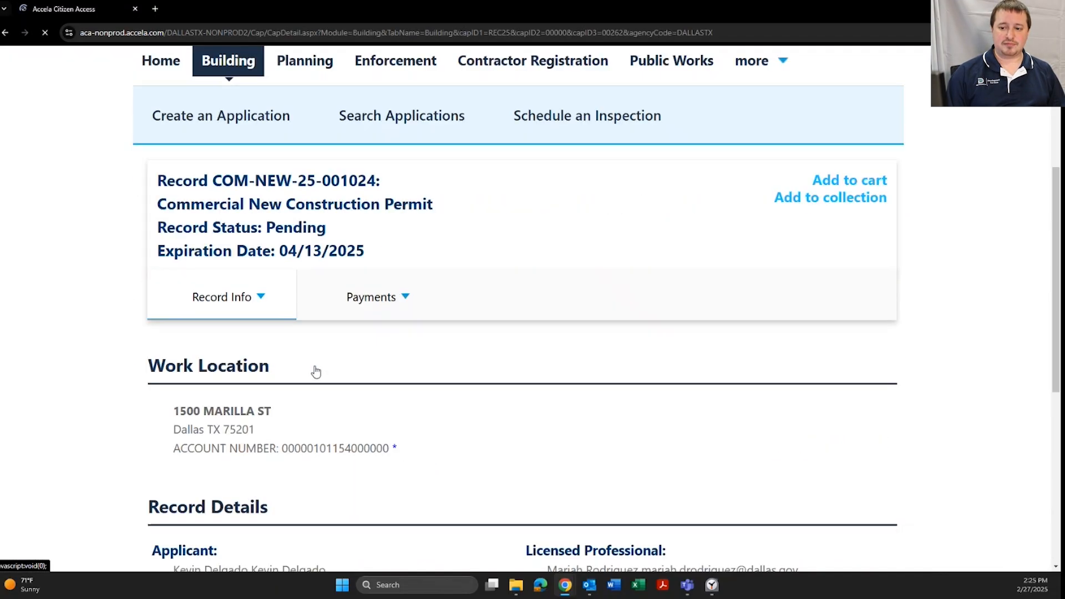
scroll(316, 371, down, 1)
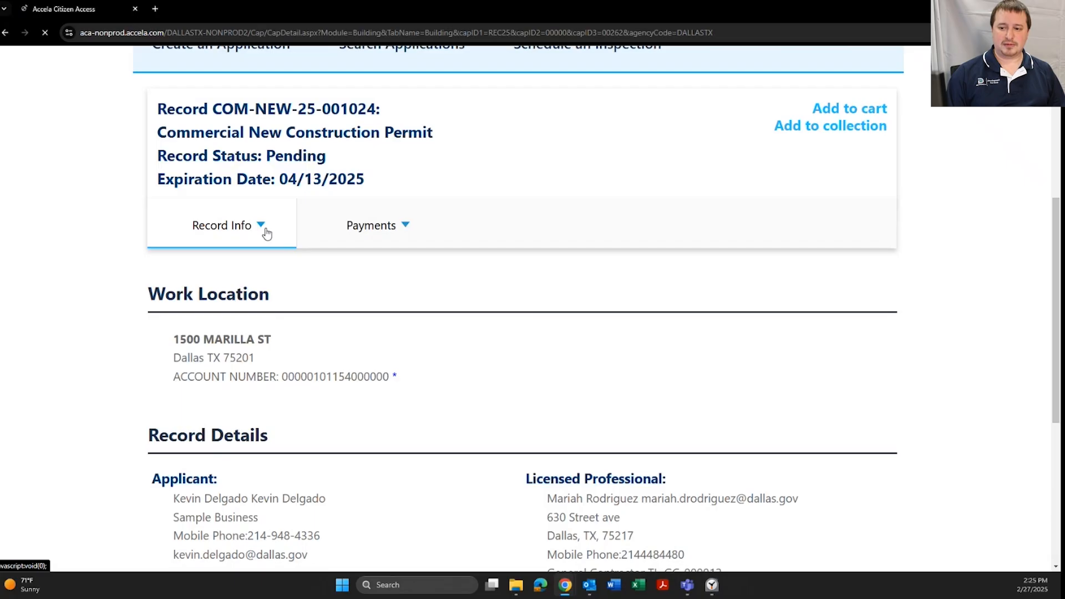
scroll(283, 322, down, 7)
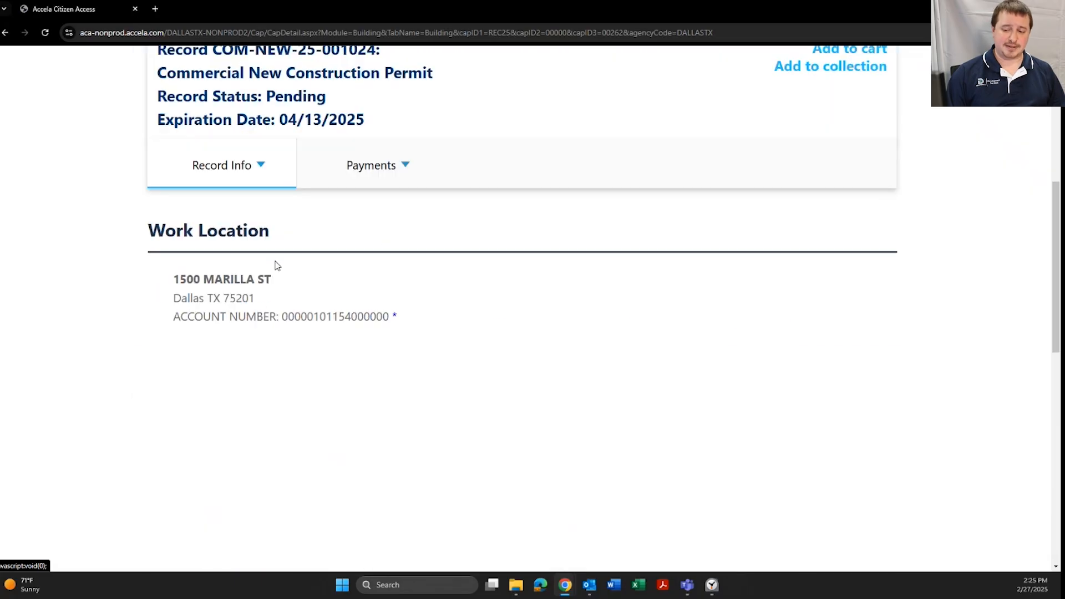
mouse_move(257, 167)
click(197, 310)
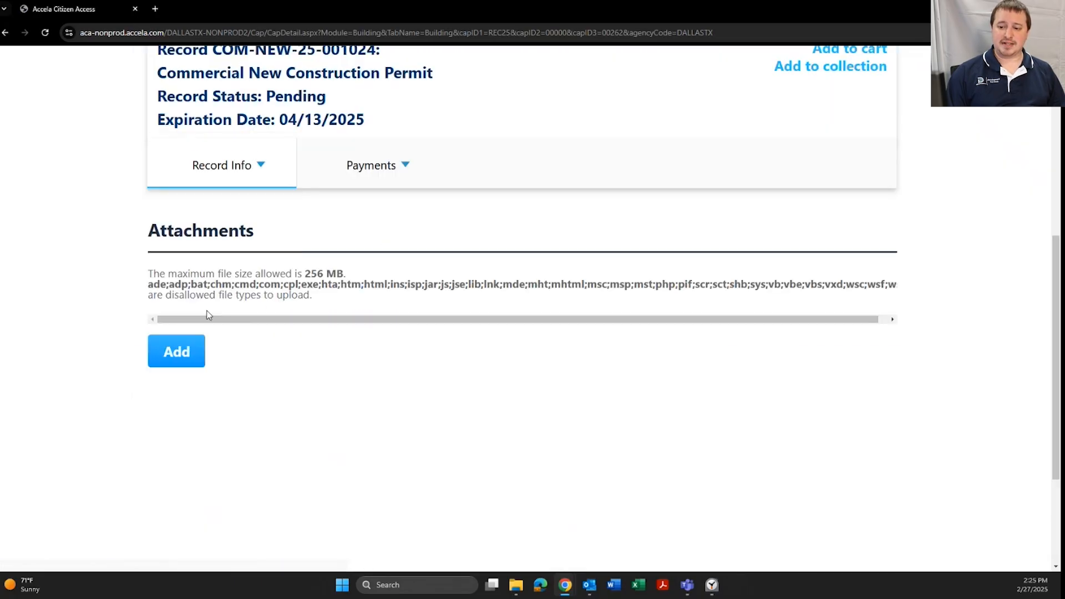
scroll(145, 270, down, 1)
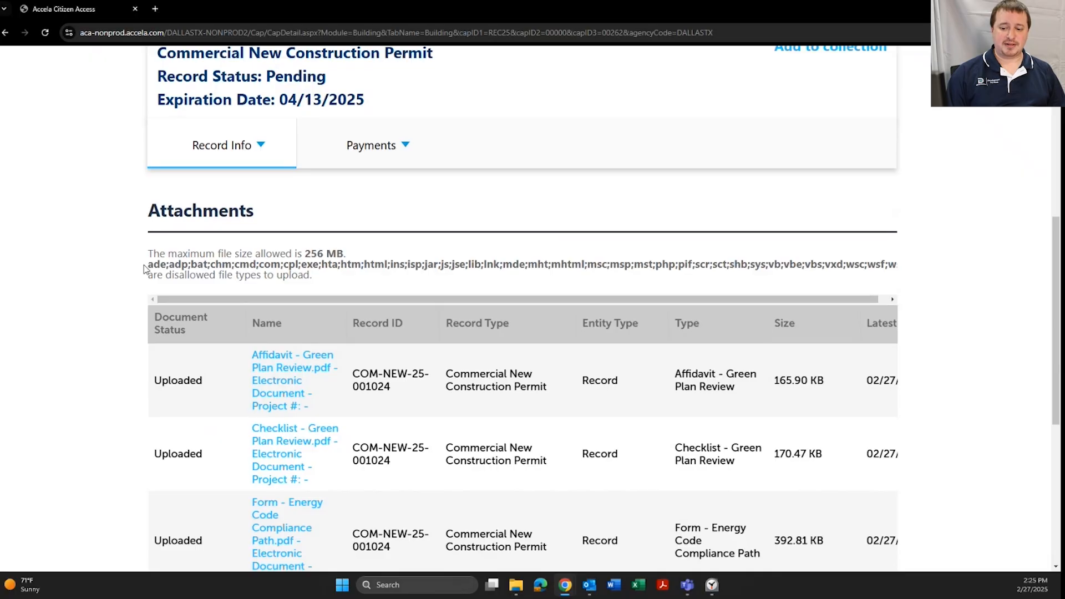
scroll(144, 269, down, 6)
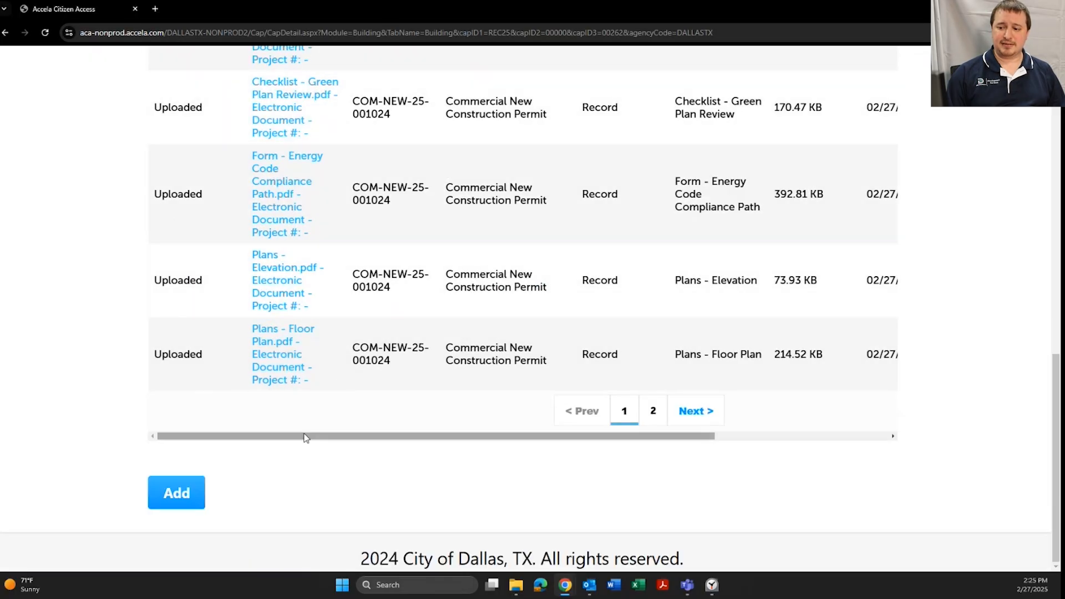
Upload Plans - Site Plan.pdf as Other Support Documents described 'Landscape plan' and save
click(189, 493)
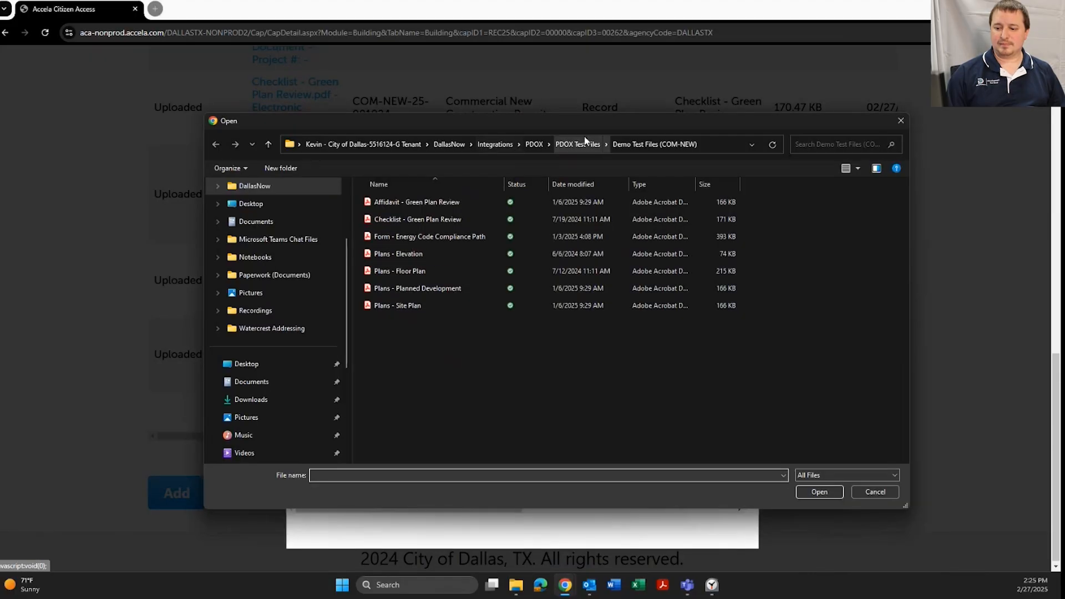
double_click(409, 304)
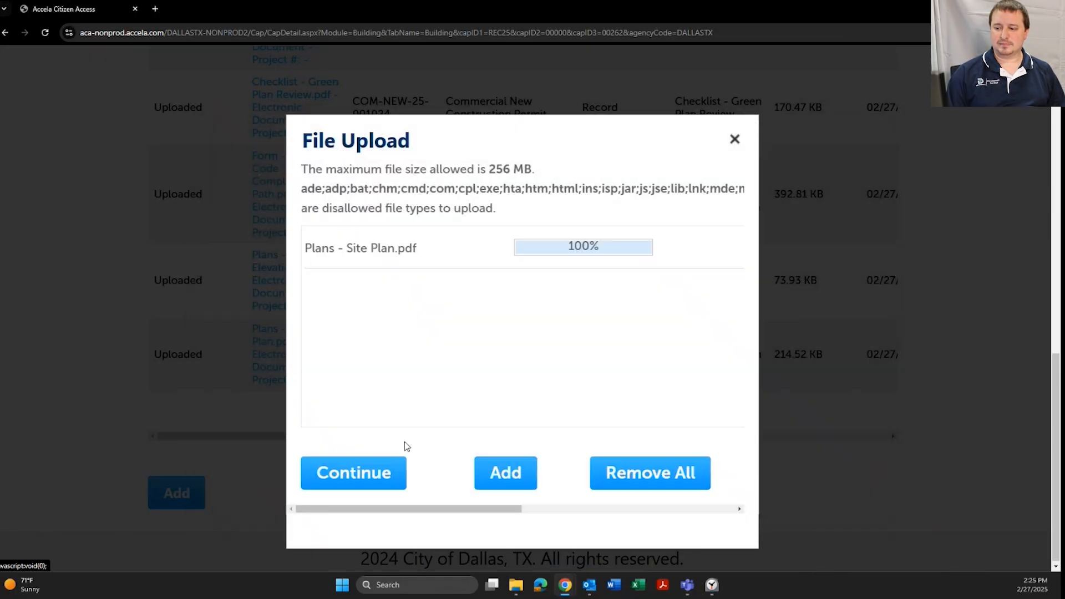
click(383, 475)
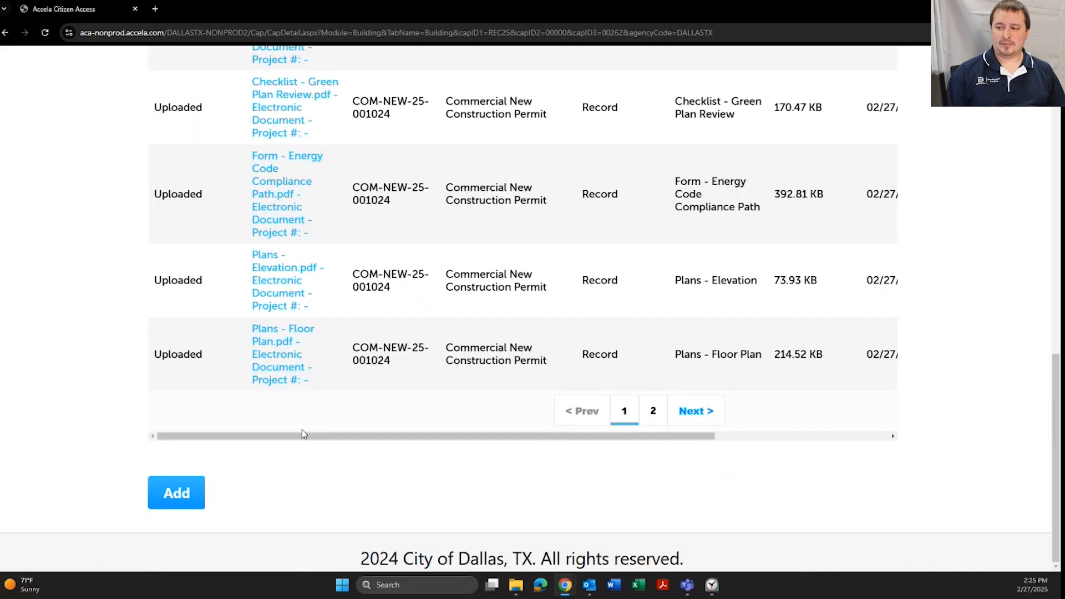
scroll(201, 393, down, 5)
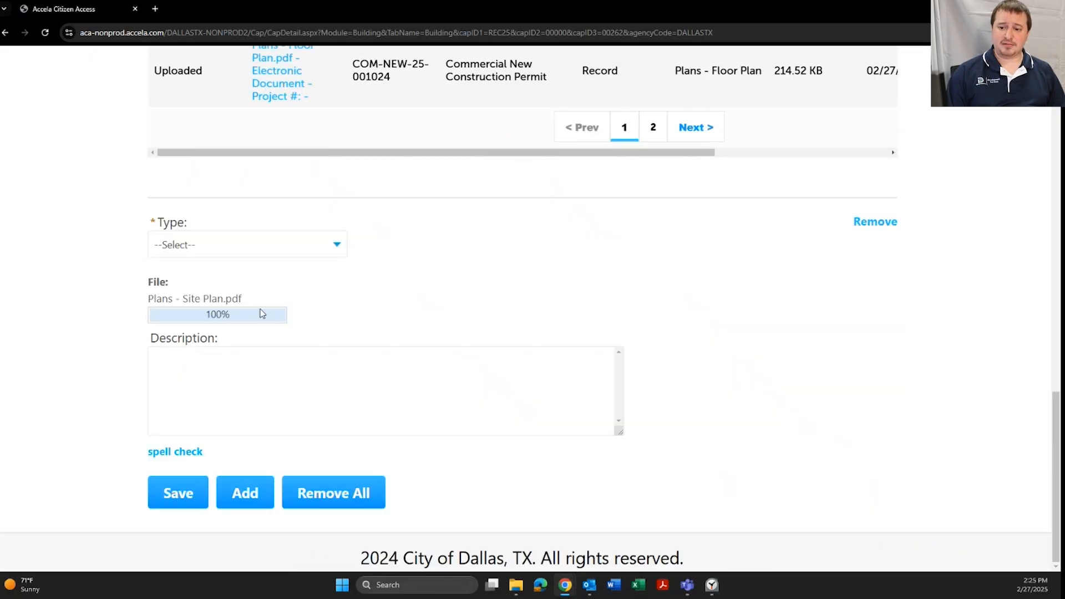
click(333, 245)
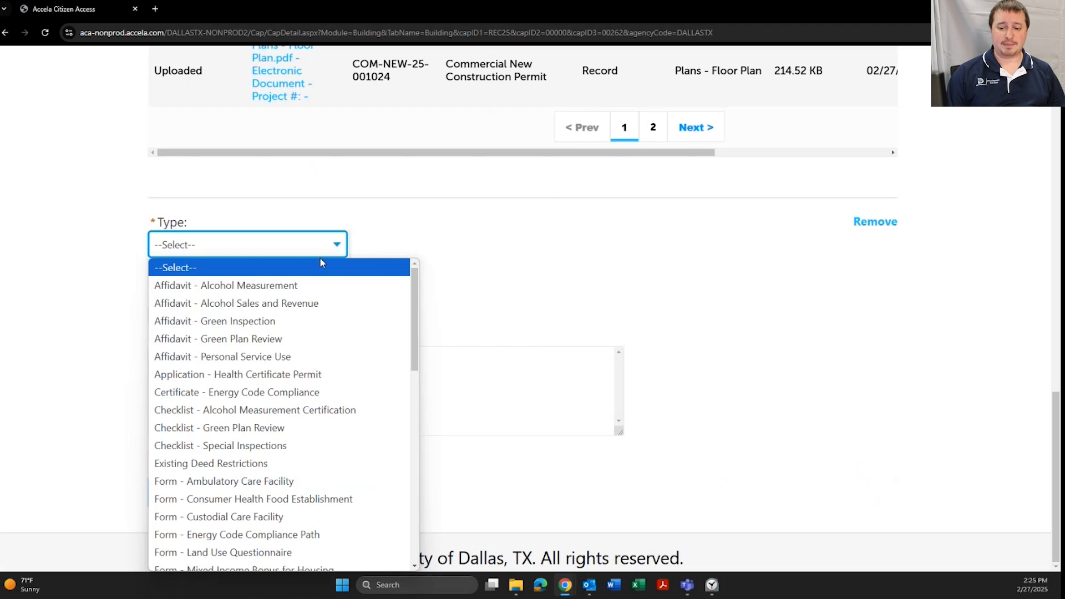
drag(413, 282, 418, 407)
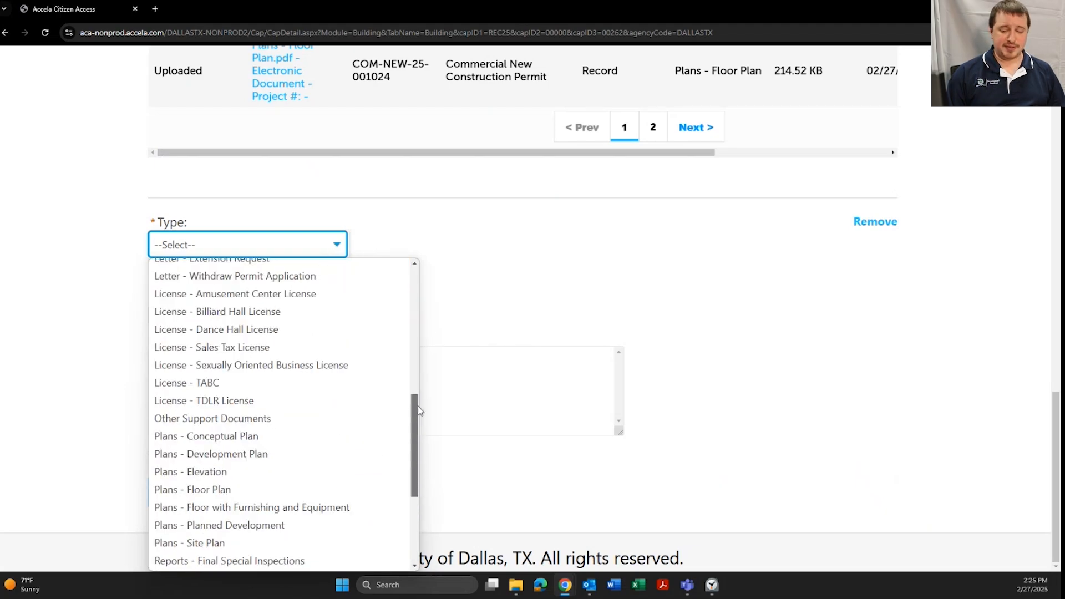
click(287, 421)
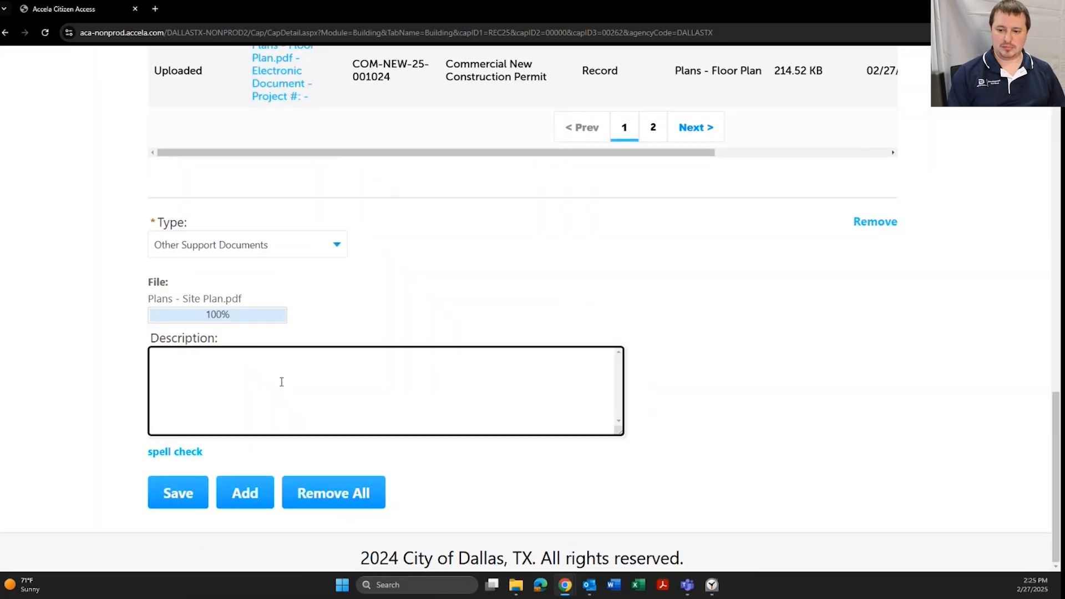
text(Landscape plan)
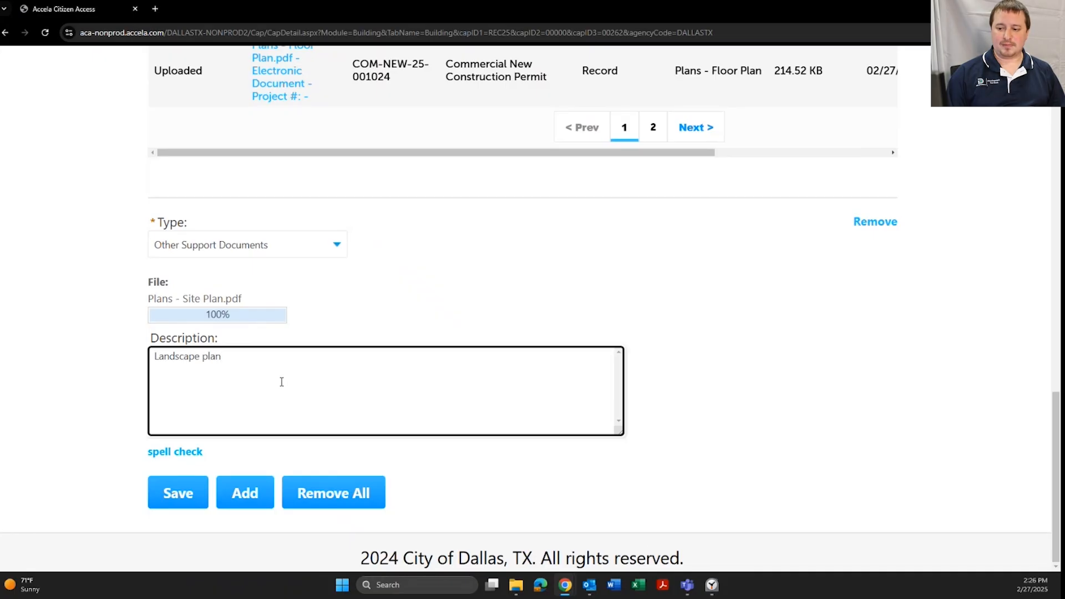
click(180, 493)
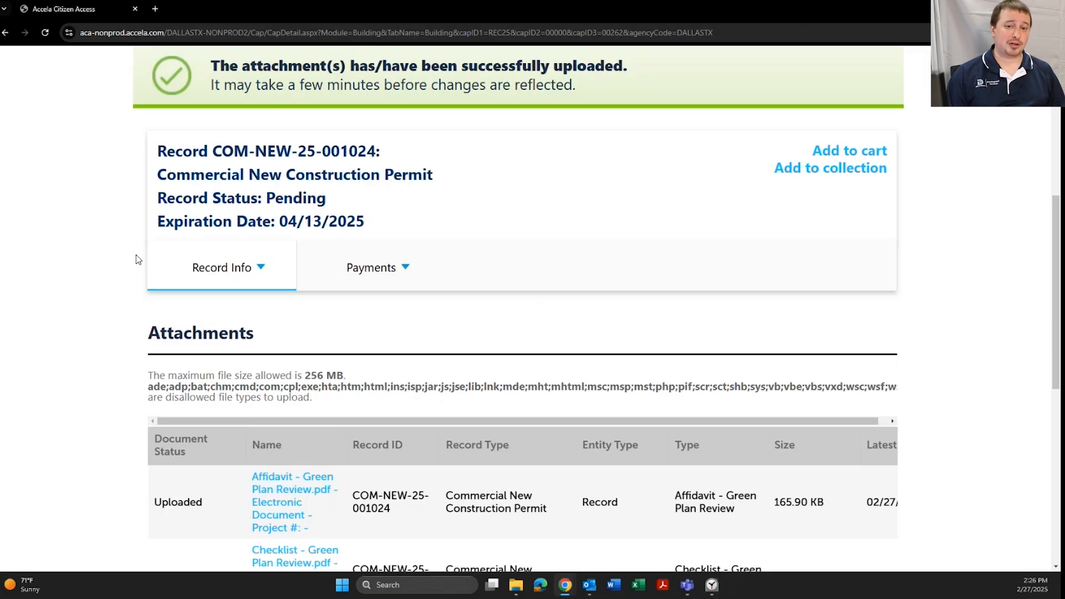
scroll(136, 259, down, 1)
scroll(143, 247, up, 2)
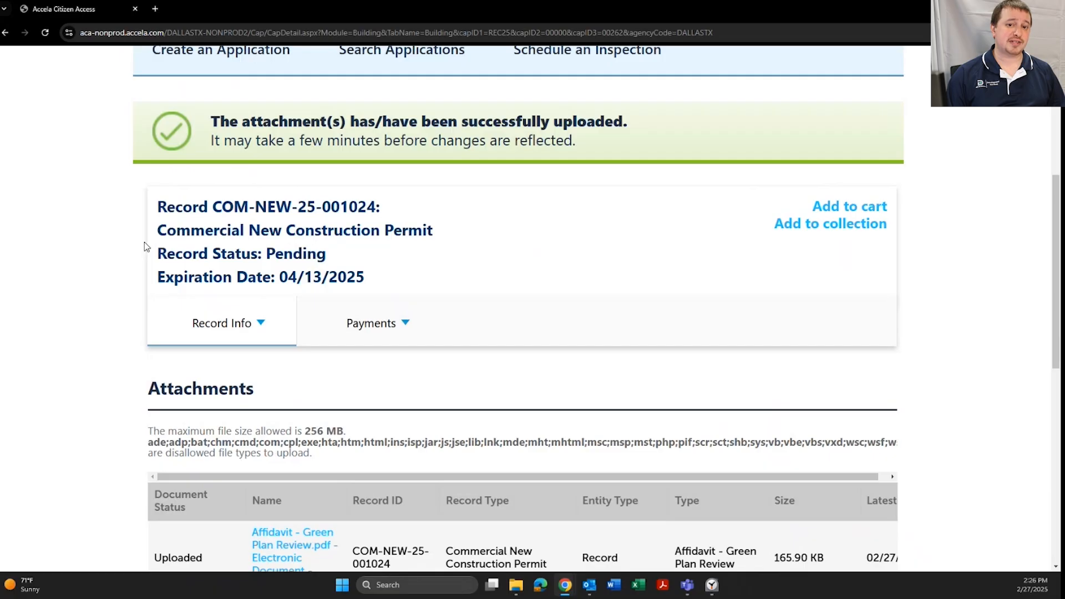